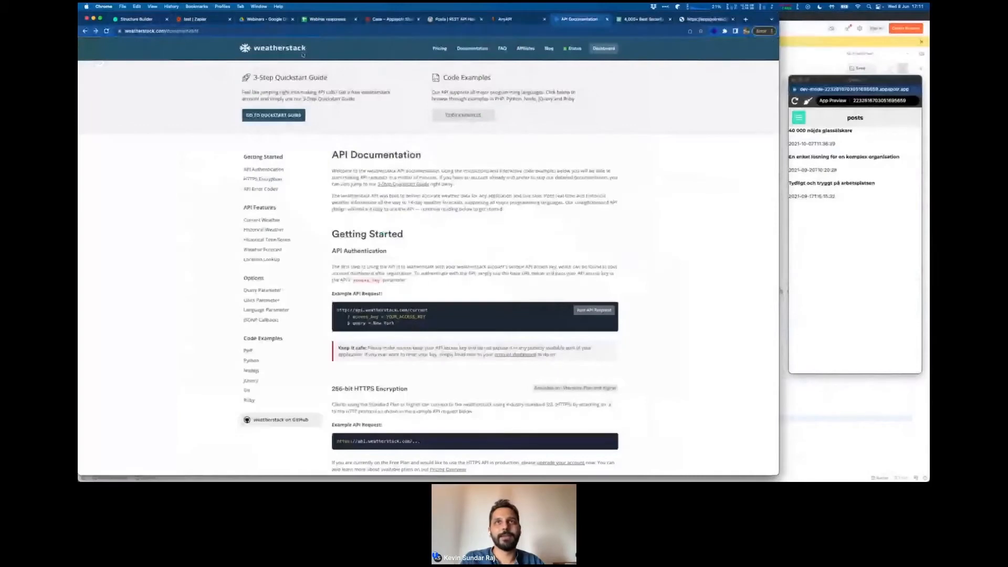
Step: Look over the weatherstack home page, then open the pricing page and check the Free plan's monthly call allowance
left_click(287, 52)
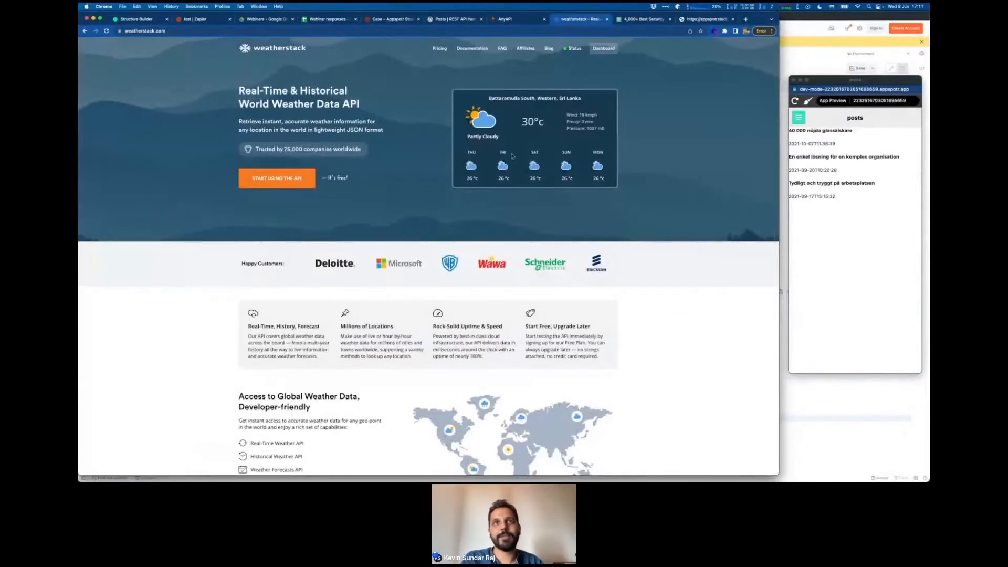
scroll(488, 268, "down", 1)
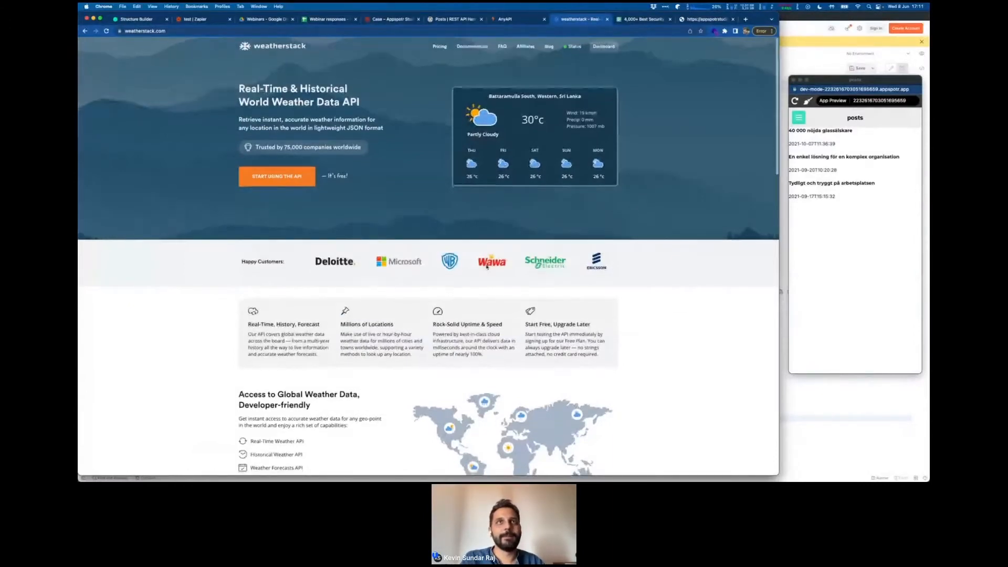
scroll(487, 268, "up", 1)
left_click(440, 48)
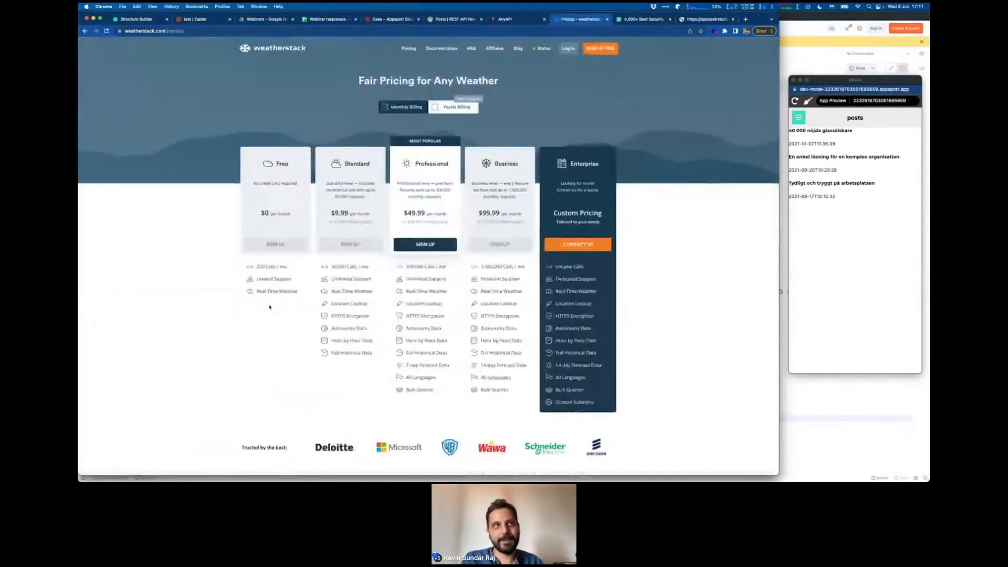
triple_click(270, 269)
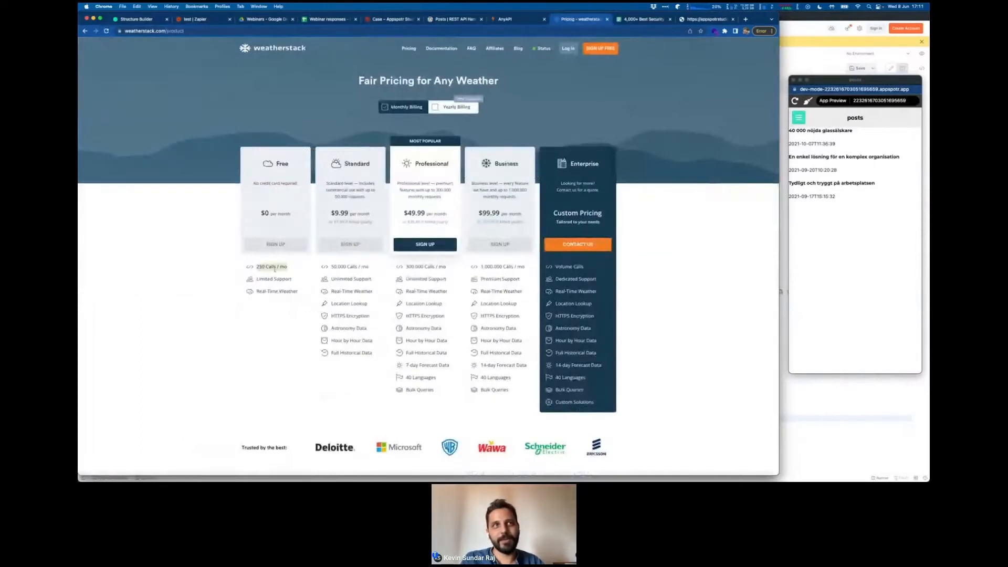
left_click(221, 268)
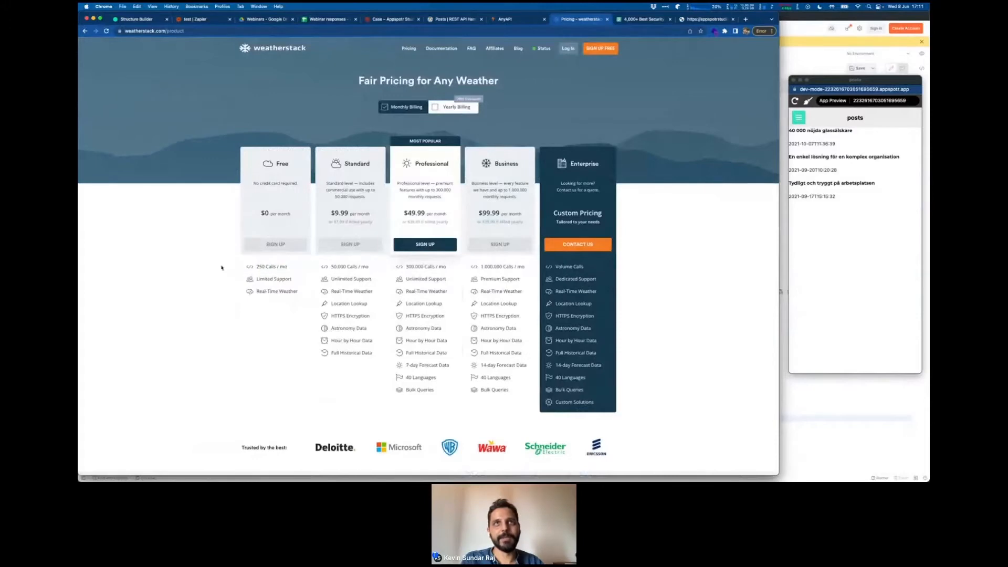
Step: Open the API documentation at the Current Weather section and examine the access_key parameter in its example request
left_click(439, 49)
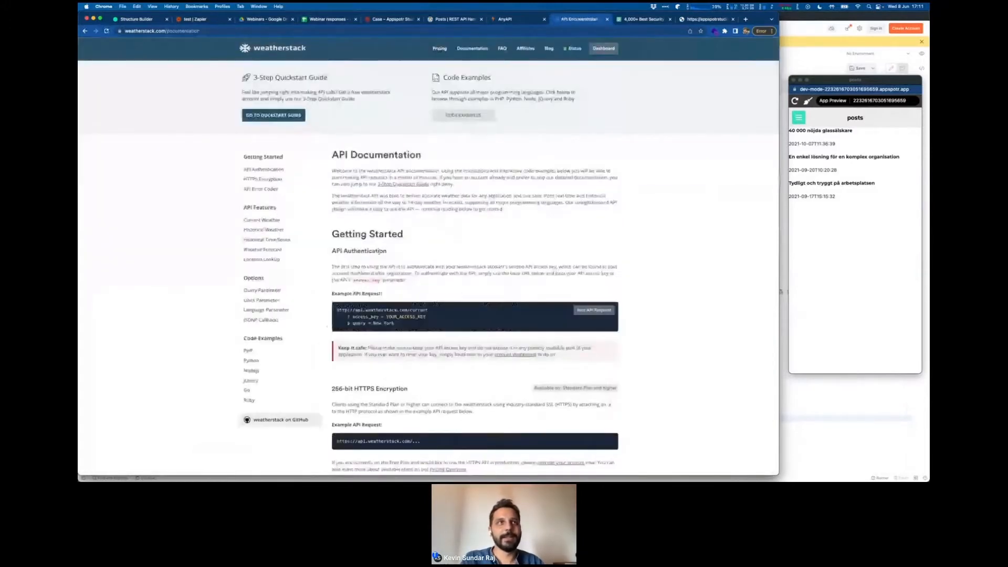
left_click(269, 231)
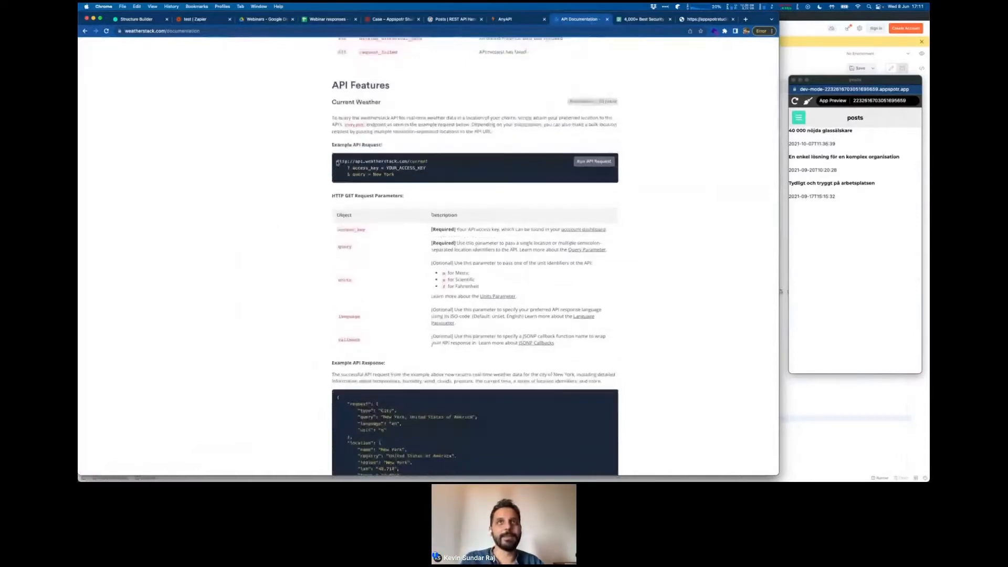
left_click_drag(337, 163, 379, 168)
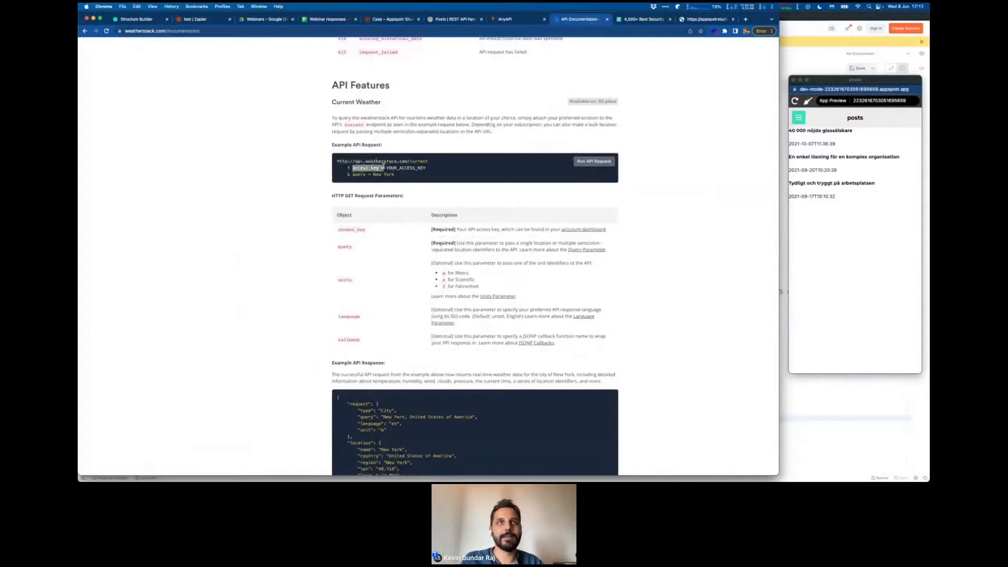
left_click(342, 257)
Step: Read through the Current Weather request parameters, response objects and the common API error codes in the documentation
scroll(340, 258, "down", 2)
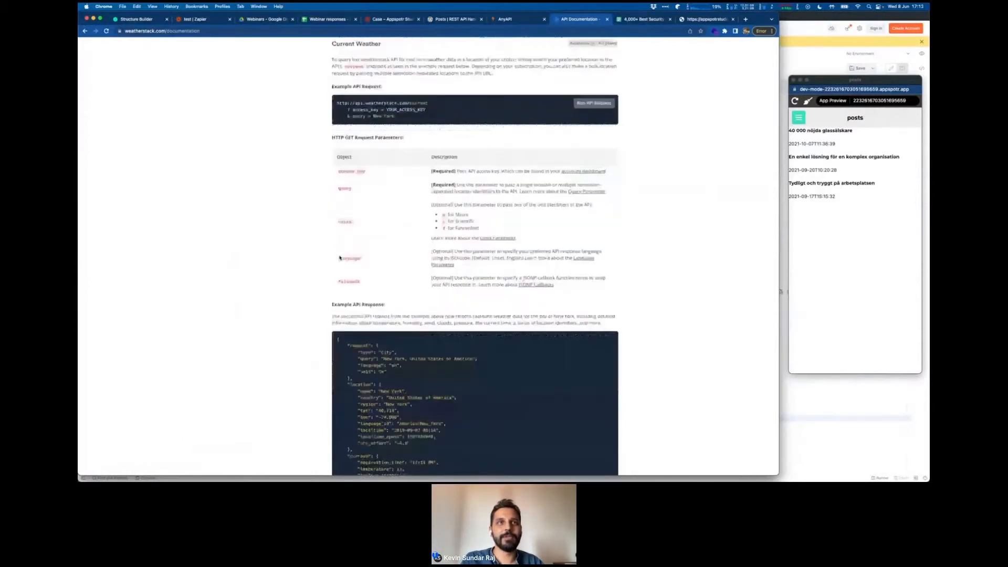
scroll(340, 258, "down", 10)
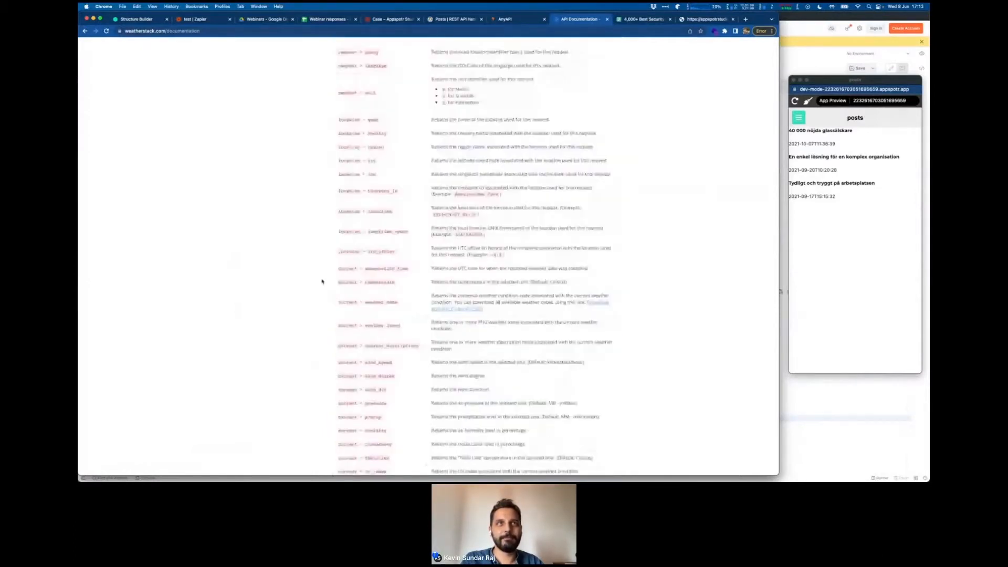
scroll(322, 282, "up", 10)
scroll(322, 281, "down", 3)
scroll(322, 281, "up", 3)
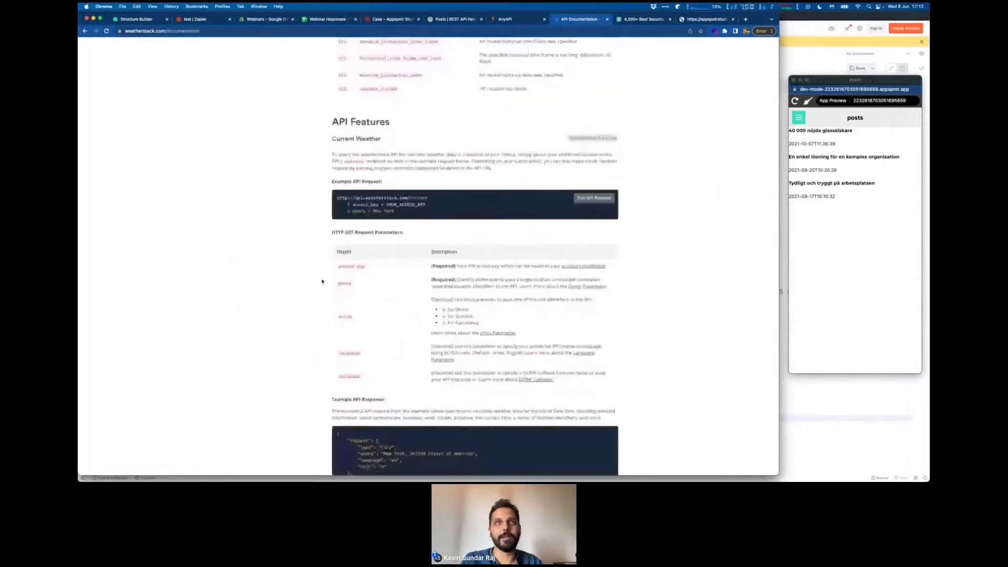
scroll(322, 282, "up", 1)
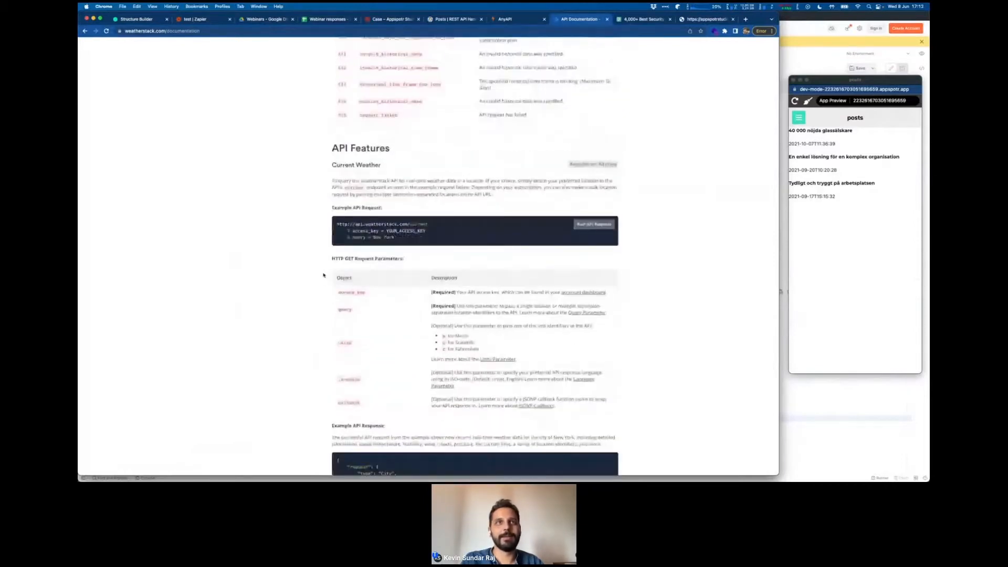
scroll(324, 275, "down", 9)
scroll(324, 276, "up", 10)
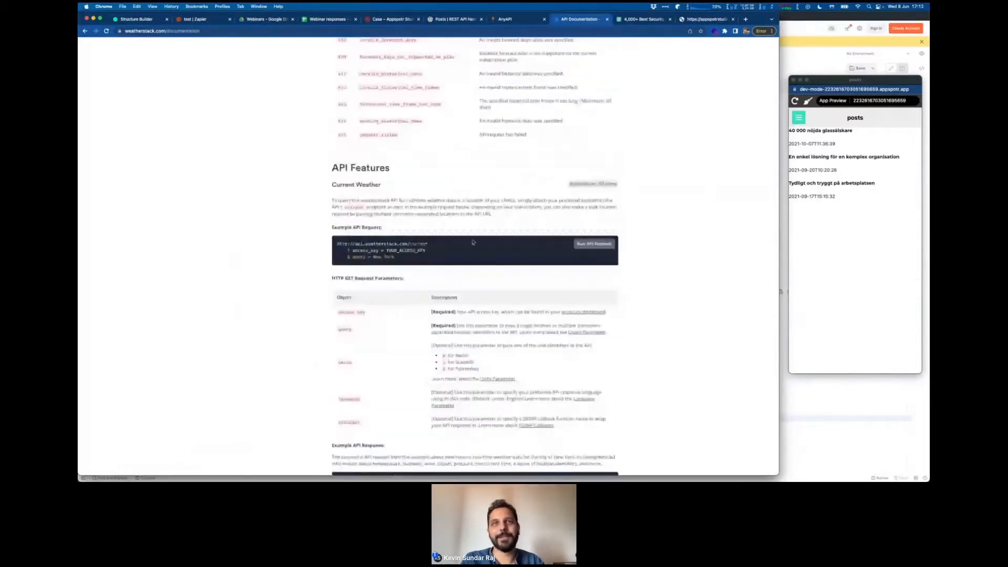
scroll(477, 234, "up", 15)
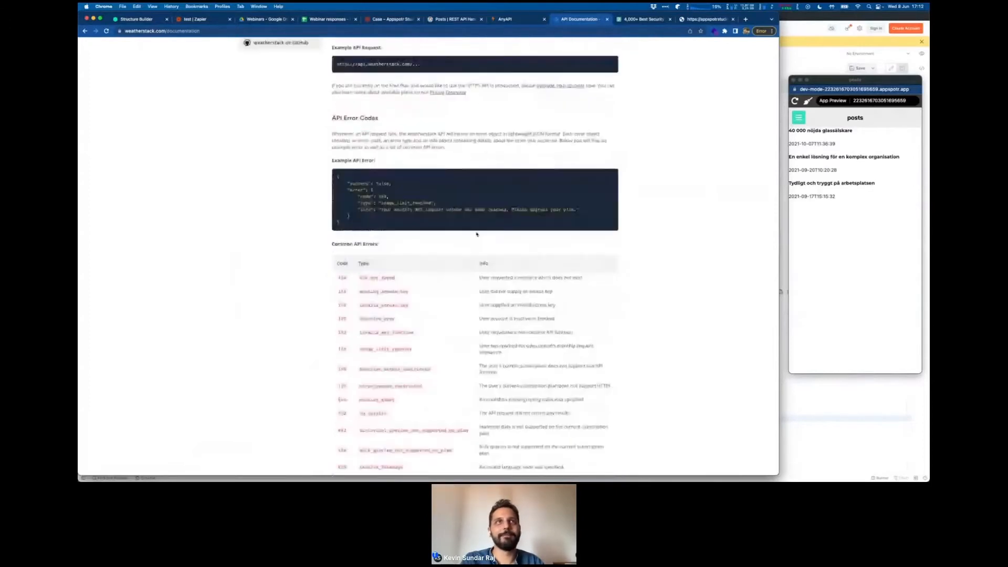
scroll(476, 234, "up", 10)
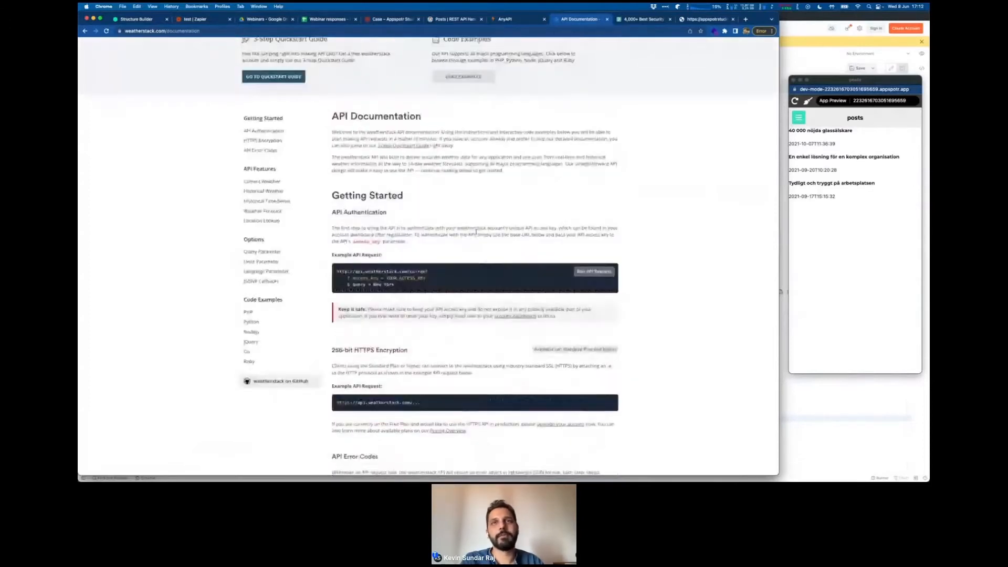
scroll(476, 232, "down", 8)
scroll(476, 232, "down", 15)
scroll(476, 232, "up", 5)
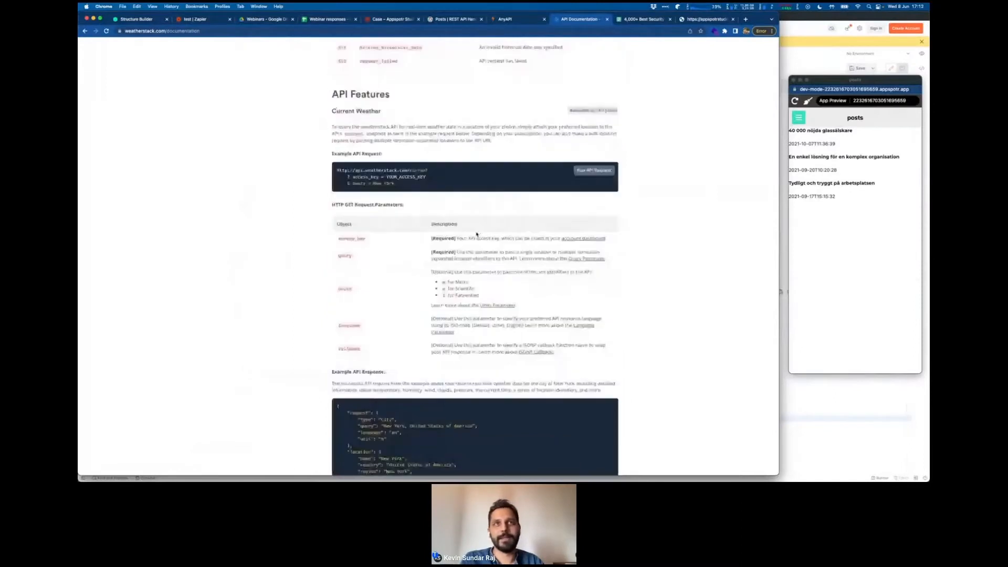
Step: Examine the parts of the Current Weather example request: base URL, current endpoint, and access_key and query parameters
left_click_drag(337, 203, 429, 204)
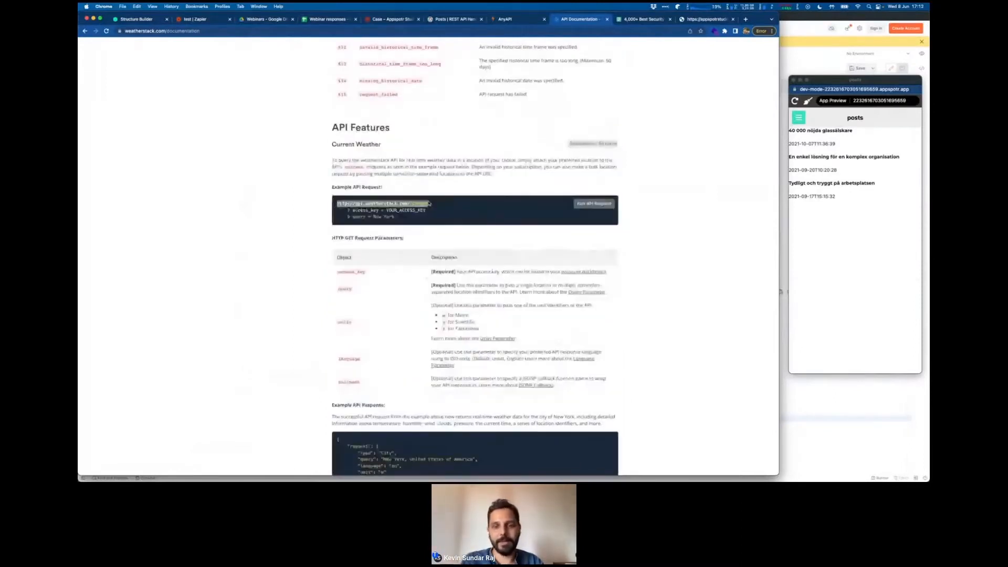
left_click(336, 208)
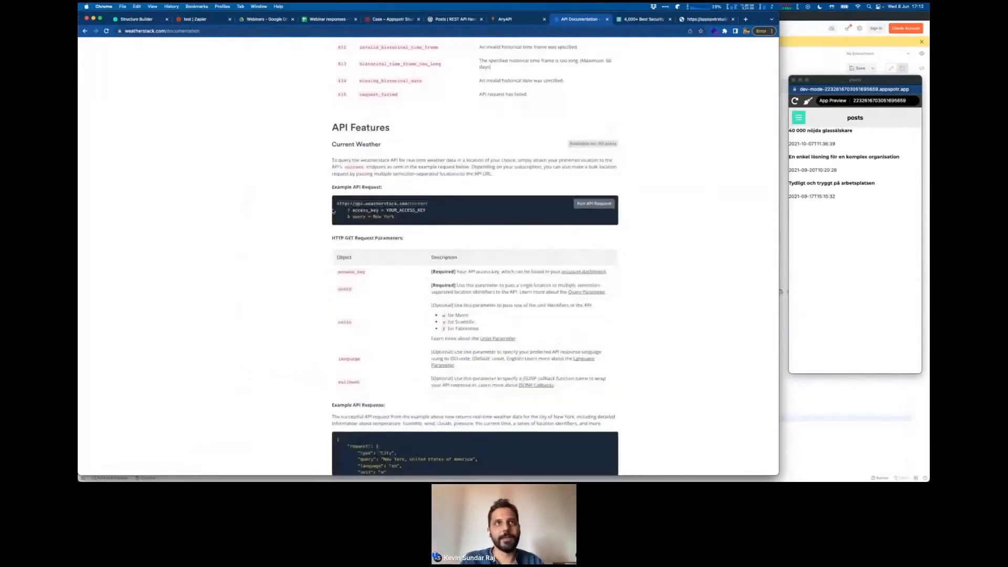
left_click_drag(337, 205, 408, 204)
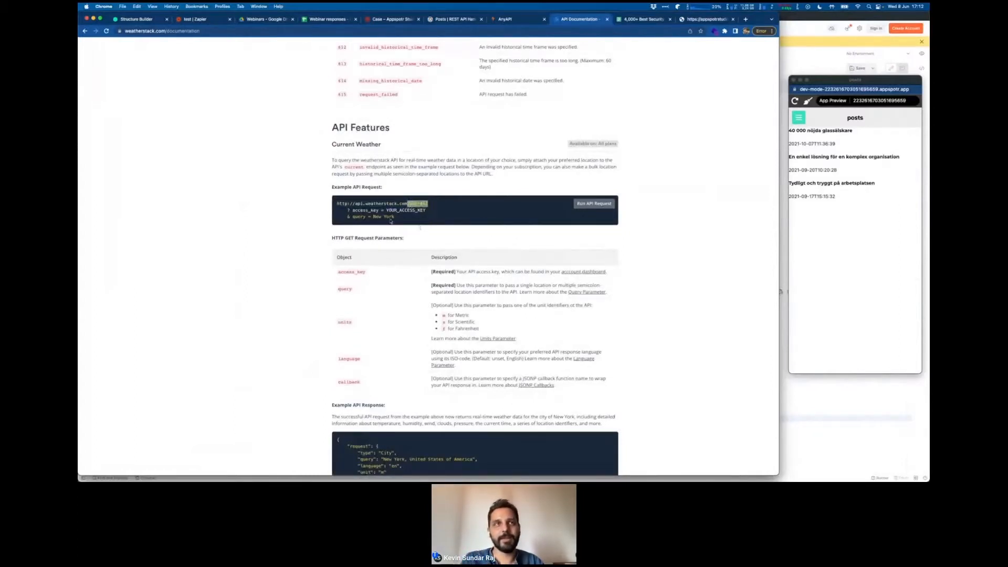
left_click_drag(348, 210, 303, 244)
left_click(304, 245)
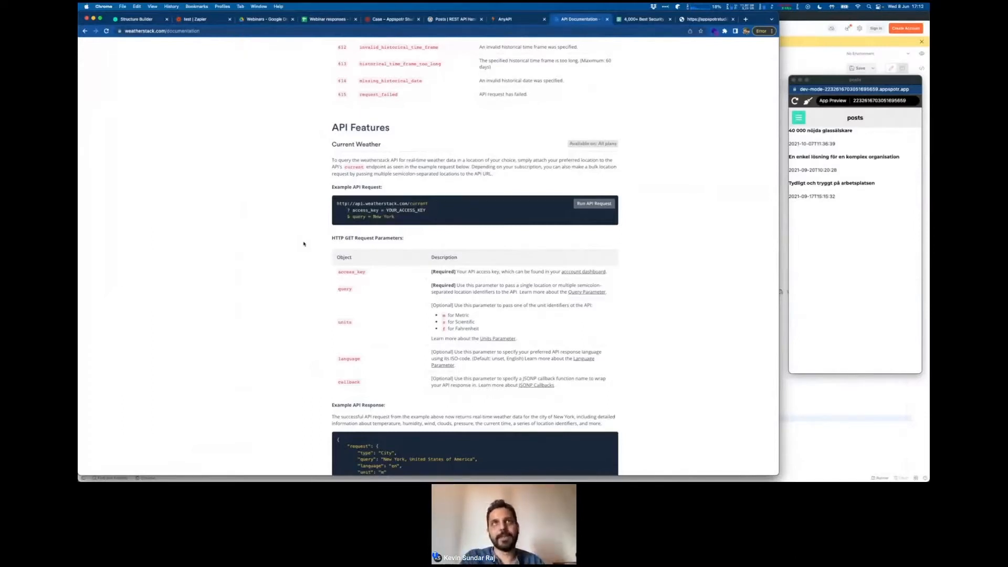
Step: Switch to Postman and copy the weatherstack request's access key, trying the paste in an empty parameter value and undoing it
key("ctrl+Up")
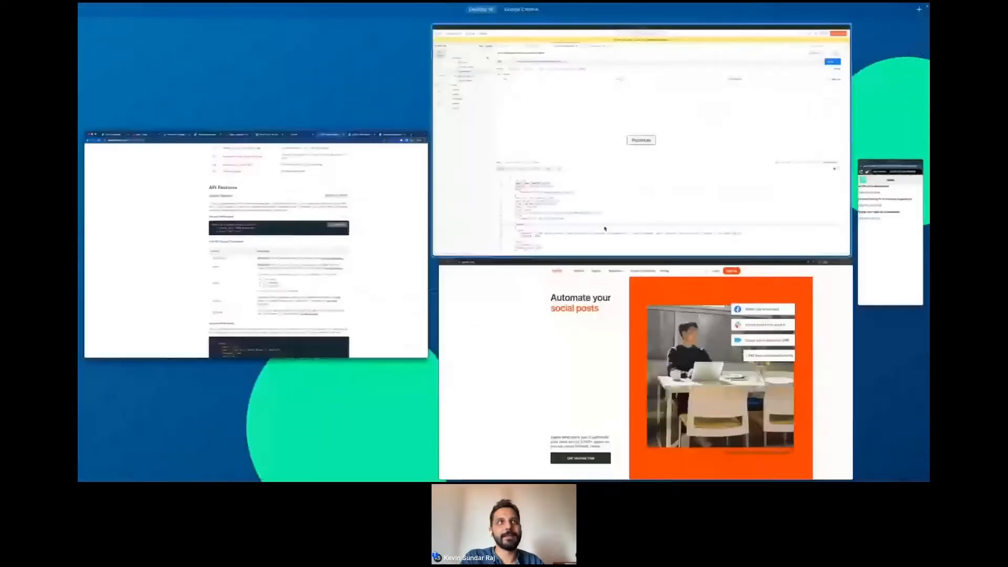
left_click(605, 229)
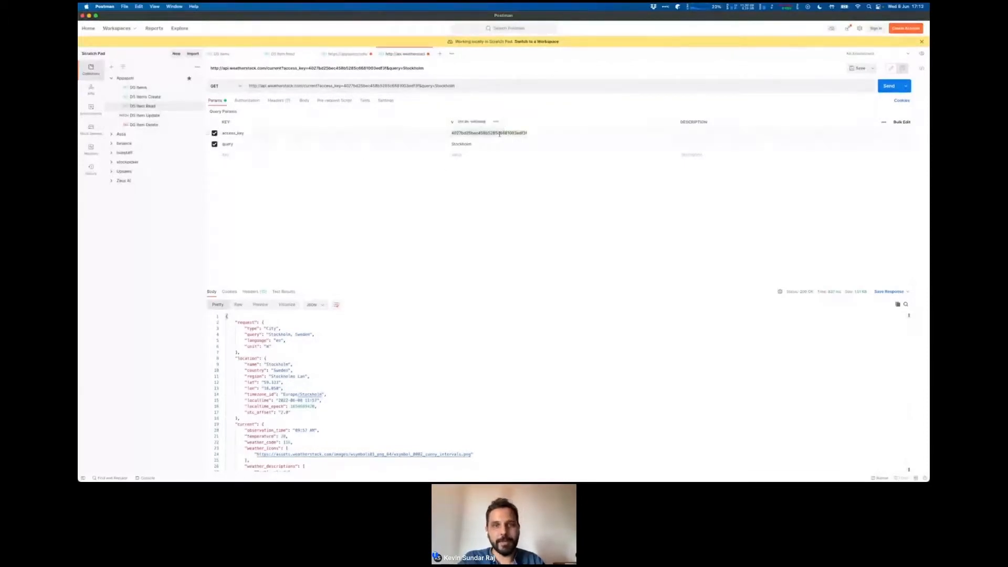
left_click(478, 155)
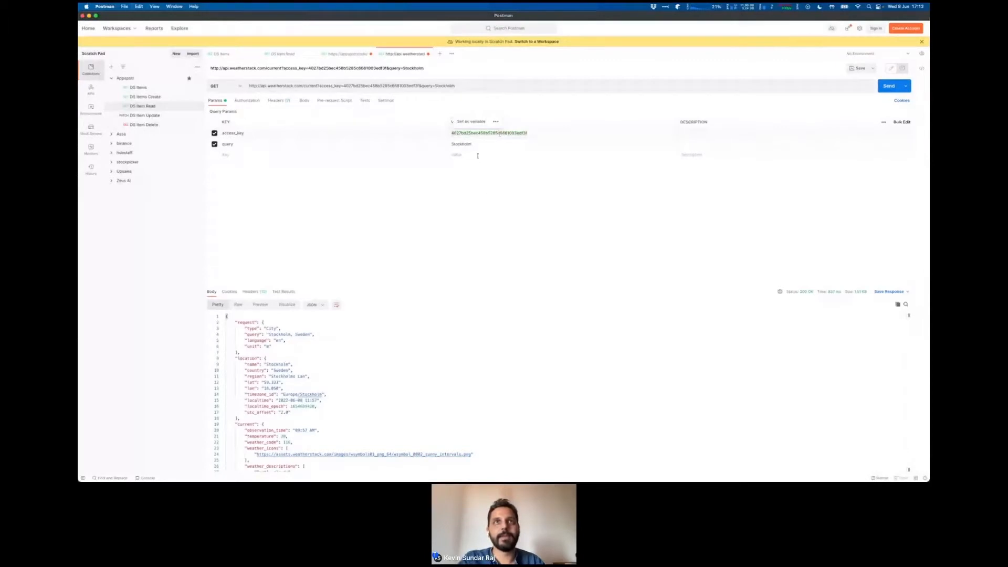
key("super+z")
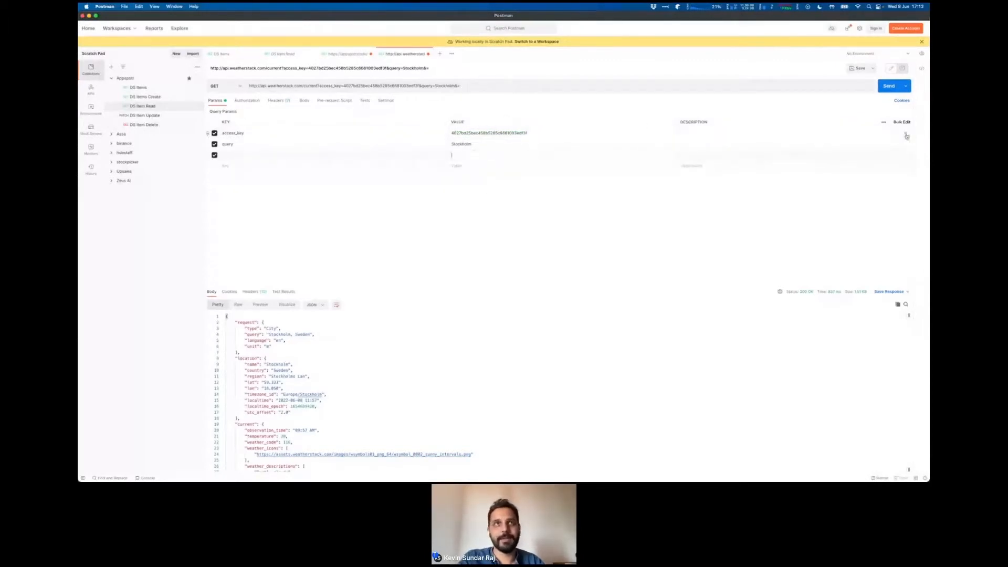
left_click(907, 134)
left_click(907, 135)
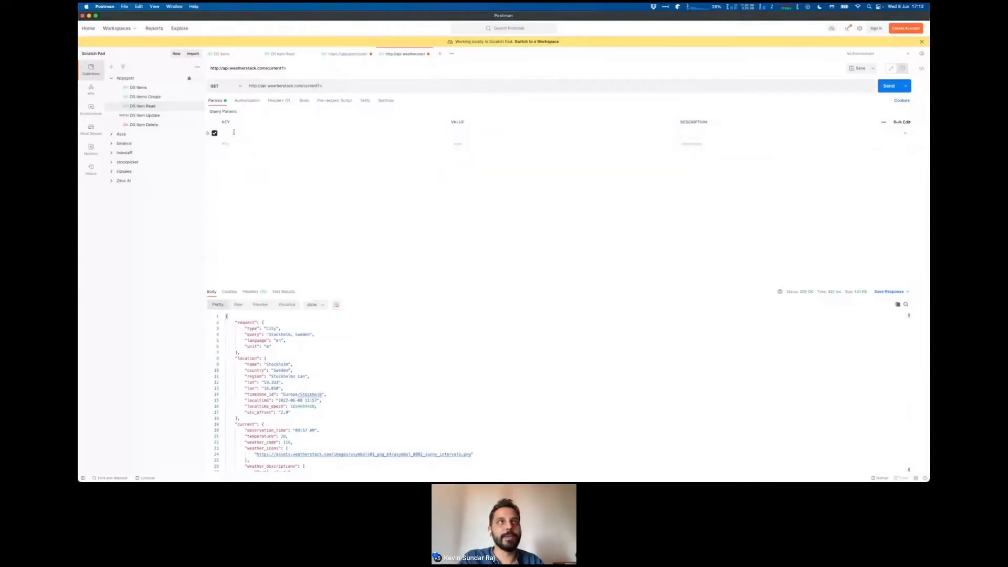
left_click(323, 85)
key("BackSpace")
key("BackSpace")
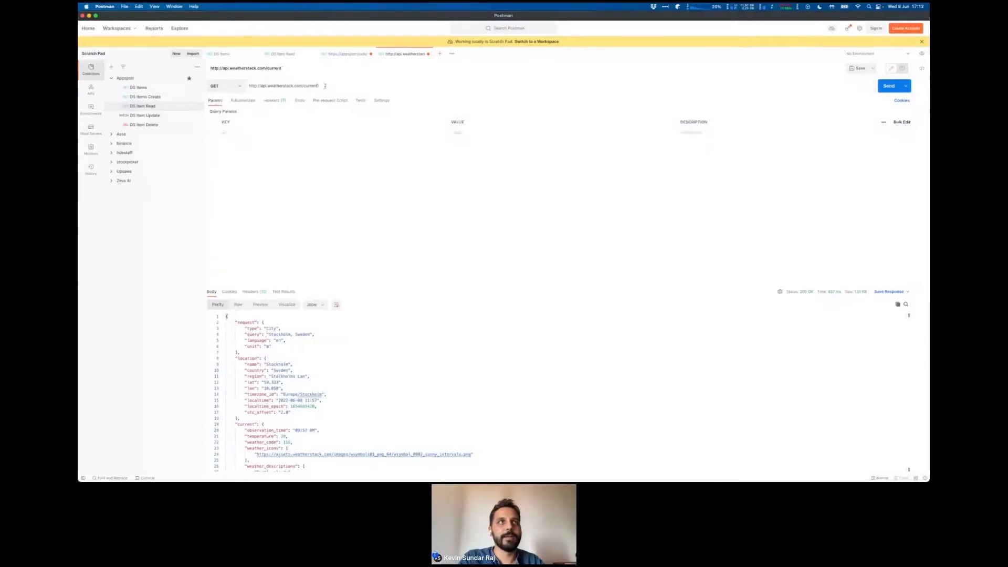
Step: Start an empty query parameter key and look up the required parameter names in the weatherstack documentation in Chrome
left_click(227, 134)
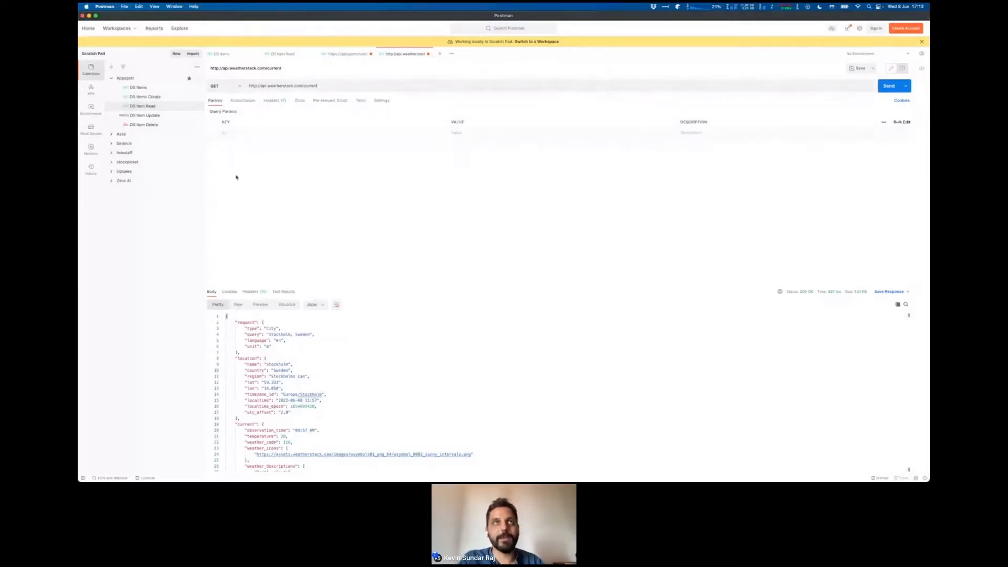
key("ctrl+Up")
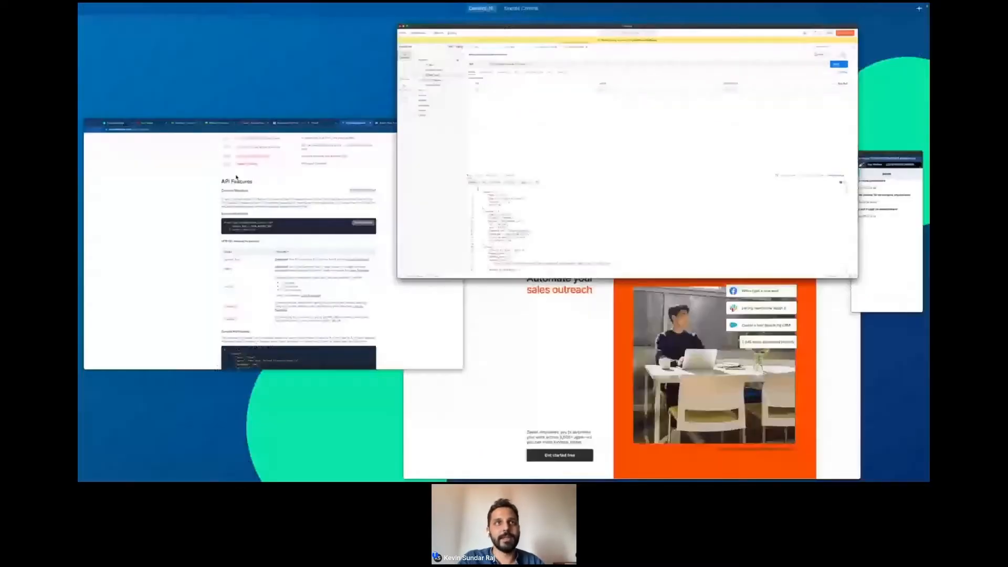
left_click(237, 177)
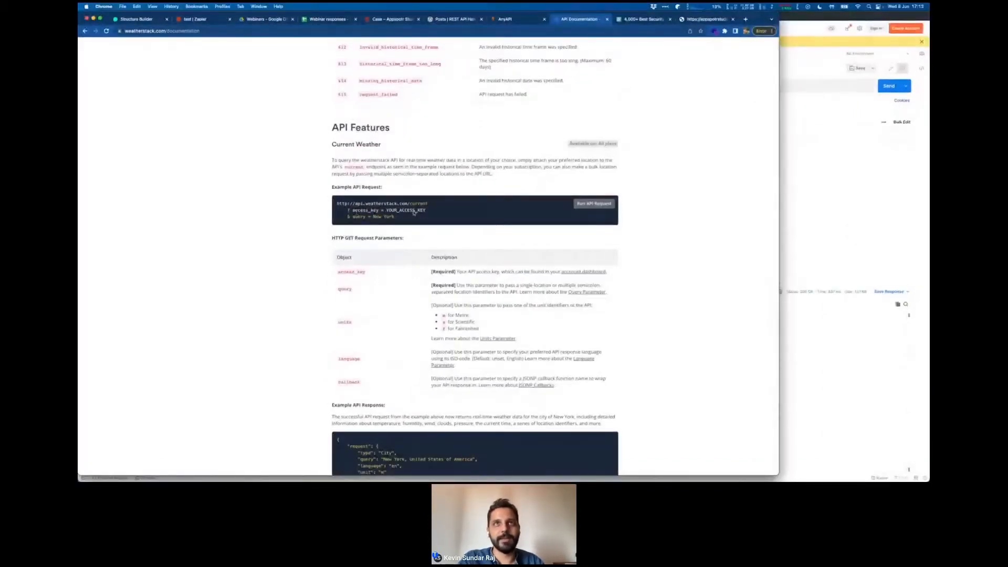
key("ctrl+Up")
left_click(492, 153)
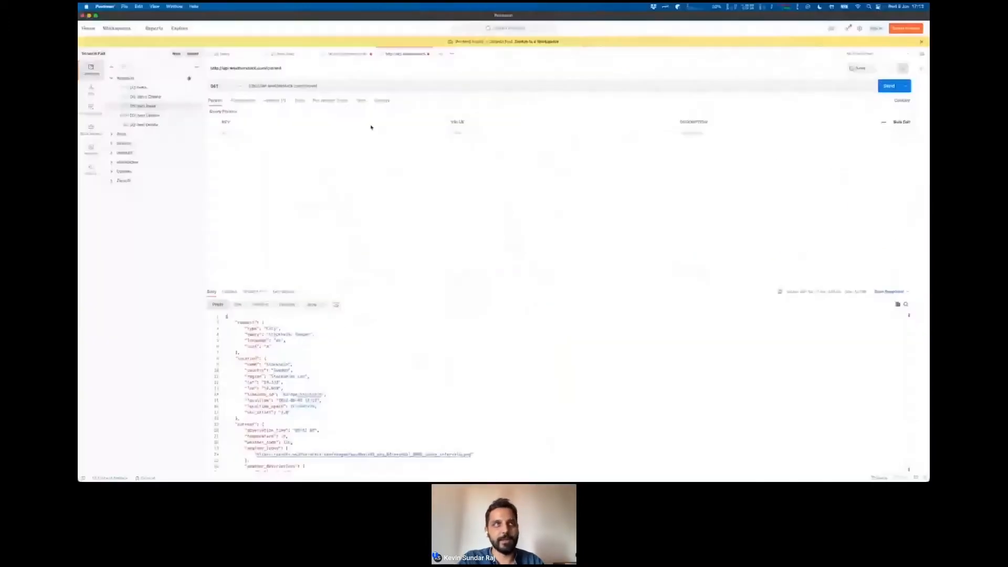
key("ctrl+Up")
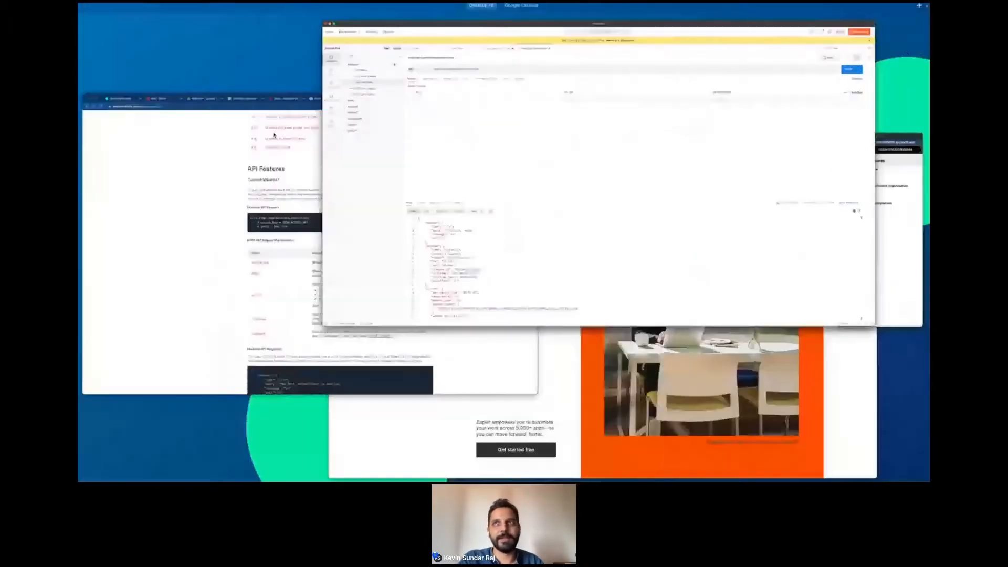
left_click(274, 136)
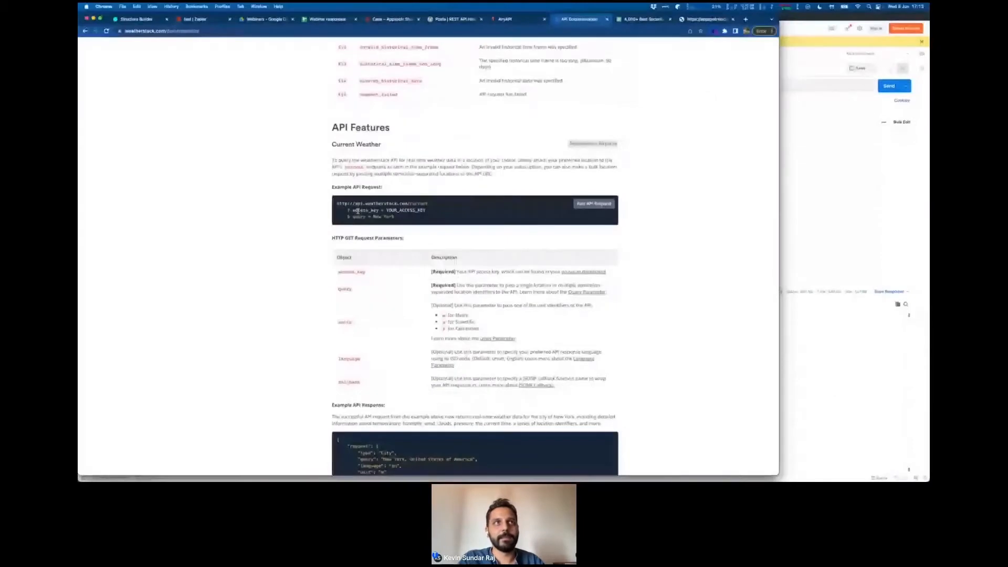
Step: Switch to Postman, add the query parameter access_key and paste the API access key as its value
key("super+Tab")
type("access_key")
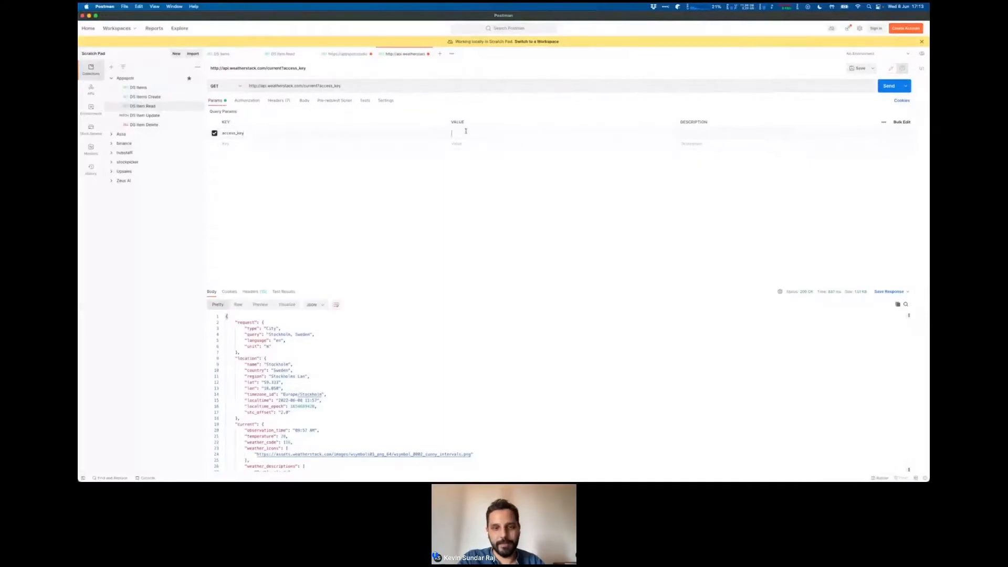
key("super+v")
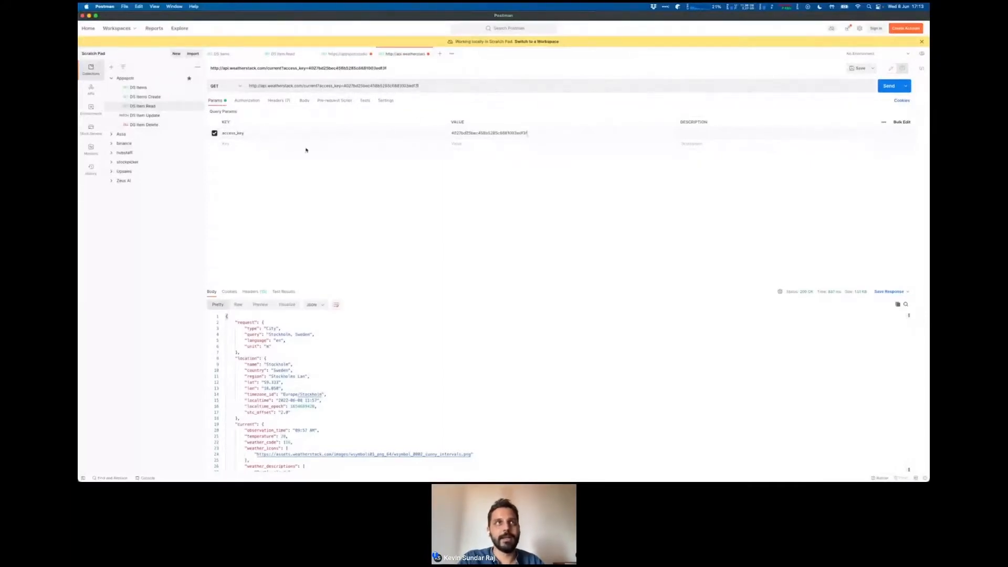
Step: Check the second required parameter in the weatherstack documentation in Chrome and add query with the value Stockholm in Postman
key("ctrl+Up")
left_click(380, 229)
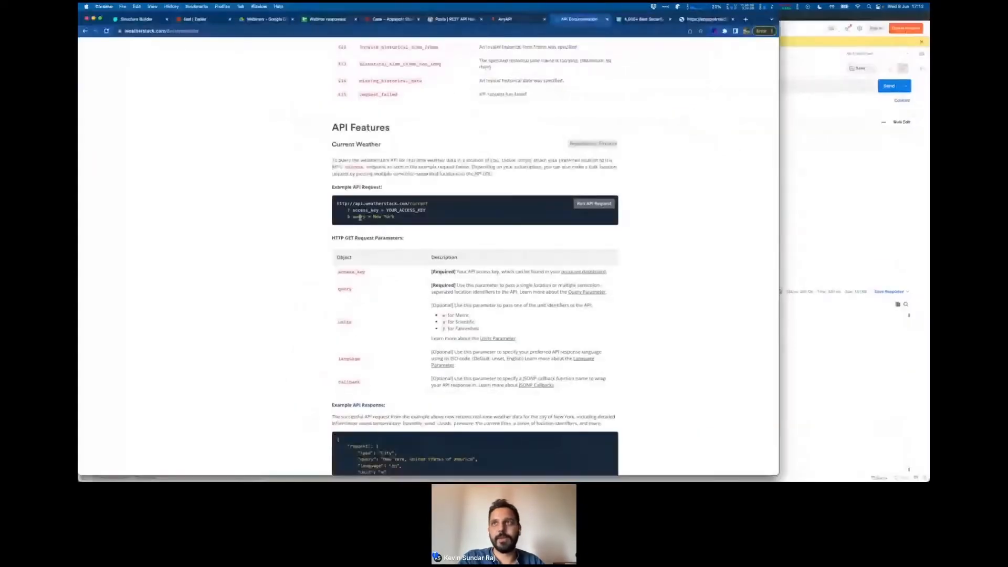
left_click(829, 157)
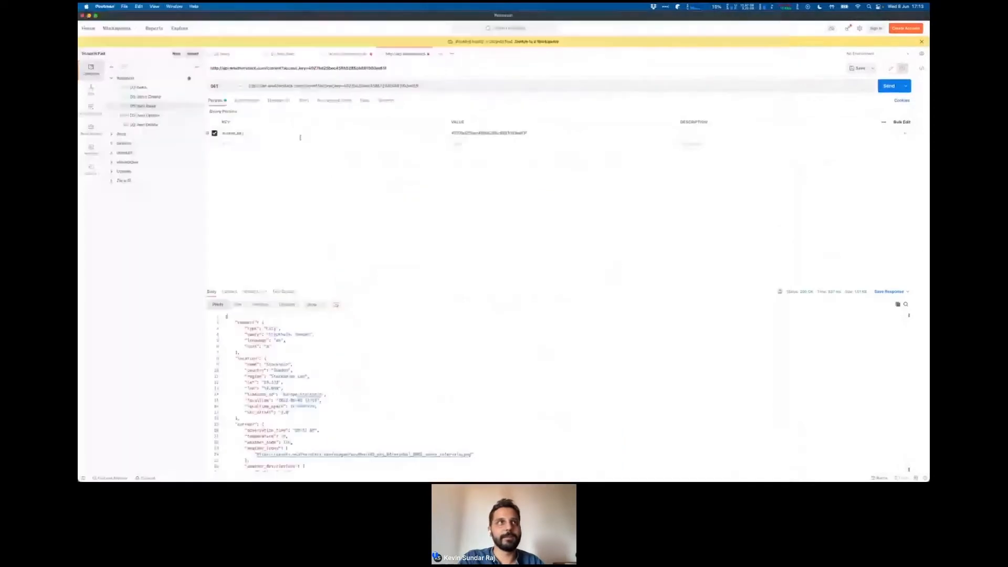
type("query=Sto")
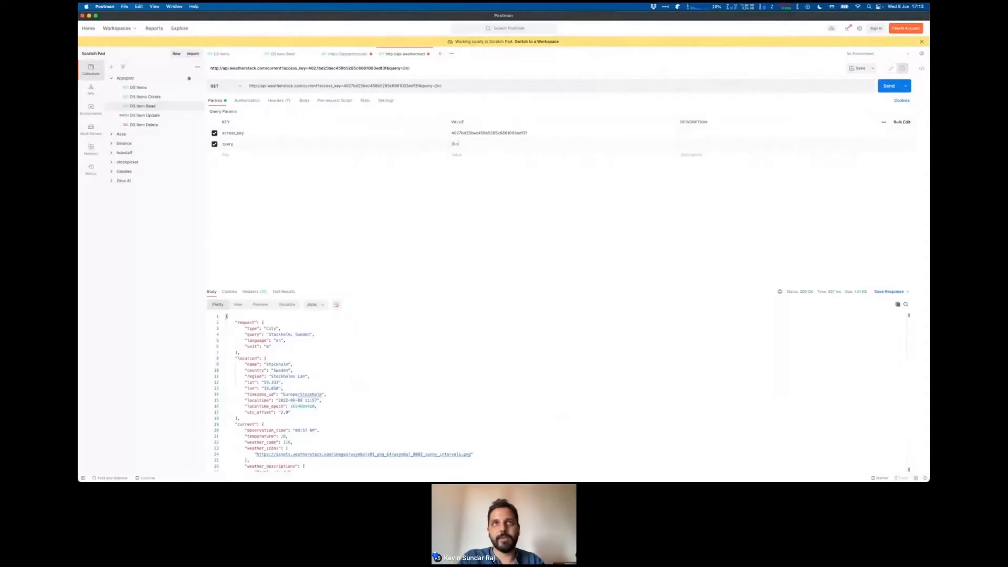
type("ckholm")
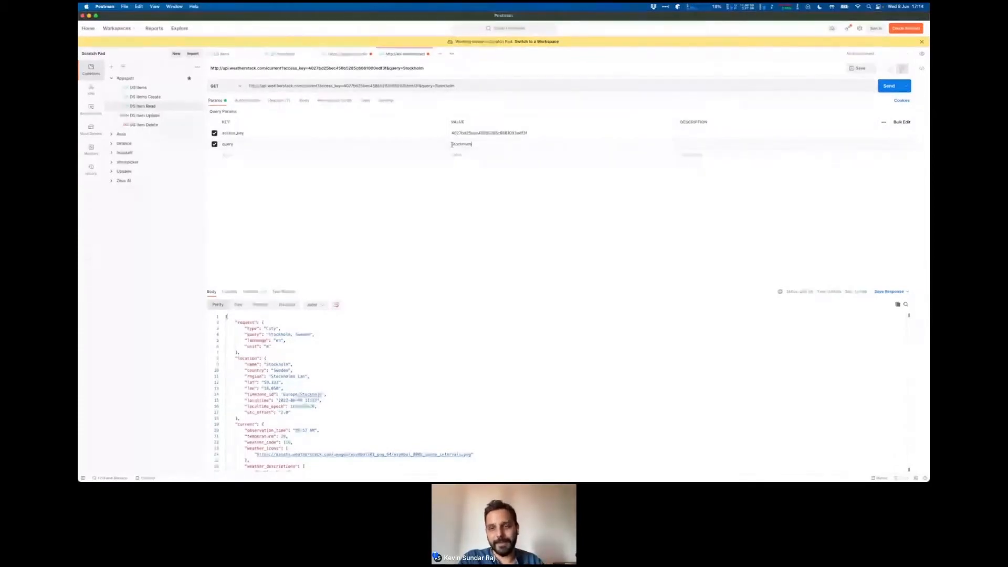
left_click_drag(452, 145, 476, 143)
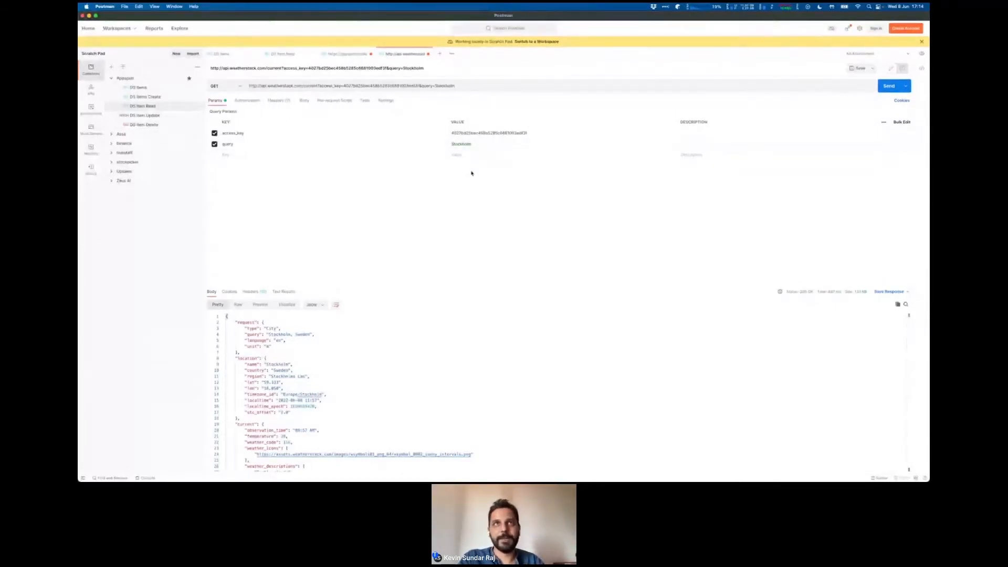
Step: Send the weatherstack GET request and review the current weather data in the JSON response body
left_click(893, 89)
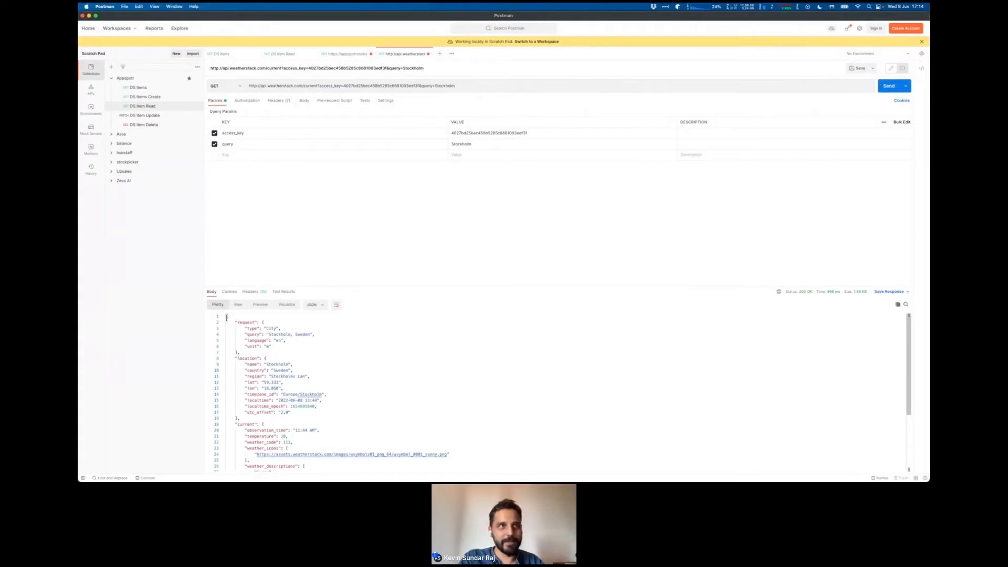
scroll(254, 414, "down", 1)
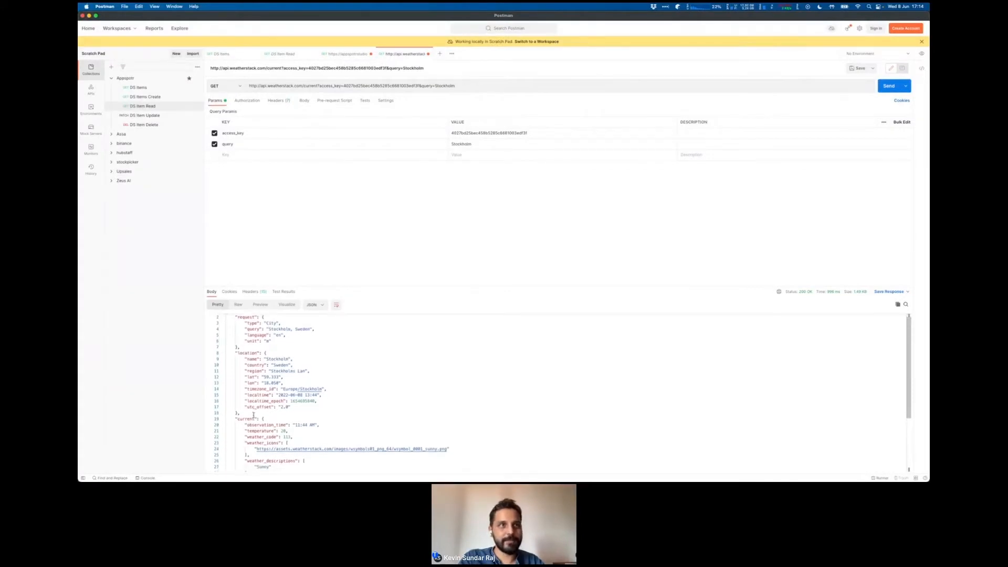
scroll(253, 415, "down", 5)
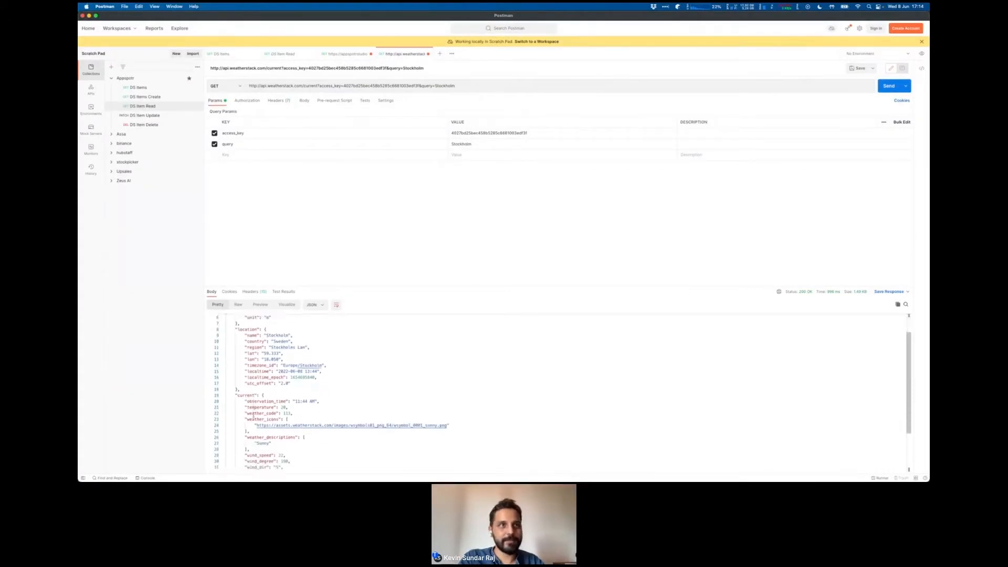
scroll(271, 371, "down", 1)
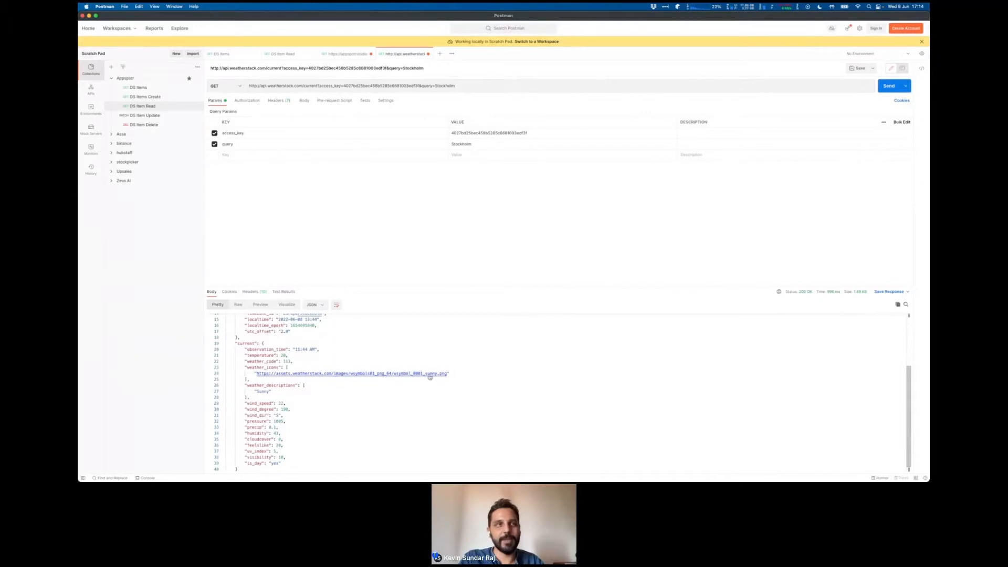
scroll(434, 375, "down", 1)
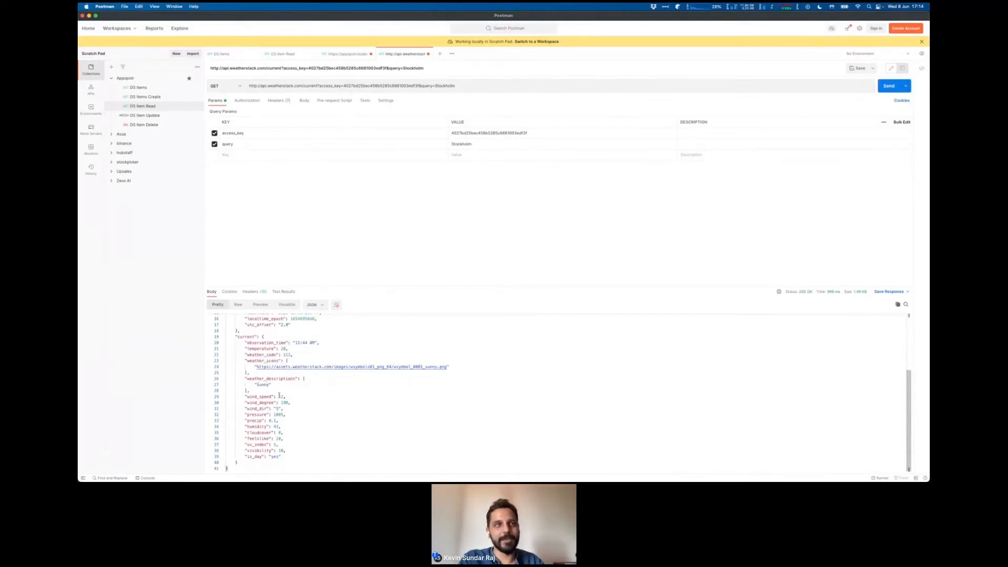
scroll(283, 421, "up", 5)
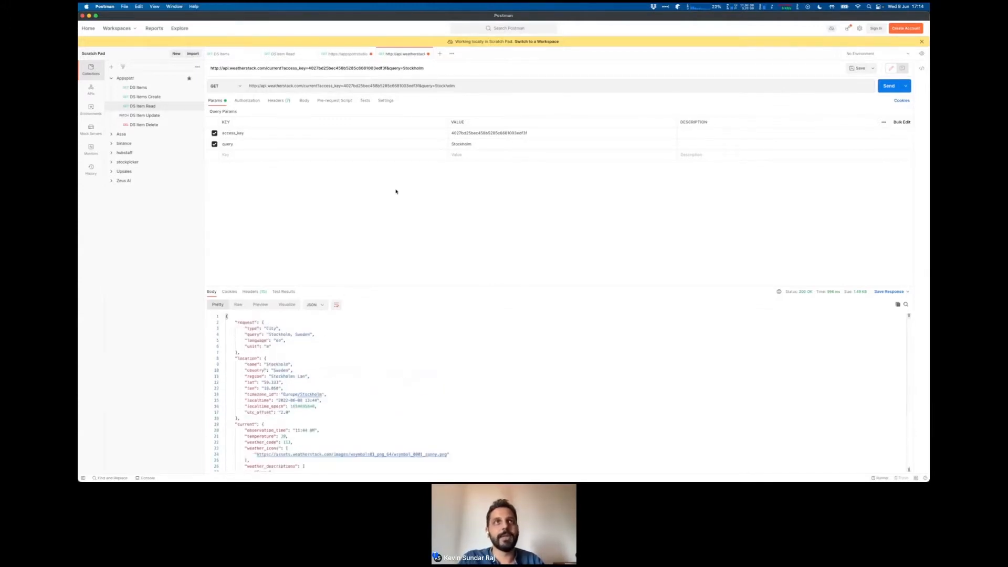
Step: Switch to Chrome and start a new integration named Weather Stack in the Webinar 4 app on Appspotr
key("ctrl+Up")
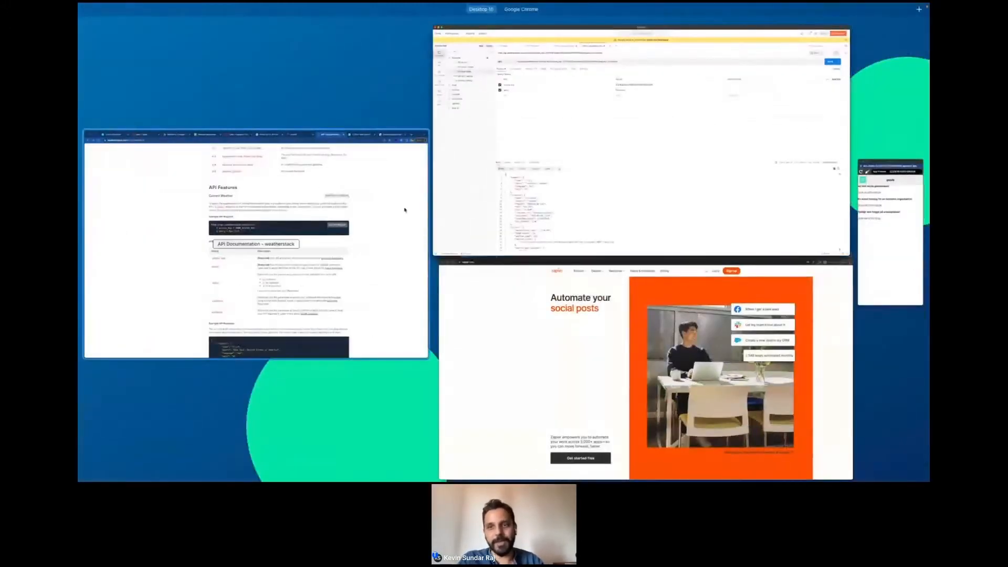
left_click(389, 209)
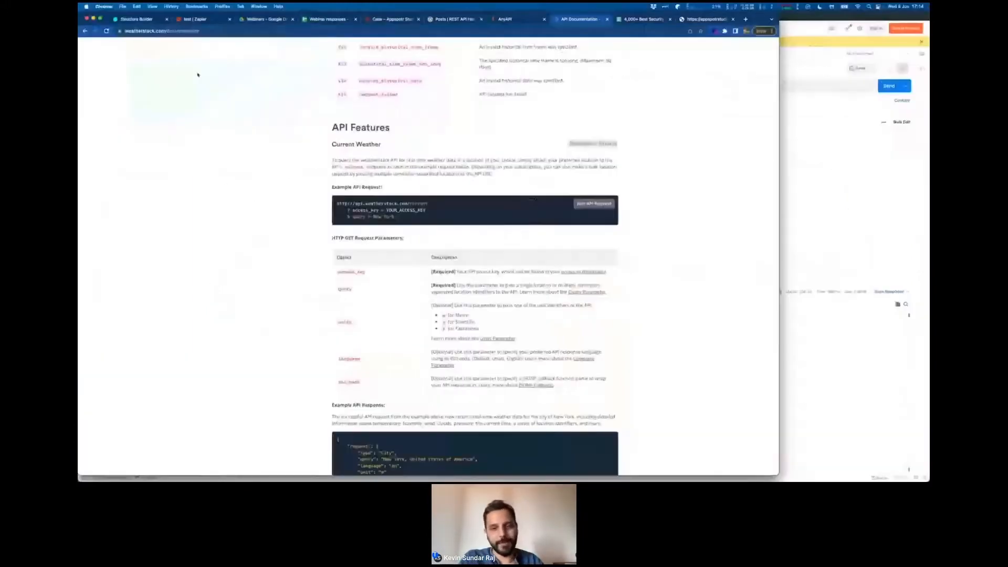
left_click(132, 20)
left_click(122, 156)
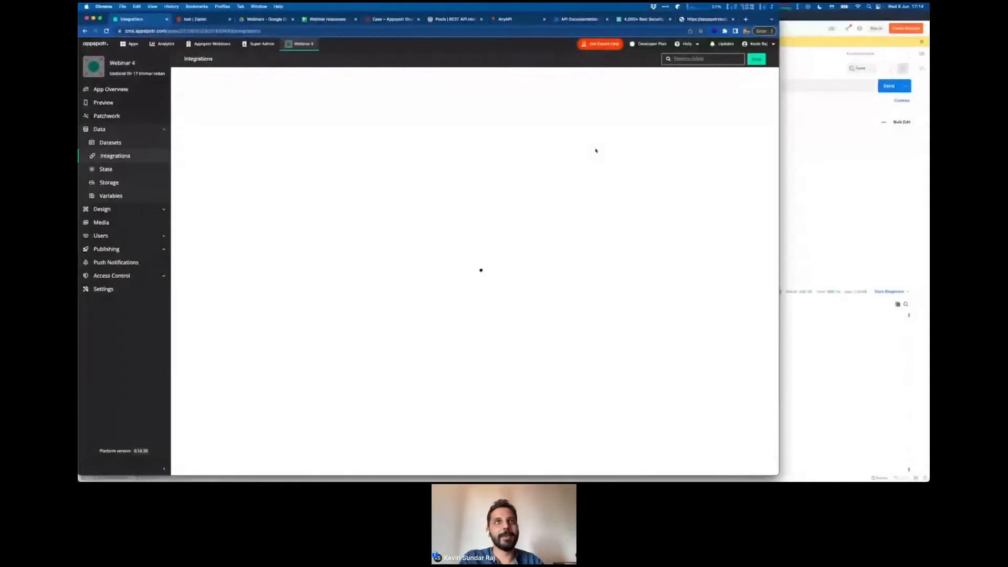
left_click(756, 59)
left_click(398, 88)
type("W")
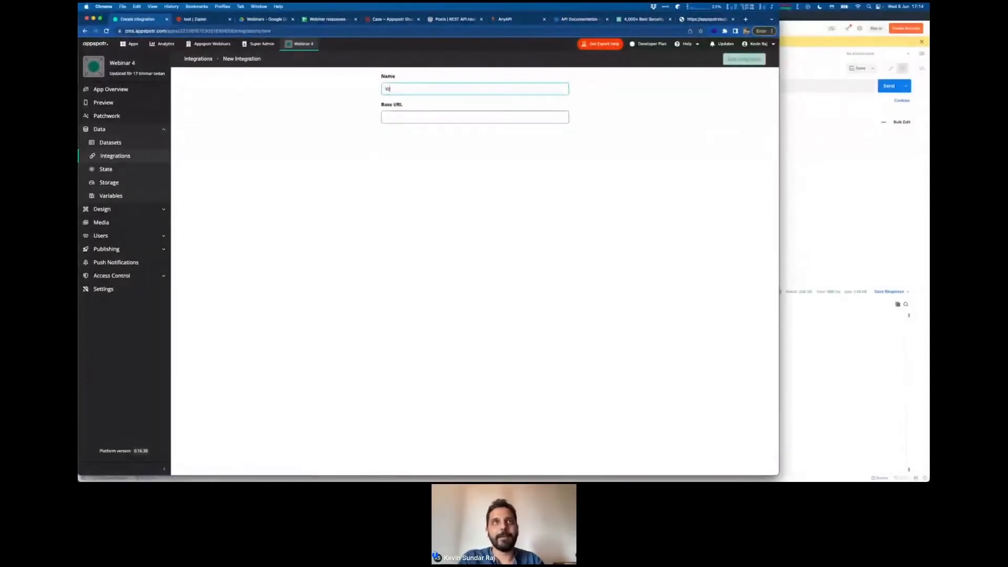
type("eather Stack")
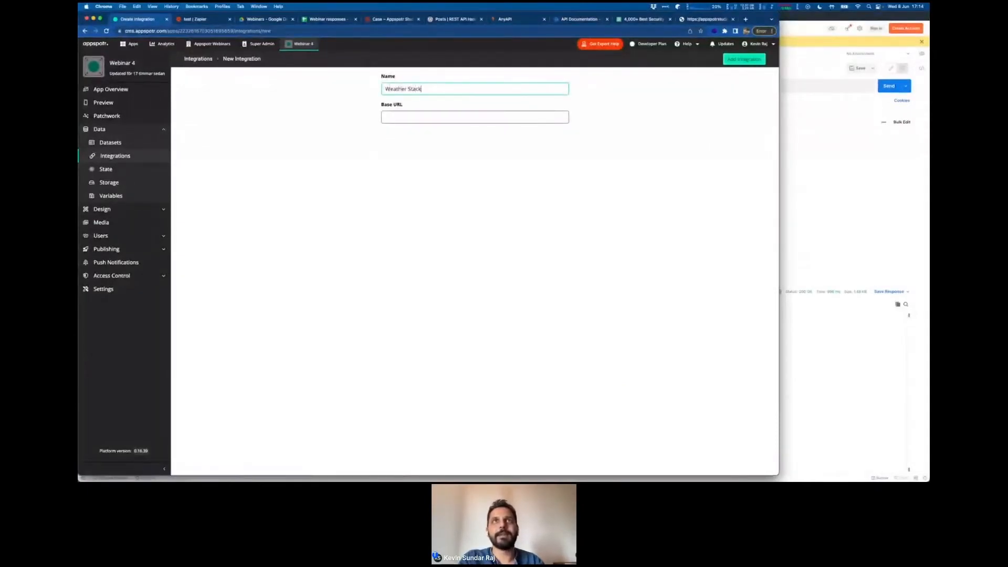
left_click(394, 117)
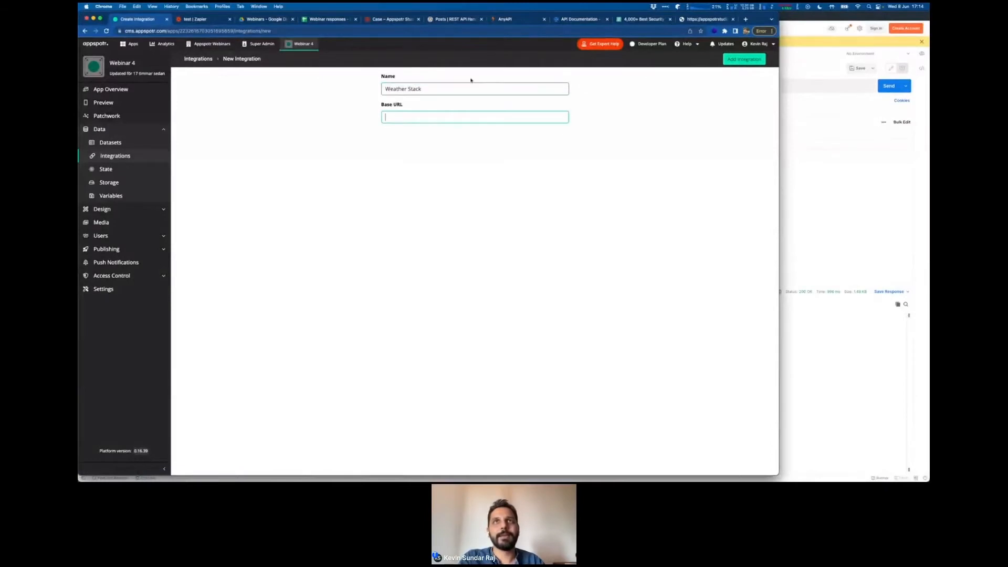
left_click(579, 19)
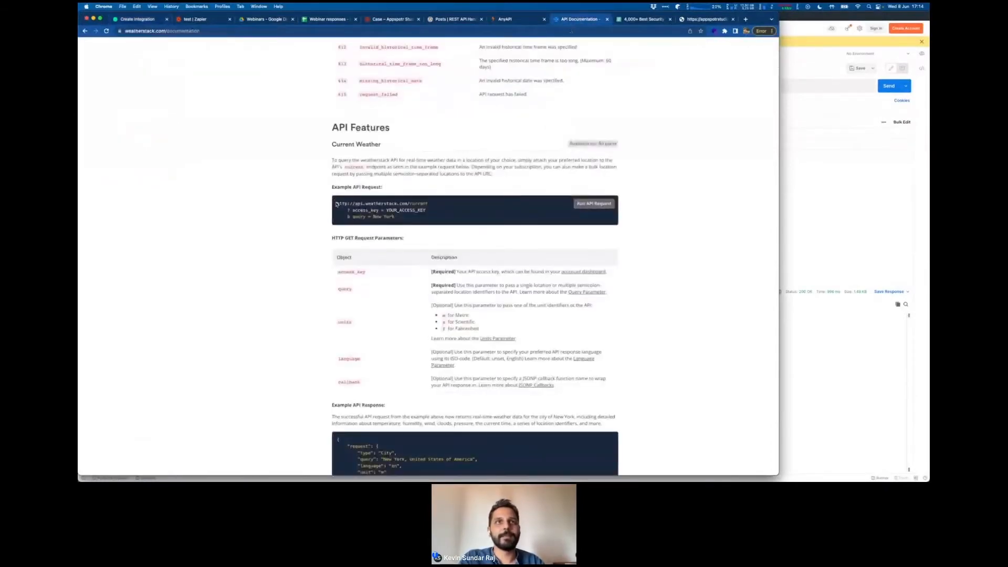
left_click_drag(335, 203, 408, 202)
key("cmd+c")
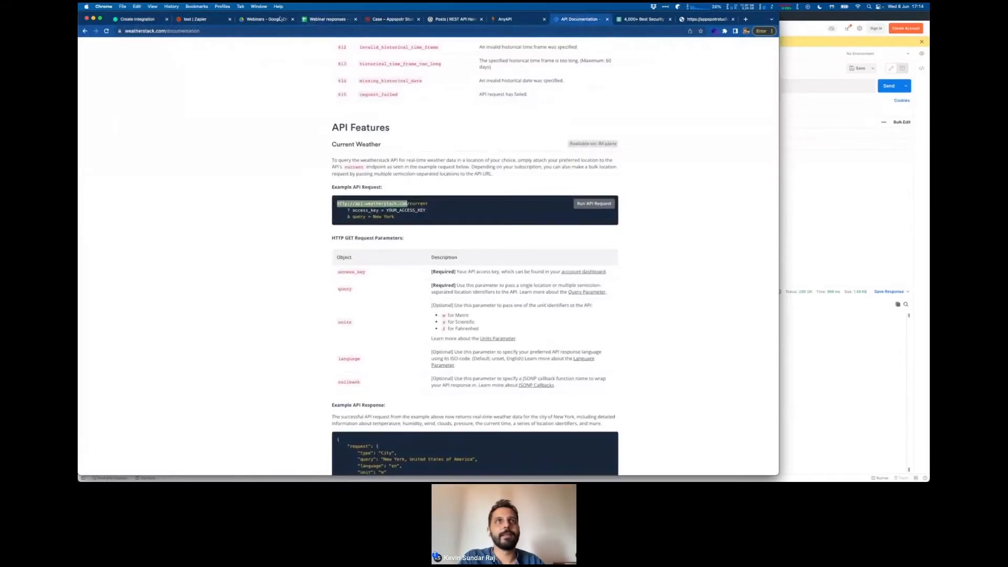
left_click(136, 19)
key("cmd+v")
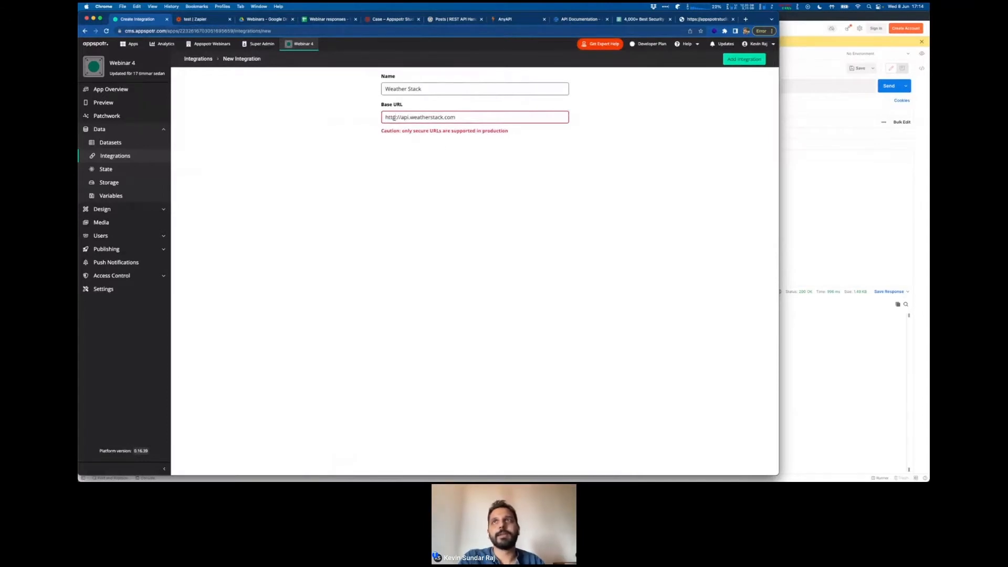
Step: Switch to Postman, try sending the weatherstack request over https, and restore the http URL and resend it
left_click(579, 19)
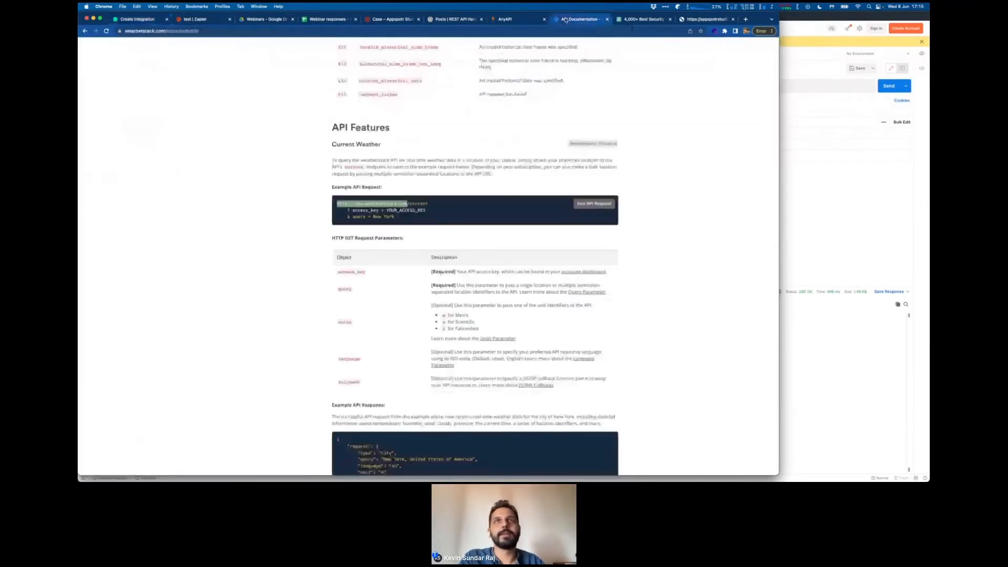
left_click(834, 185)
left_click(256, 86)
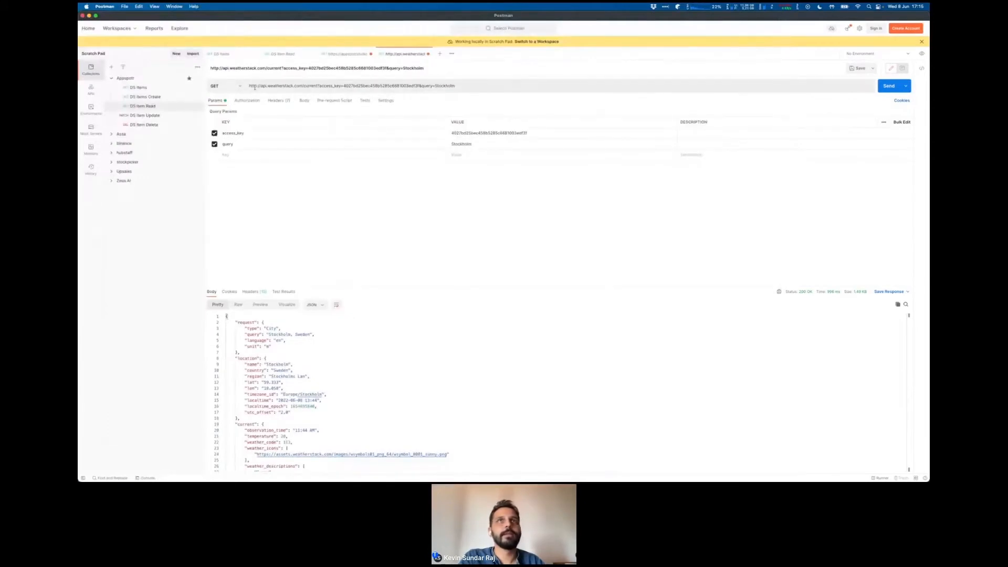
type("s")
left_click(888, 87)
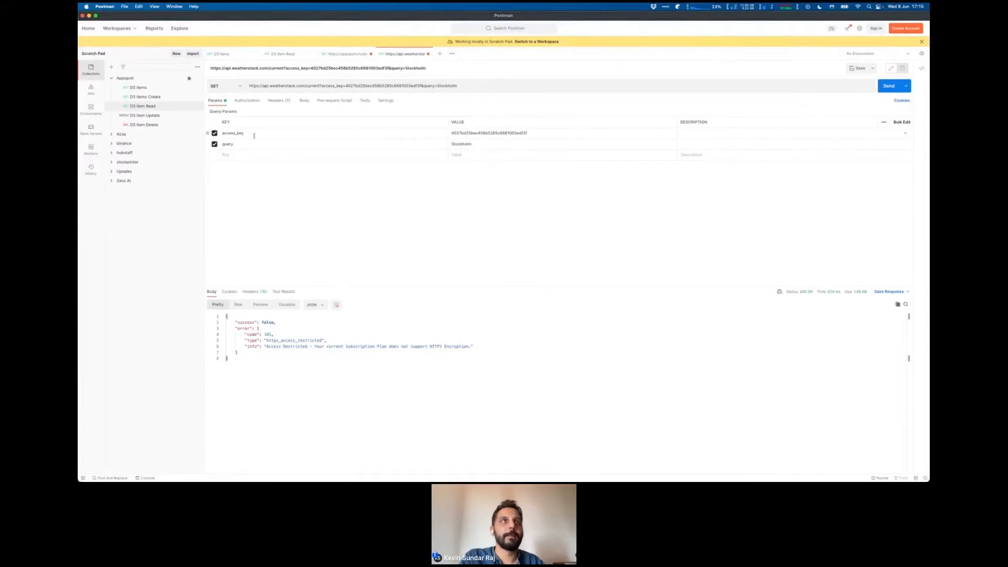
left_click(257, 86)
key("BackSpace")
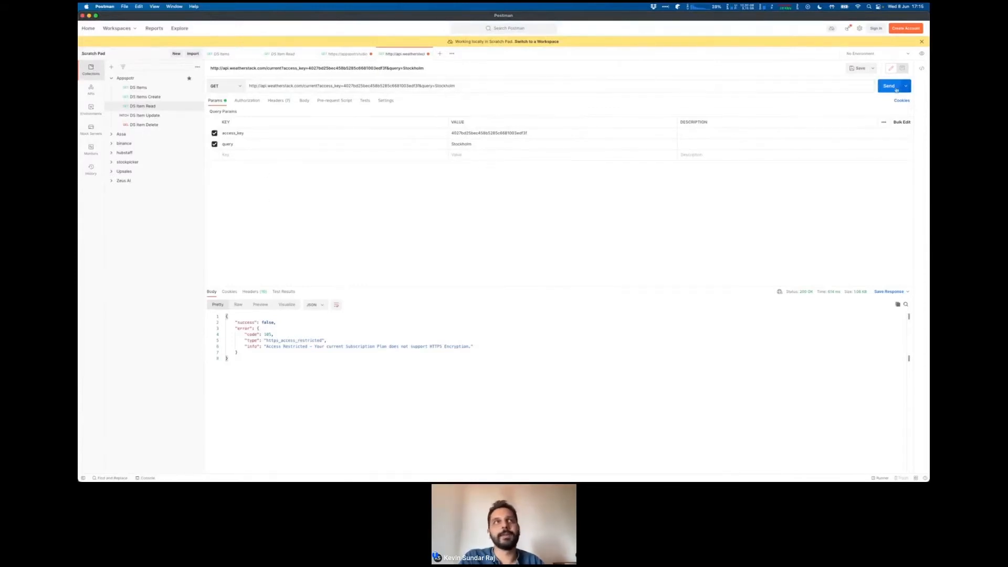
left_click(896, 90)
Step: Switch back to Chrome and add the Weather Stack integration in Appspotr
key("ctrl+Up")
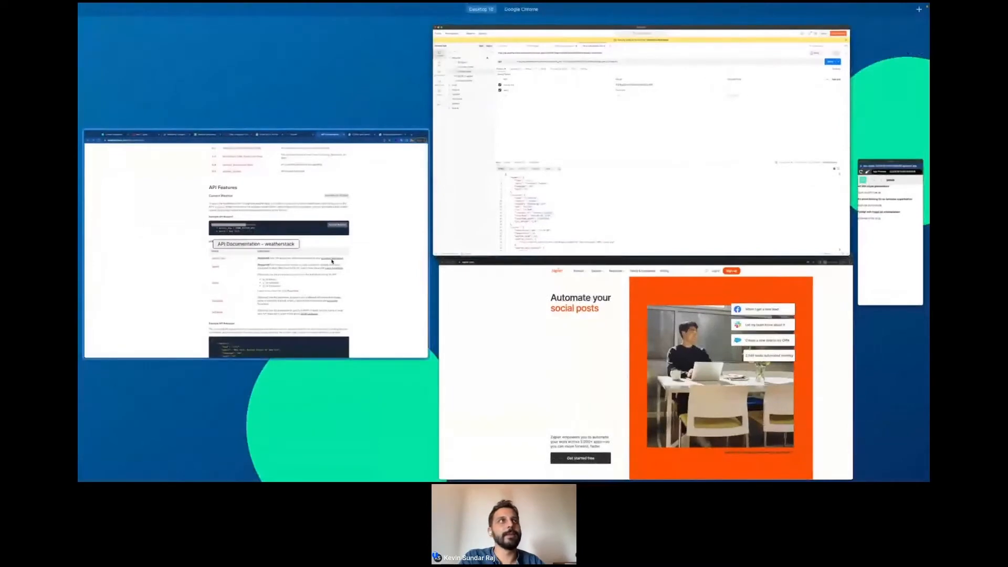
left_click(331, 261)
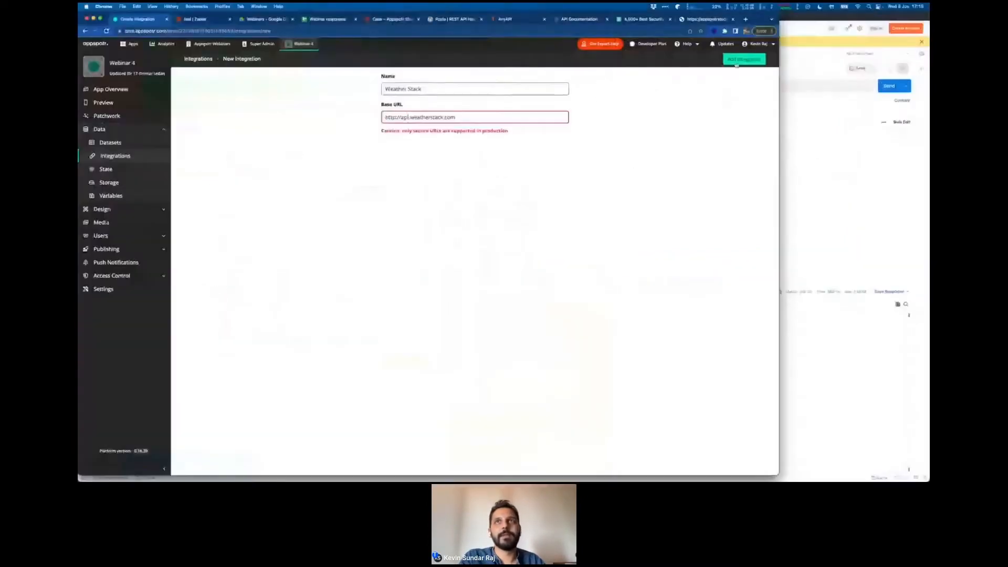
left_click(738, 62)
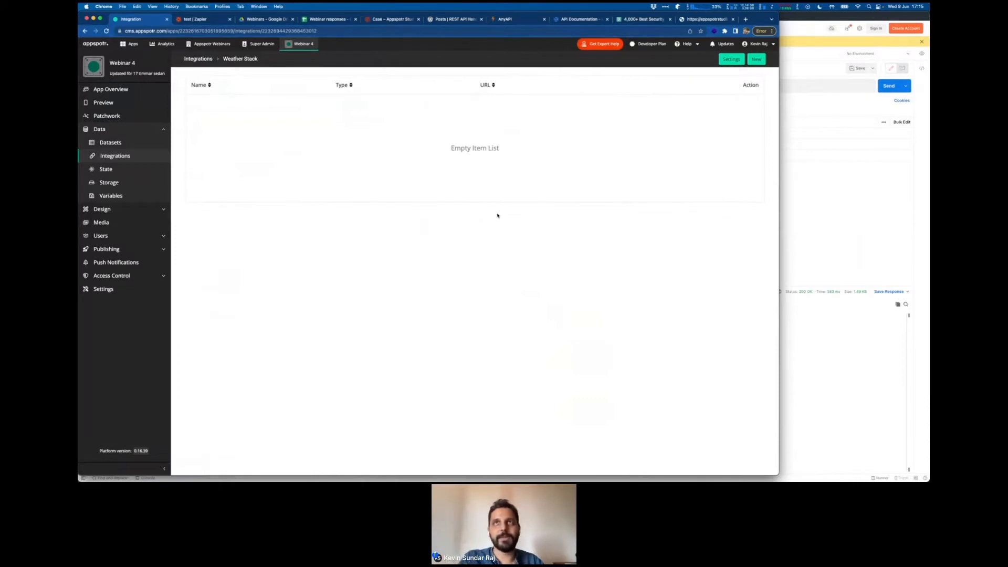
Step: Start a new method named Current Weather in the Weather Stack integration, copying the /current endpoint path from the weatherstack documentation
left_click(756, 58)
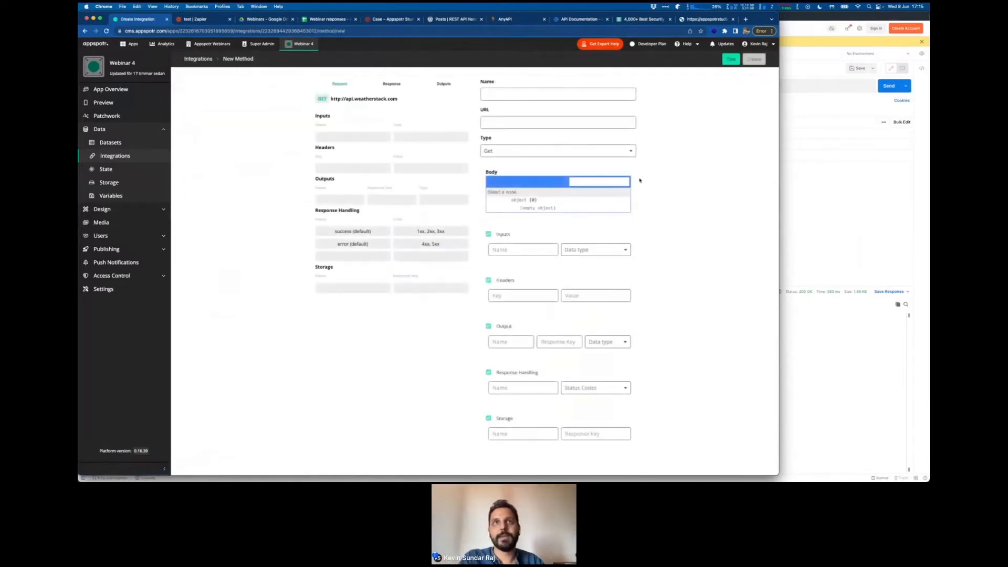
left_click(546, 93)
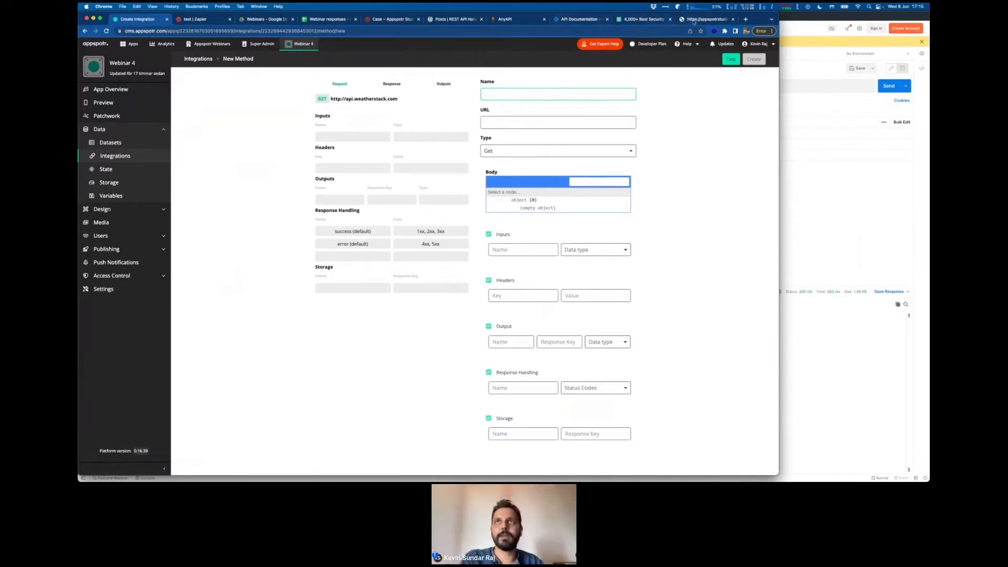
left_click(577, 20)
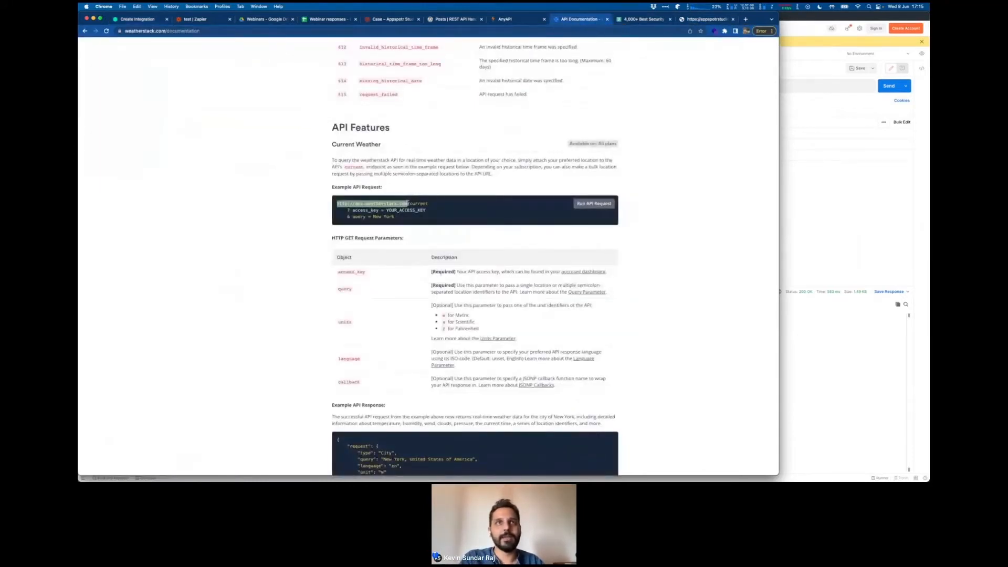
left_click_drag(409, 204, 429, 205)
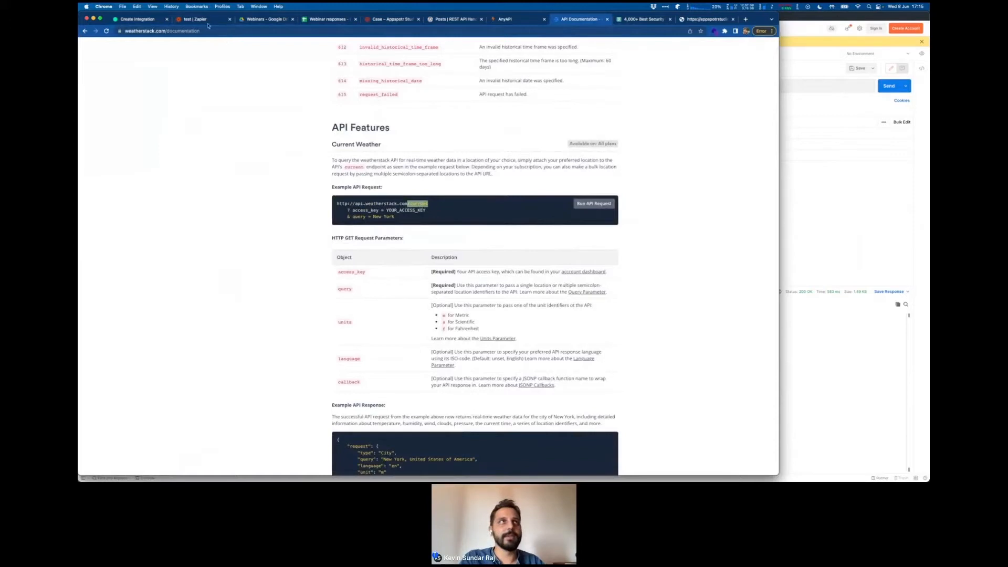
left_click(149, 20)
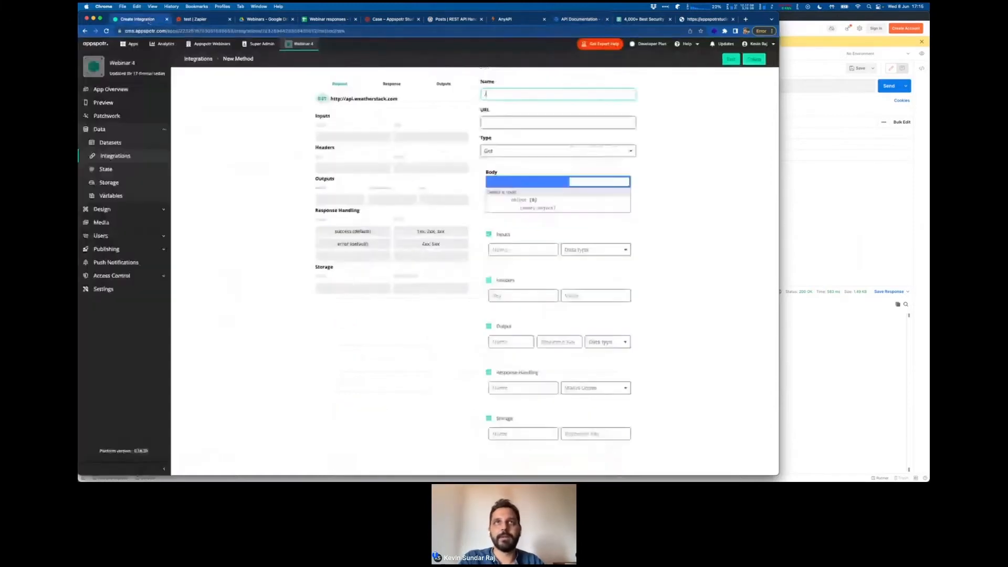
type("Current Weather")
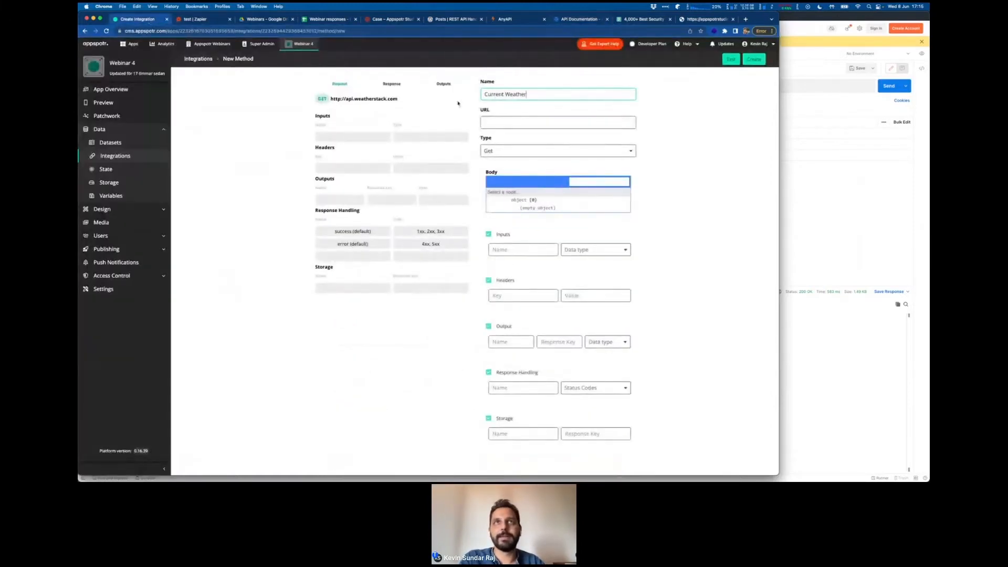
Step: Set the Current Weather method's URL to /current
left_click(494, 121)
type("/curr")
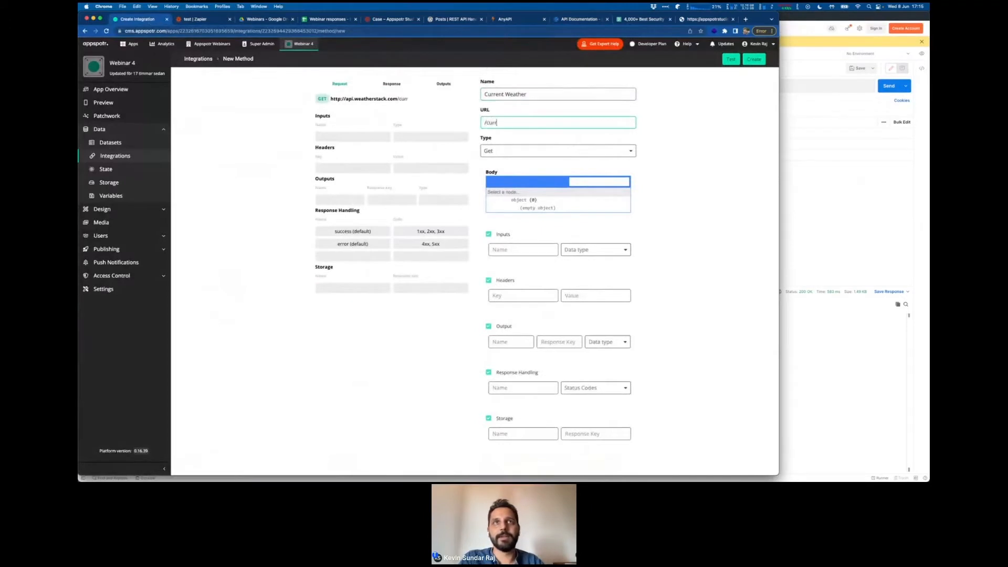
type("ent")
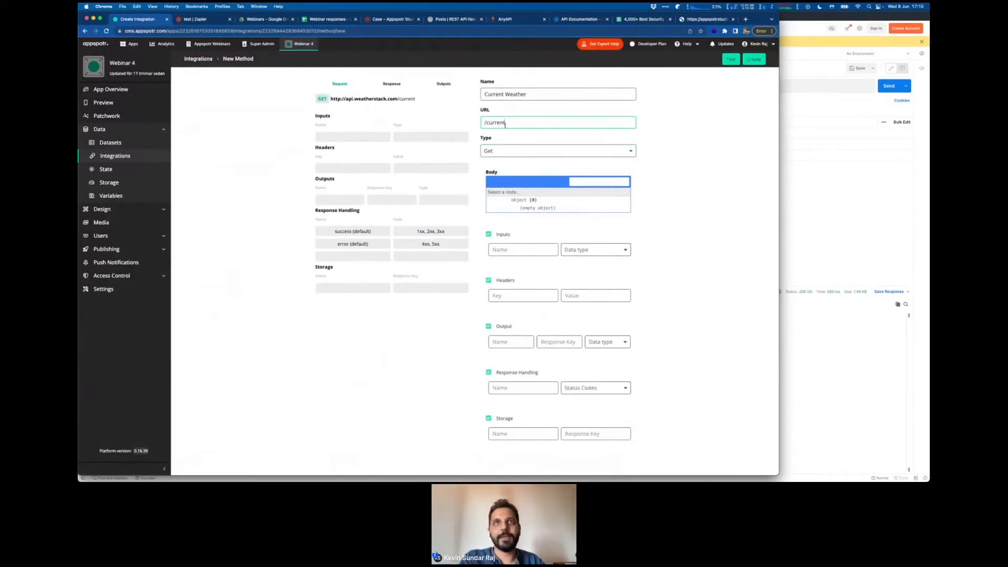
Step: Copy the access key and Stockholm query parameters from the Postman request URL and append them to the Current Weather method's URL in Chrome
left_click(817, 163)
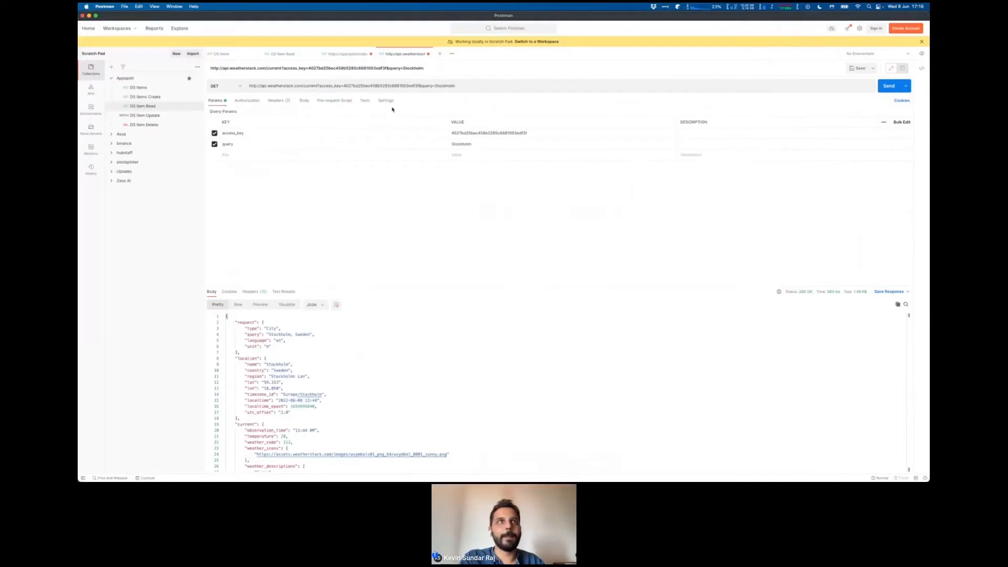
left_click_drag(317, 85, 409, 92)
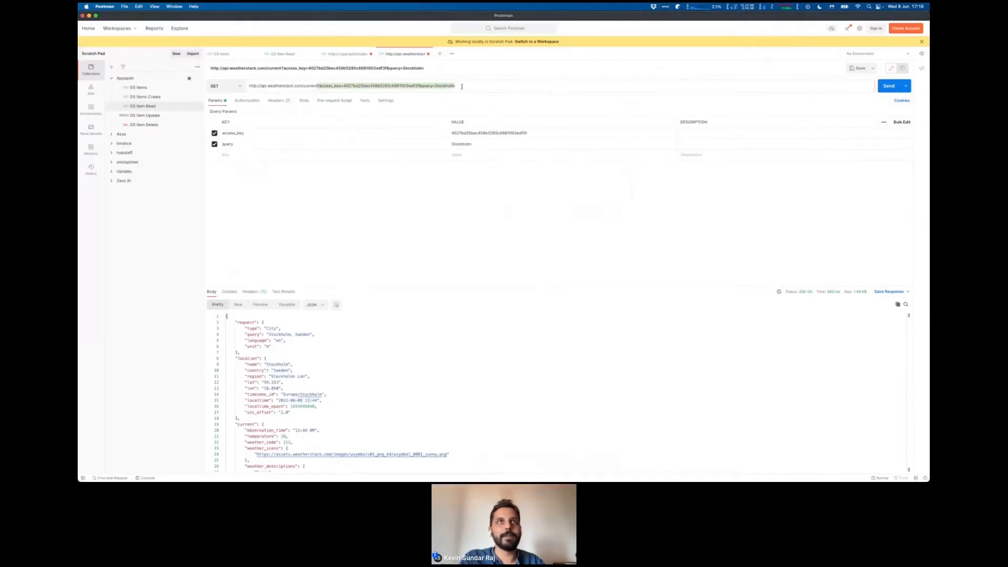
key("ctrl+Up")
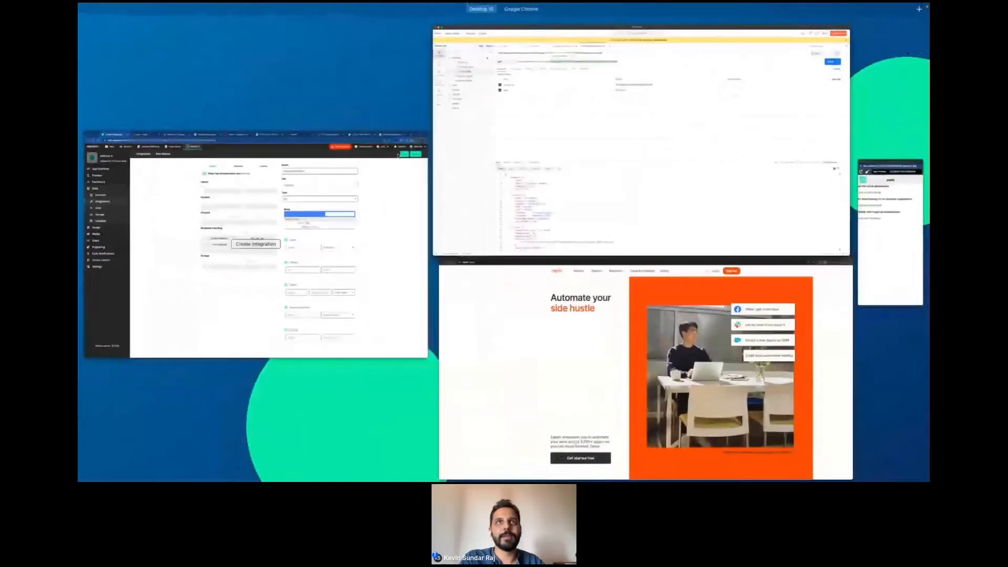
left_click(398, 156)
type("http://api.weatherstack.com")
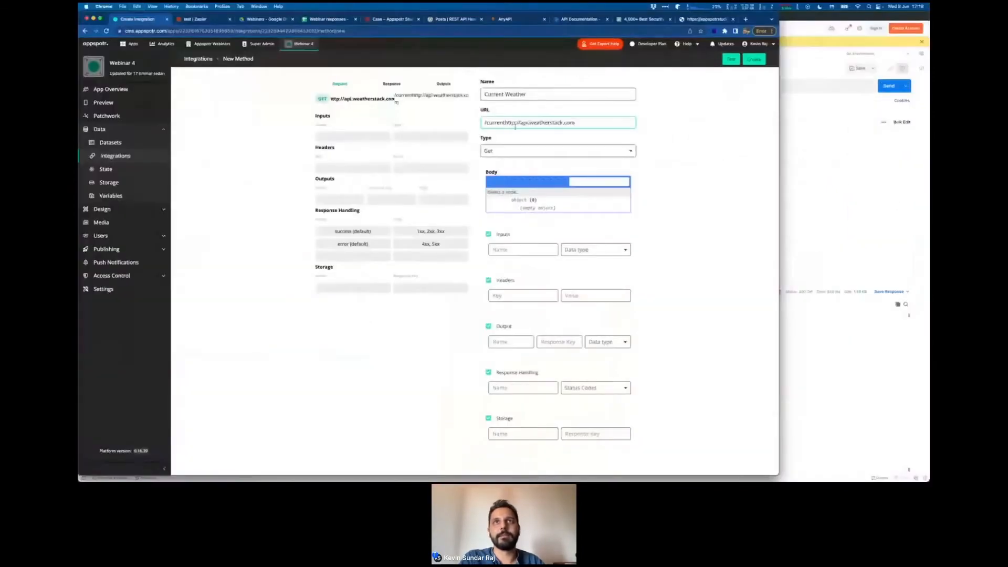
key("super+z")
left_click(817, 185)
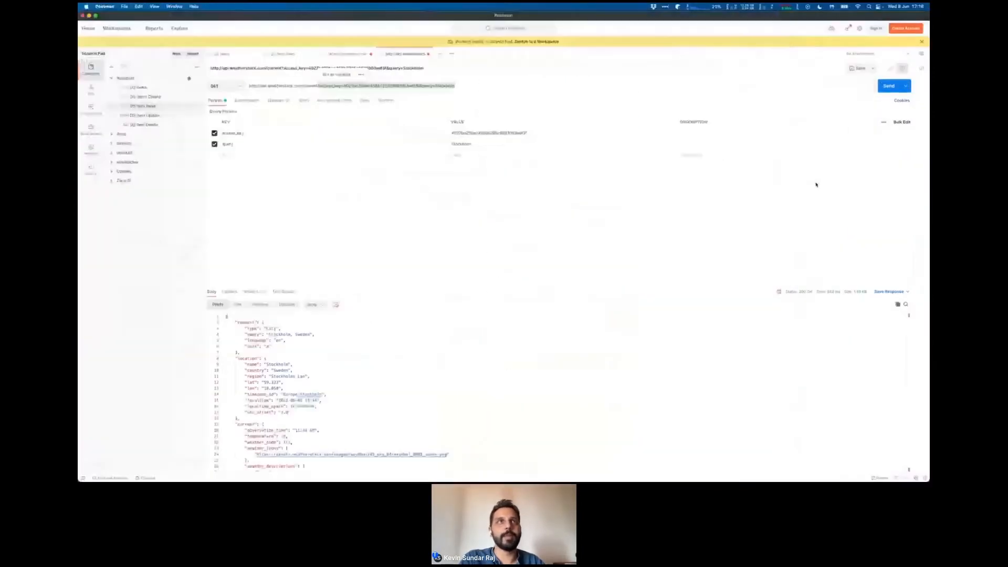
right_click(368, 85)
left_click(378, 117)
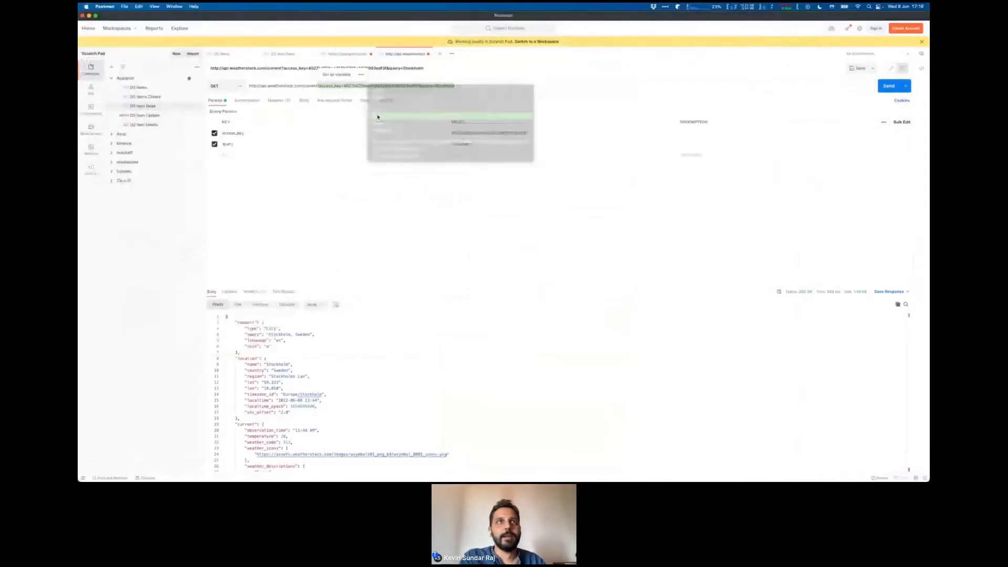
key("ctrl+Up")
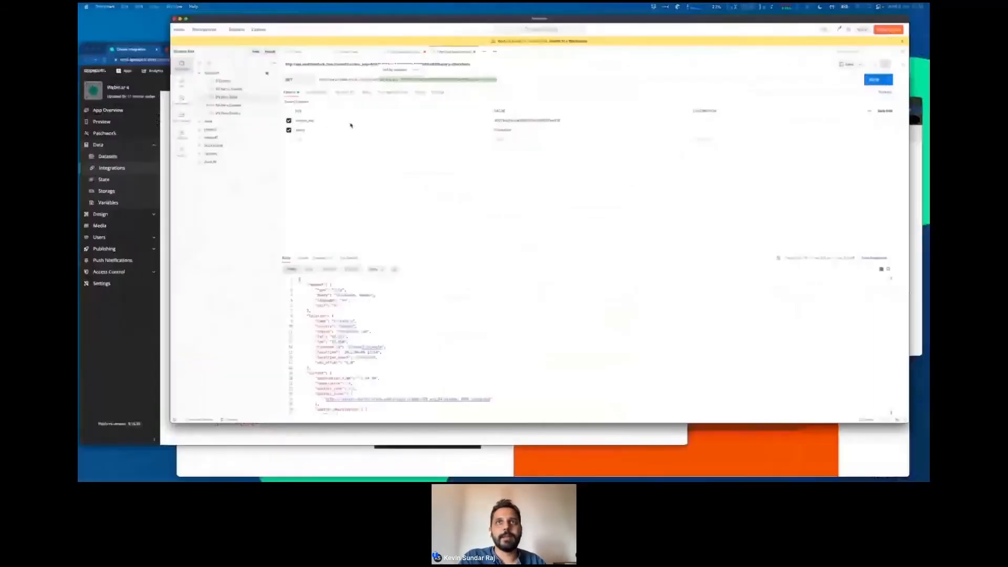
left_click(506, 153)
key("super+v")
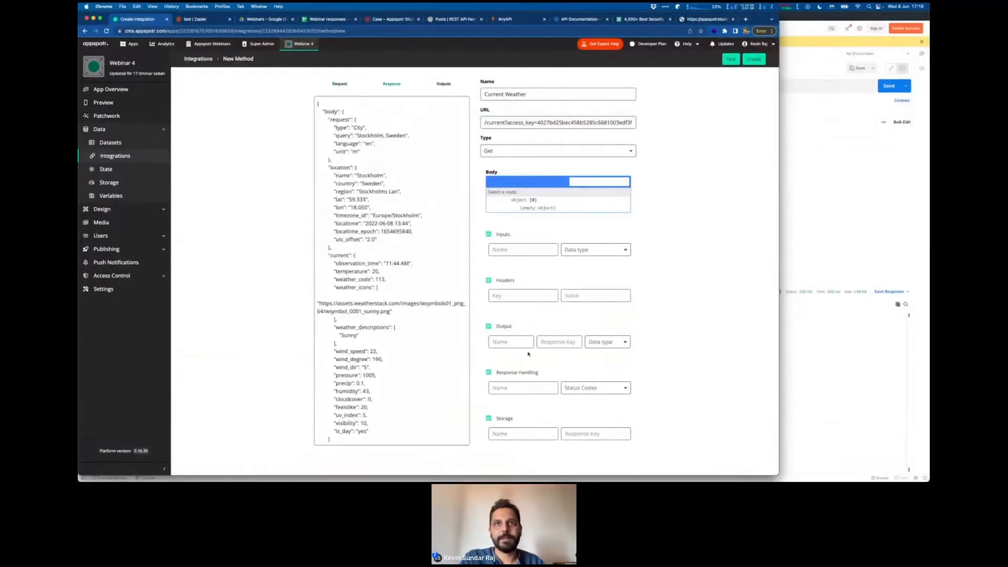
Step: Add an output named weather with response key body and data type JSON, and create the Current Weather method
left_click(498, 342)
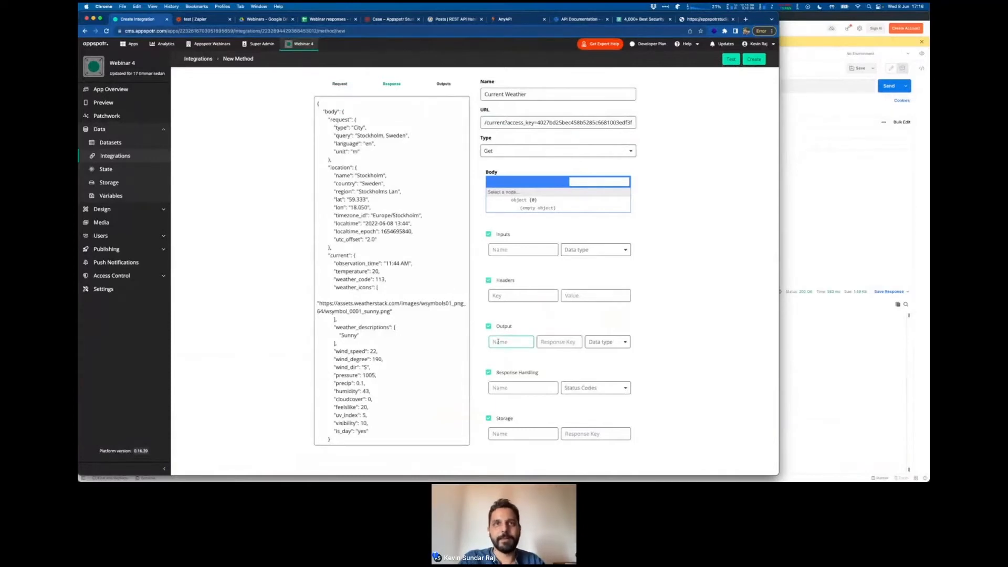
type("weather")
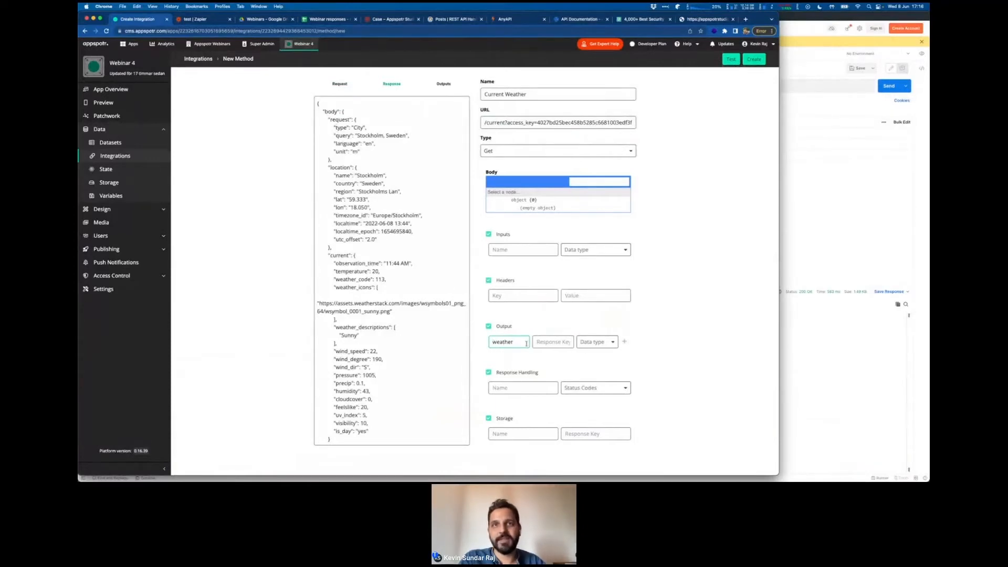
left_click(546, 344)
type("body")
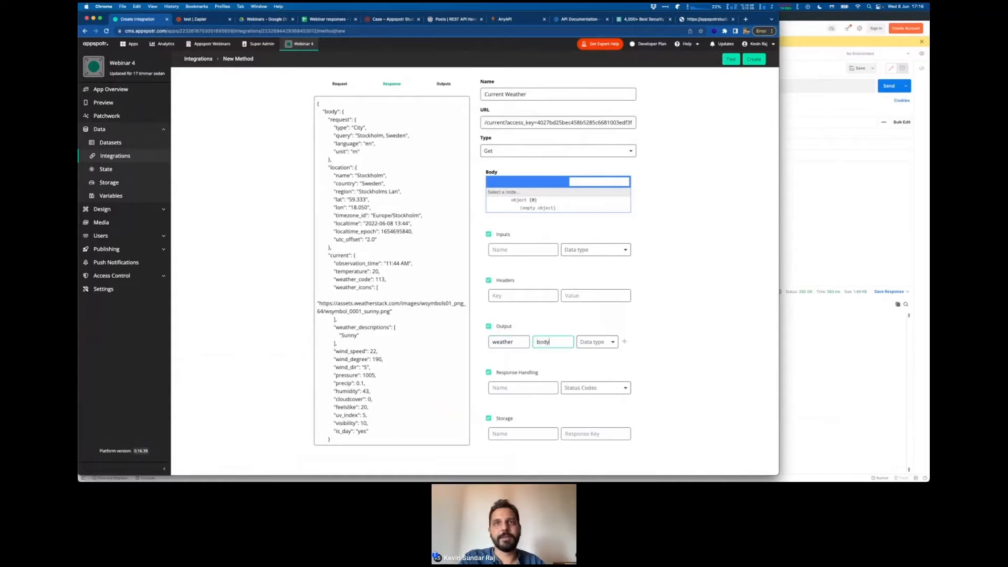
left_click(594, 347)
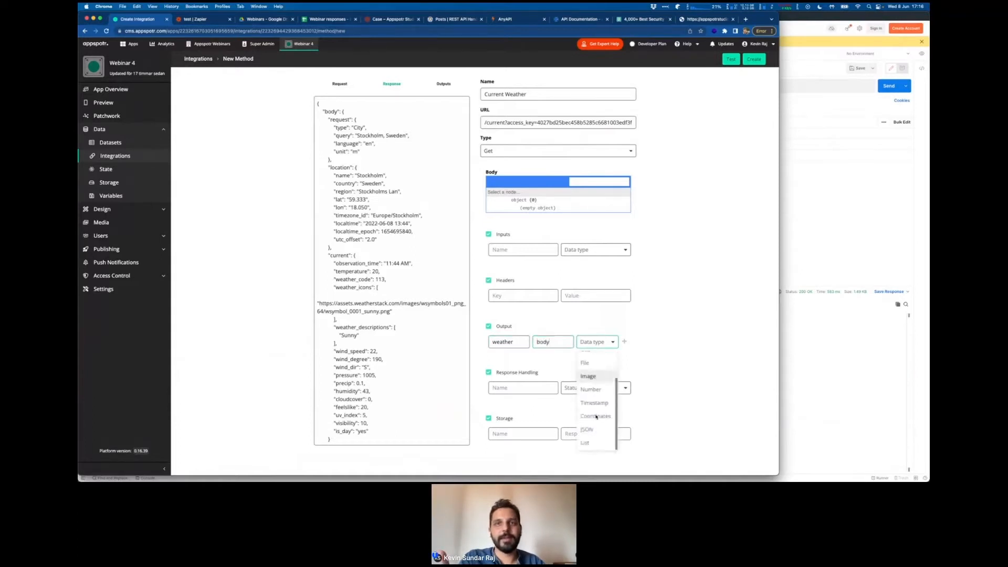
left_click(592, 430)
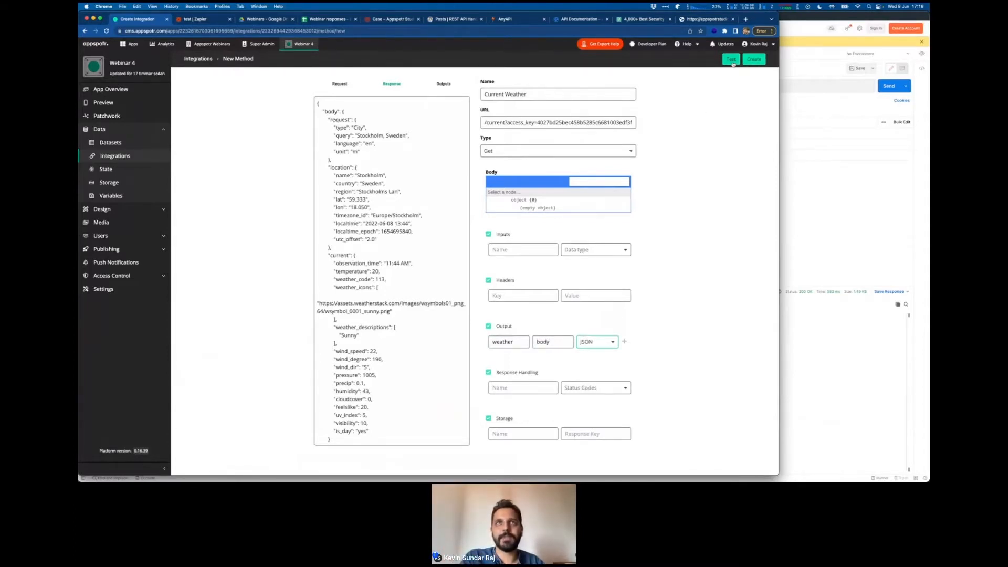
left_click(443, 85)
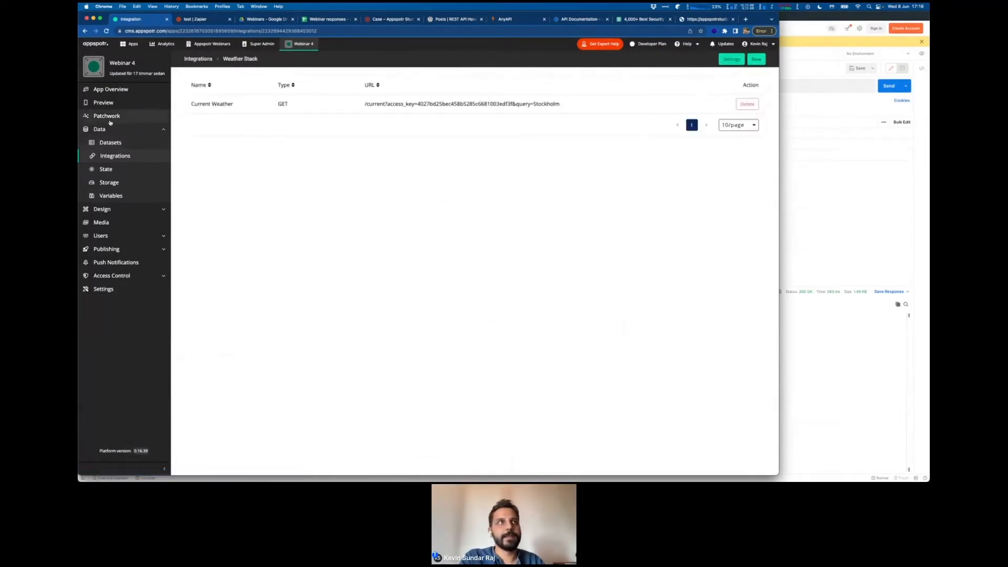
Step: Create a new view named Stockholm Weather of type view in the app's design section
left_click(111, 210)
left_click(108, 156)
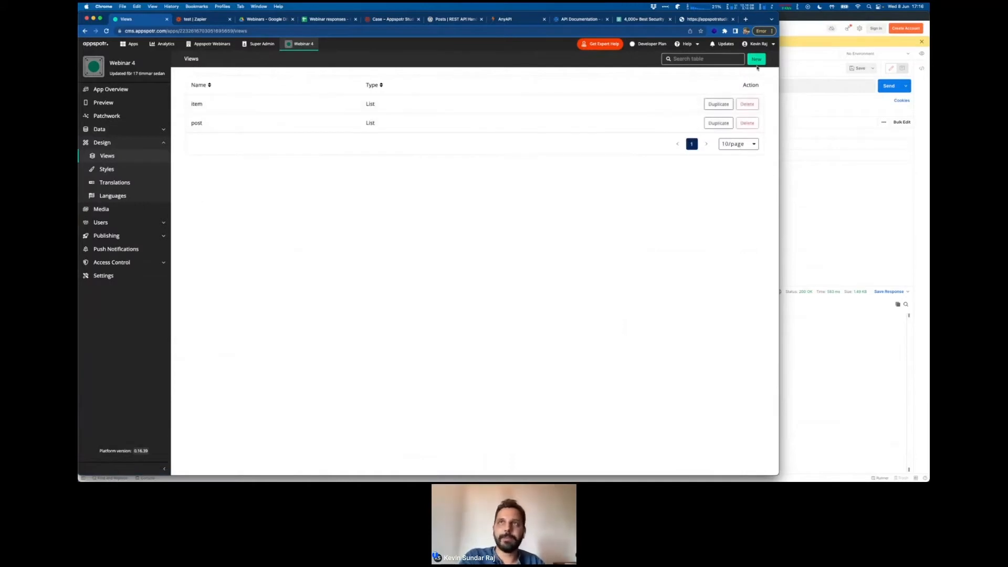
left_click(756, 60)
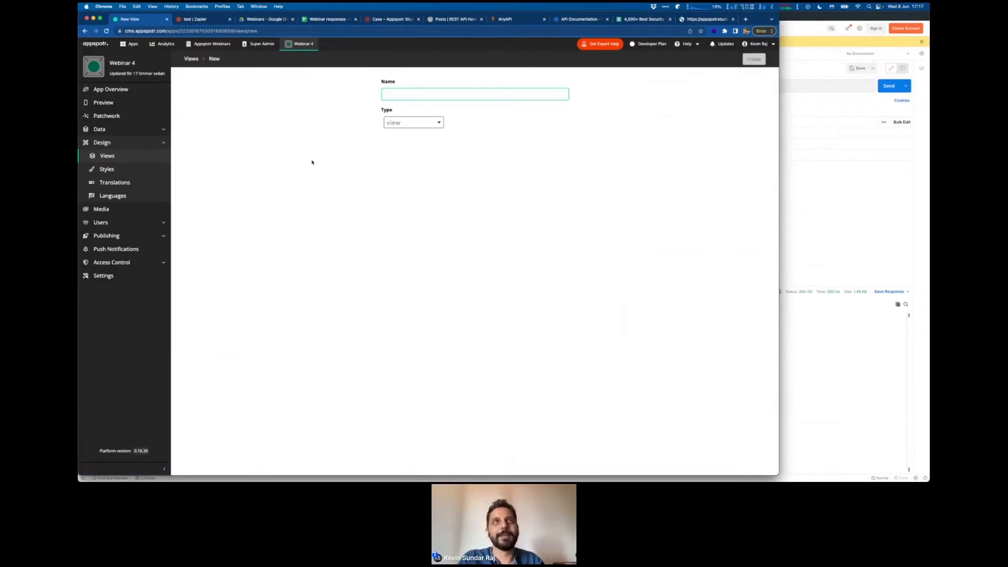
type("Stock")
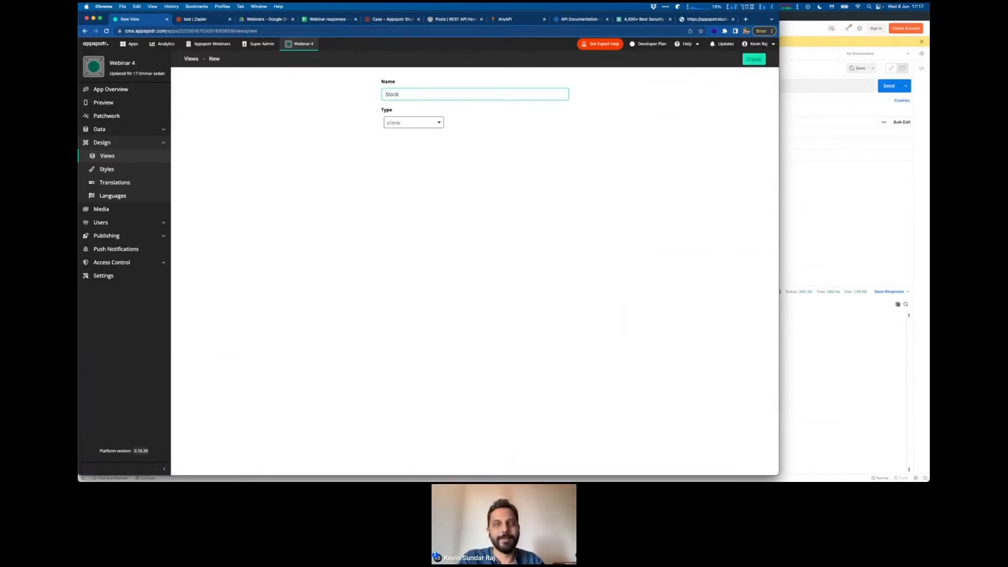
type("holm")
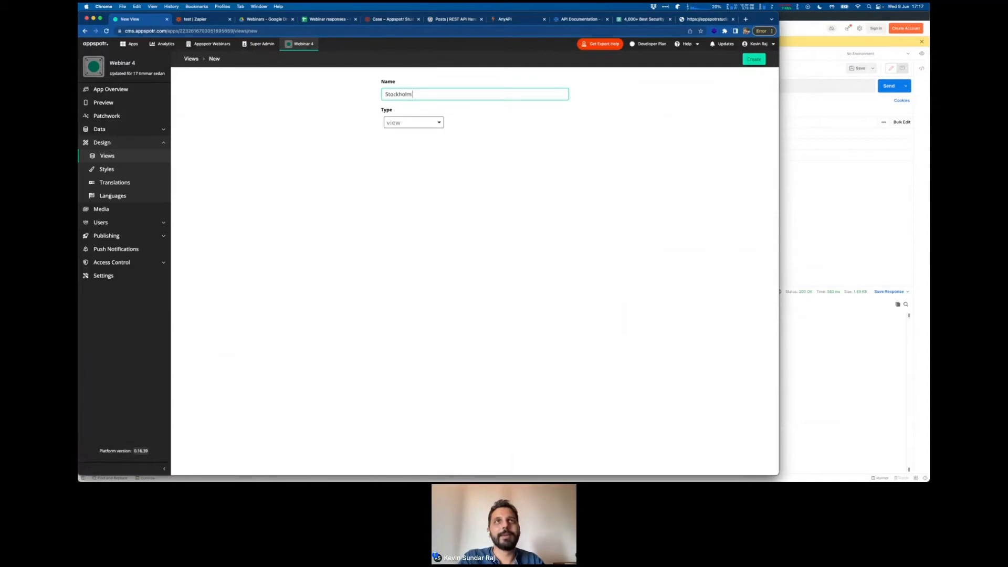
type(" Wrather")
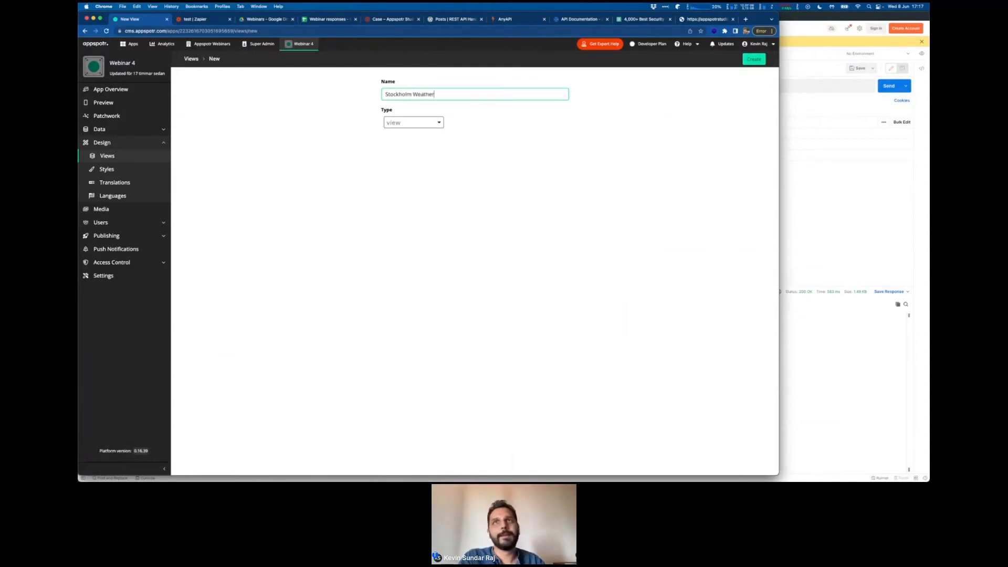
left_click(758, 60)
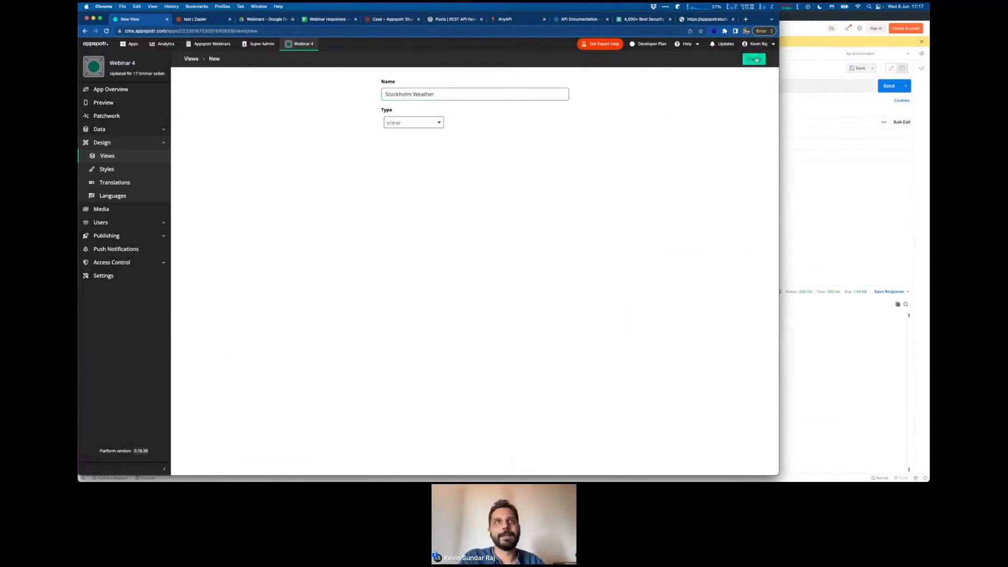
Step: Switch to Postman to review the weather response, and return to the Stockholm Weather view in Chrome to check its input options
left_click(808, 200)
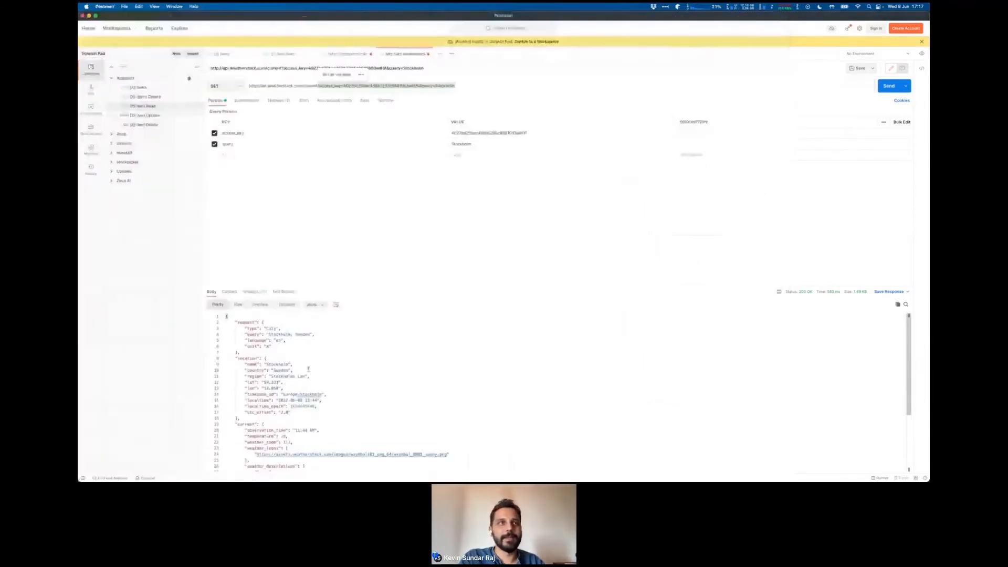
scroll(309, 369, "down", 3)
scroll(265, 343, "up", 3)
key("ctrl+Up")
left_click(279, 345)
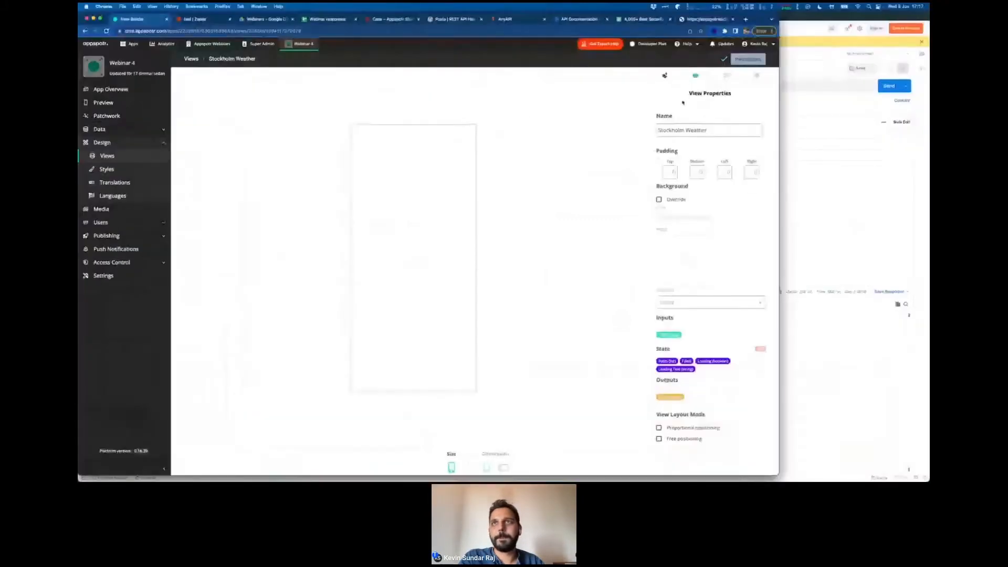
left_click(667, 336)
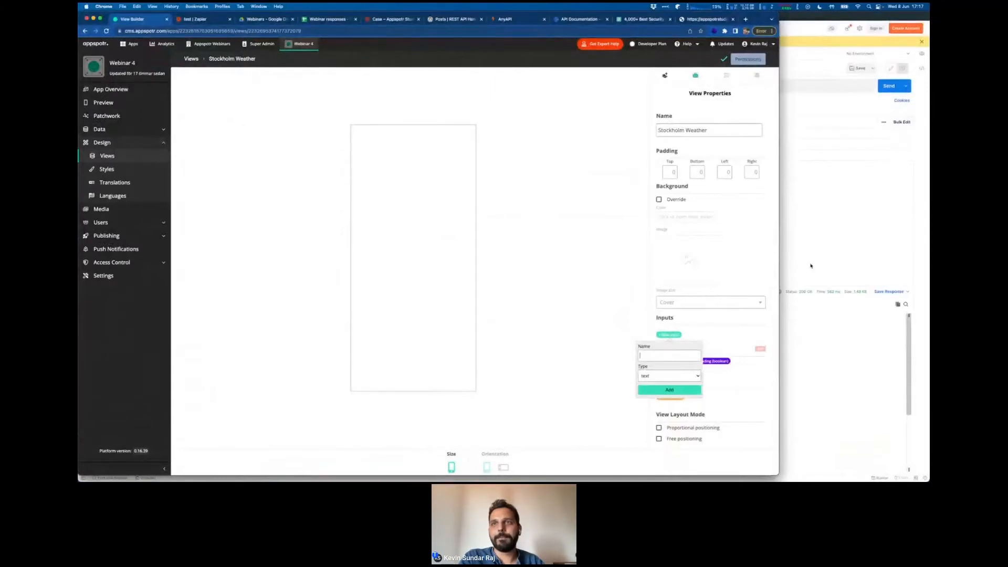
left_click(619, 325)
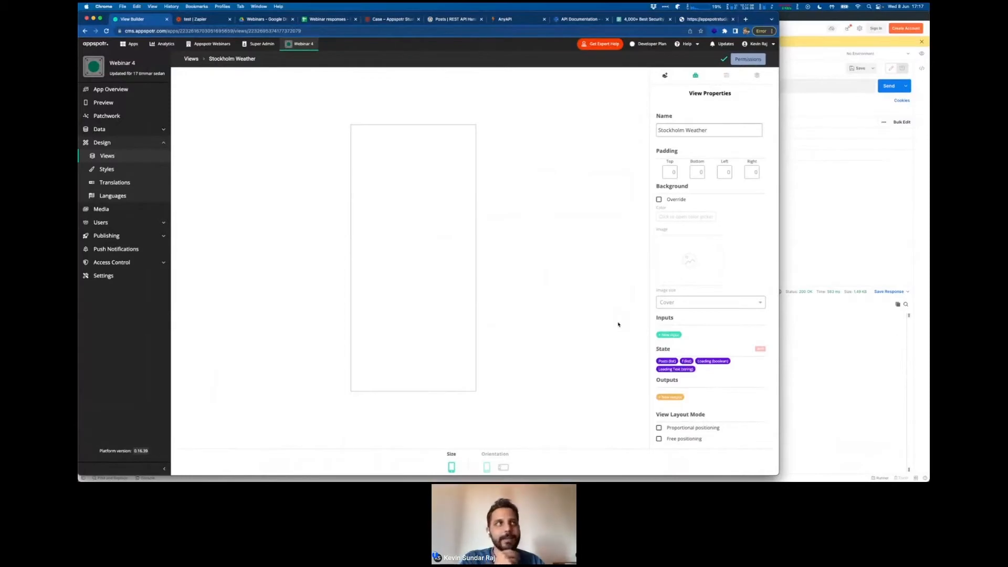
Step: Create an app state with key weather, type json and label Weather, keeping the default value empty
left_click(129, 129)
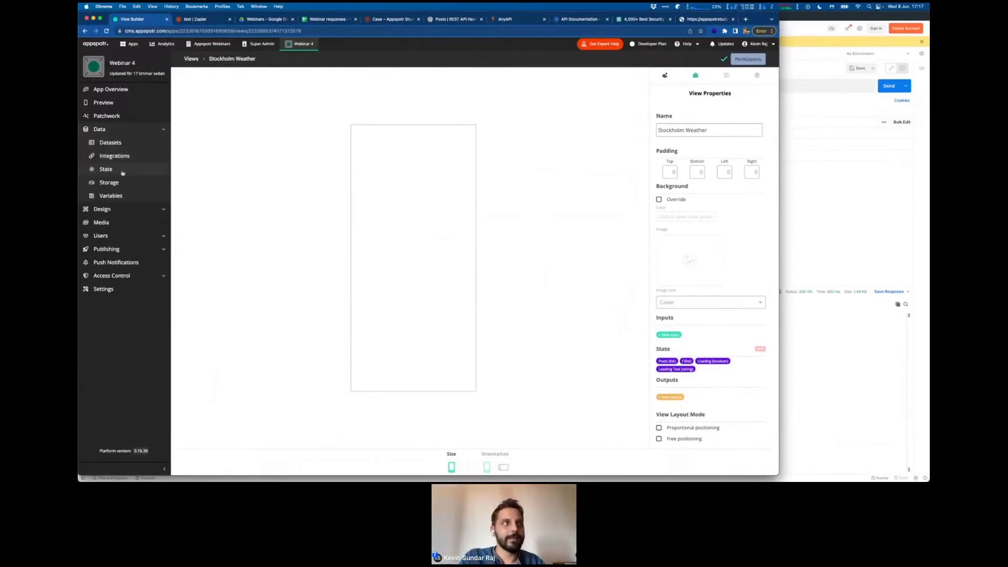
left_click(106, 171)
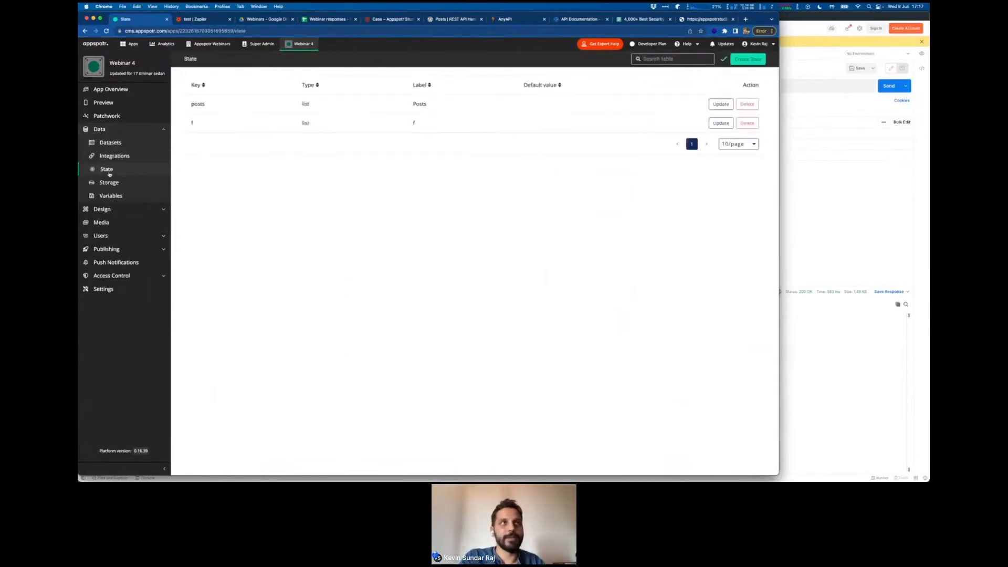
left_click(749, 59)
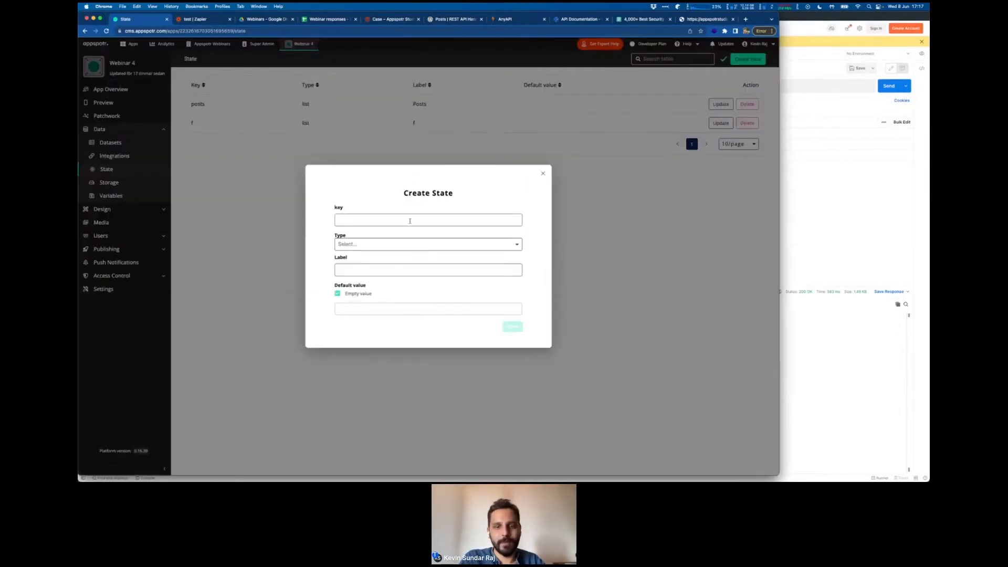
left_click(410, 220)
type("weather")
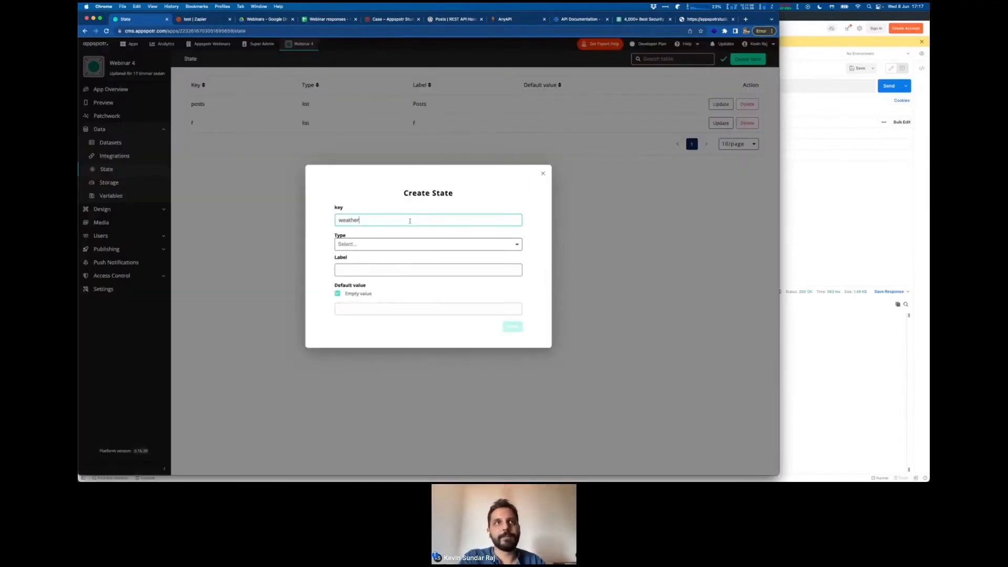
left_click(408, 244)
scroll(376, 319, "down", 2)
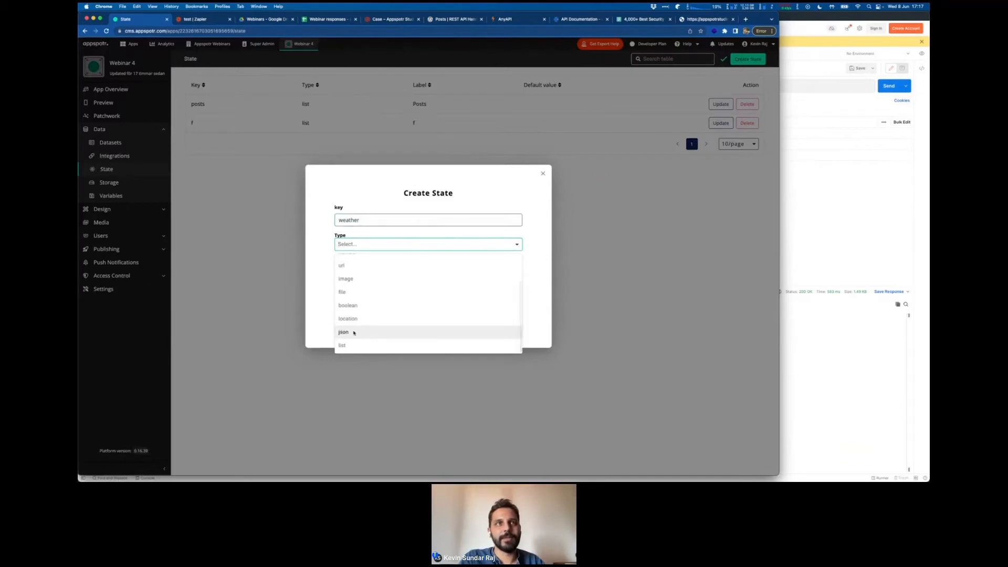
left_click(378, 333)
left_click(340, 263)
type("Weather")
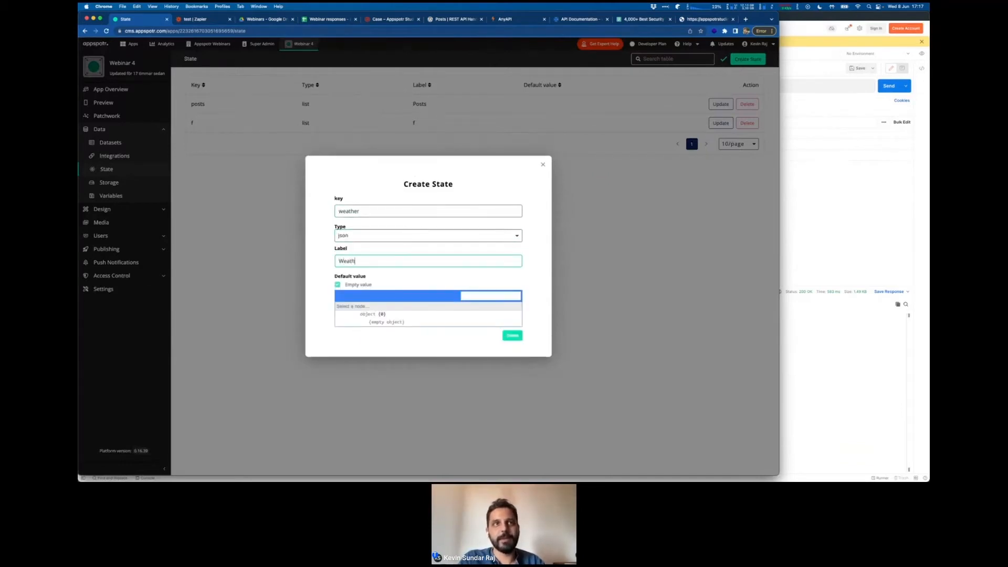
left_click(512, 336)
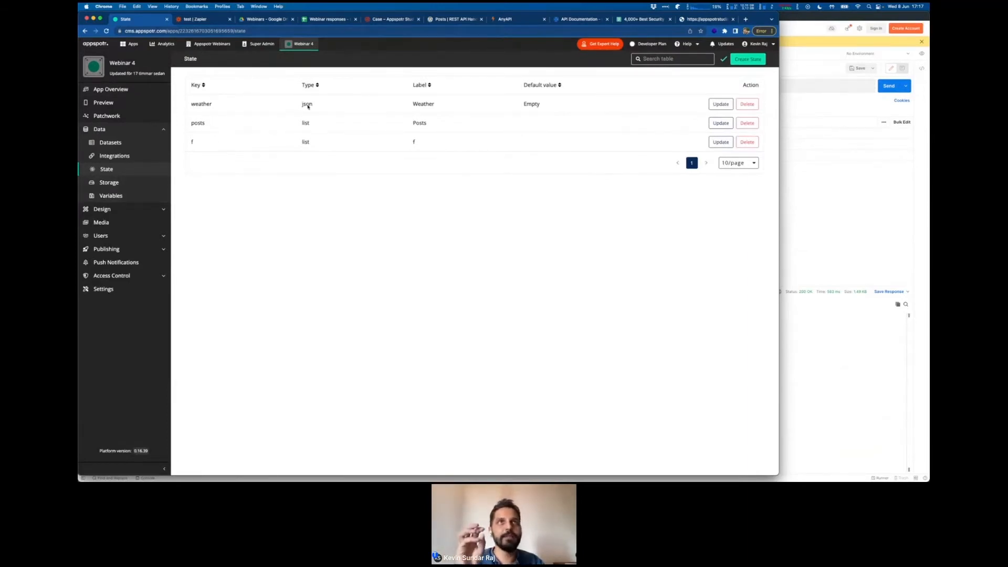
Step: Open the Stockholm Weather view from the design section, add an image component at its top, and enlarge it to about 118 high
left_click(103, 209)
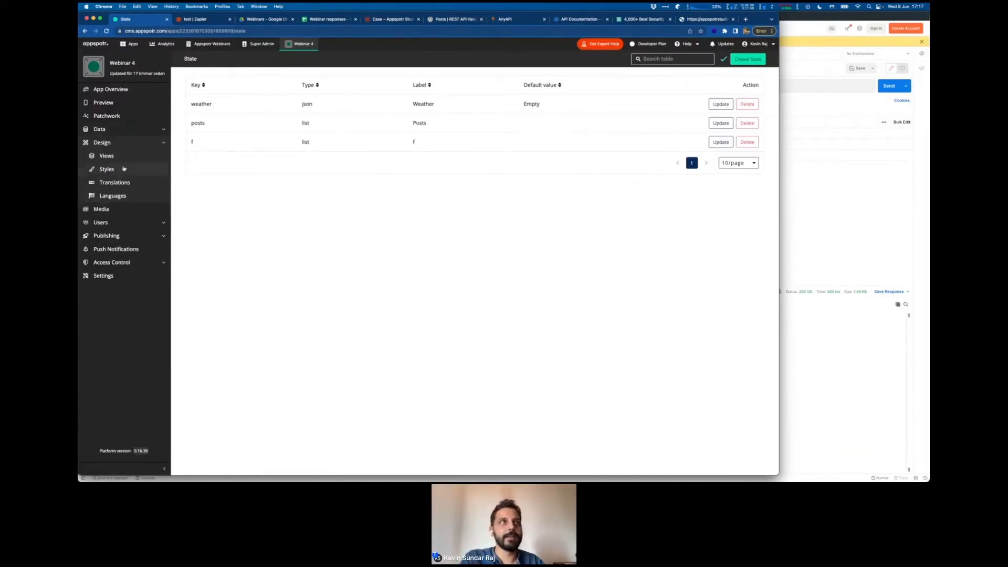
left_click(111, 156)
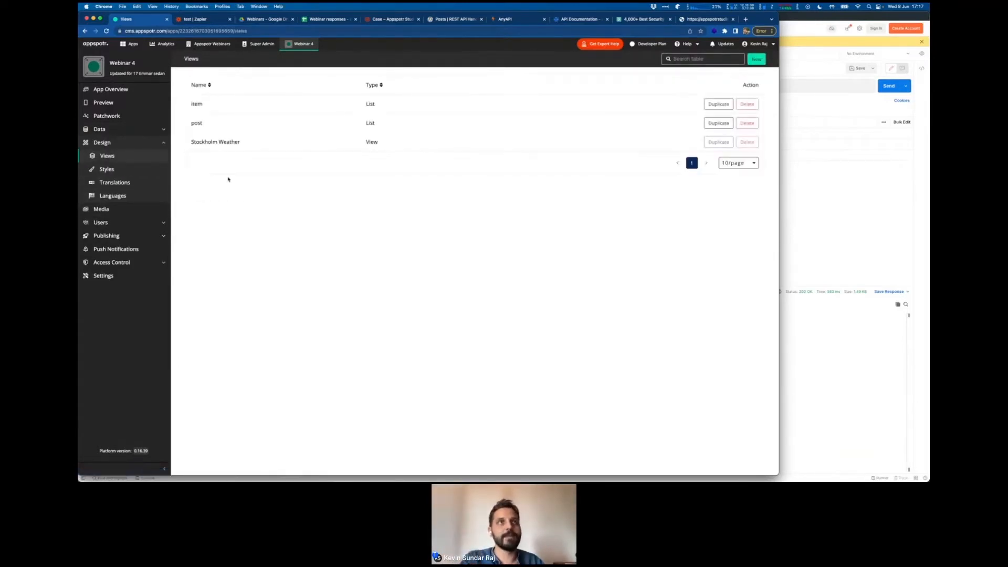
left_click(247, 148)
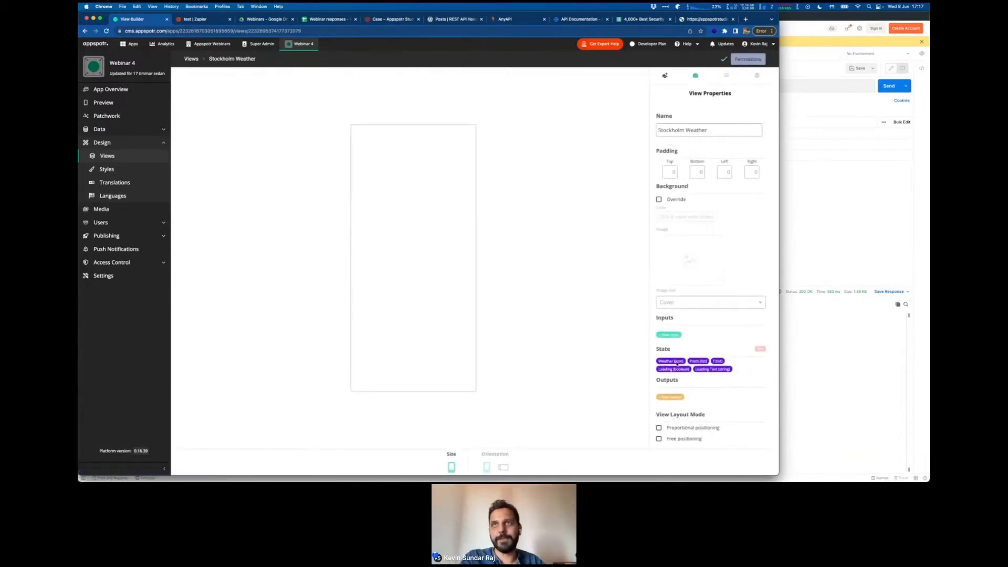
left_click(665, 75)
scroll(694, 270, "down", 5)
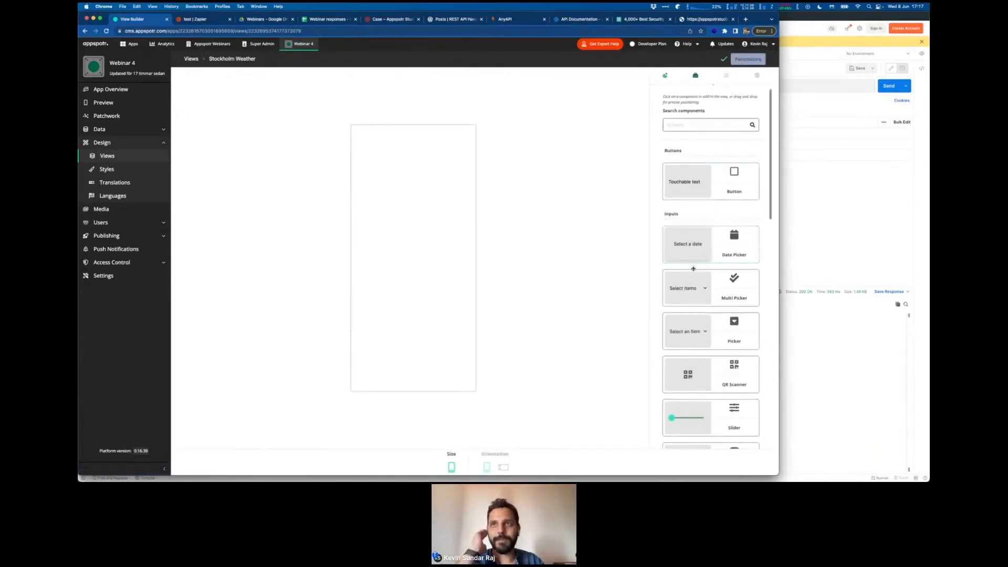
scroll(694, 270, "down", 10)
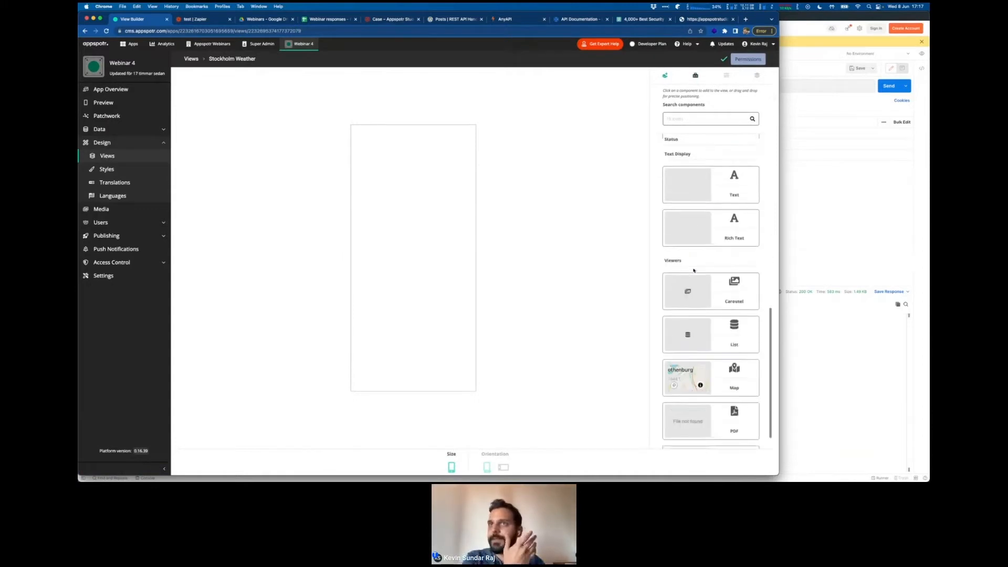
scroll(694, 268, "up", 2)
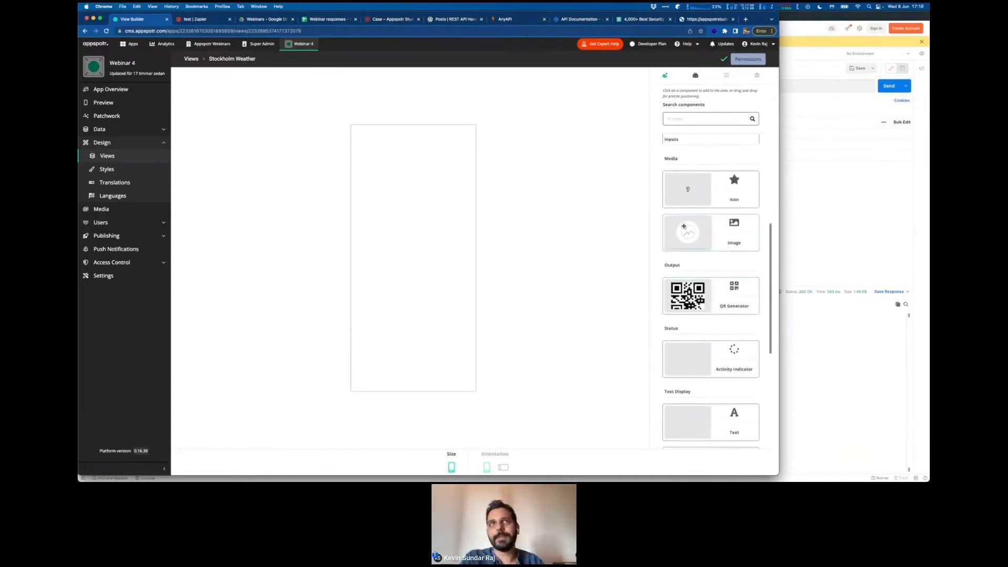
left_click(685, 227)
left_click_drag(474, 164, 474, 204)
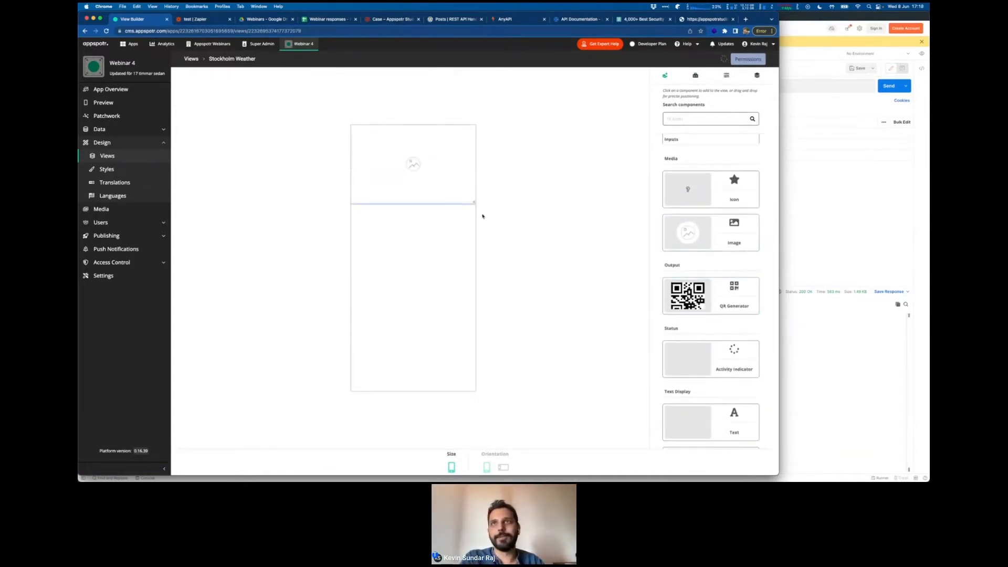
Step: Add three text components stacked directly below the image in the Stockholm Weather view
scroll(678, 251, "up", 3)
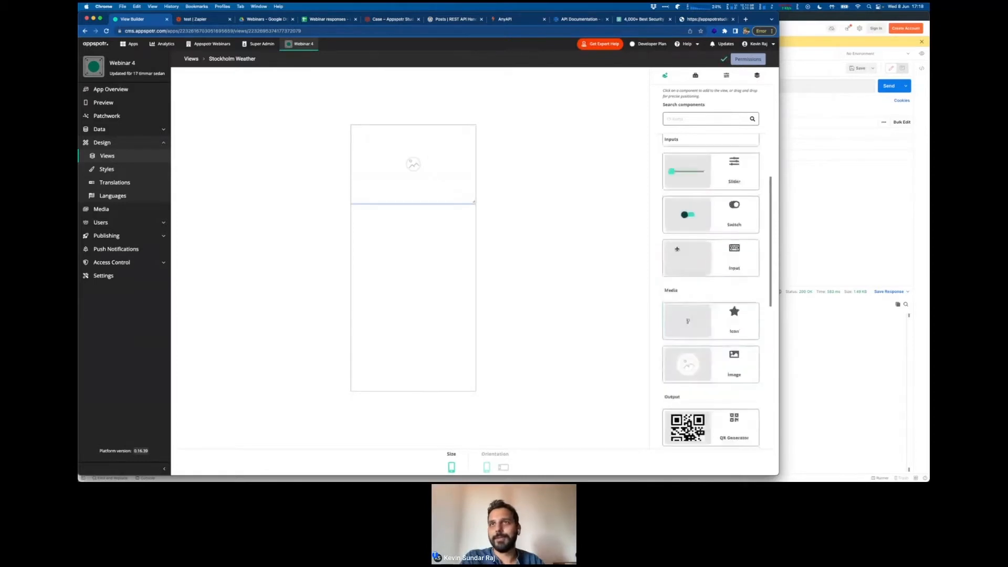
scroll(678, 251, "down", 6)
left_click(698, 273)
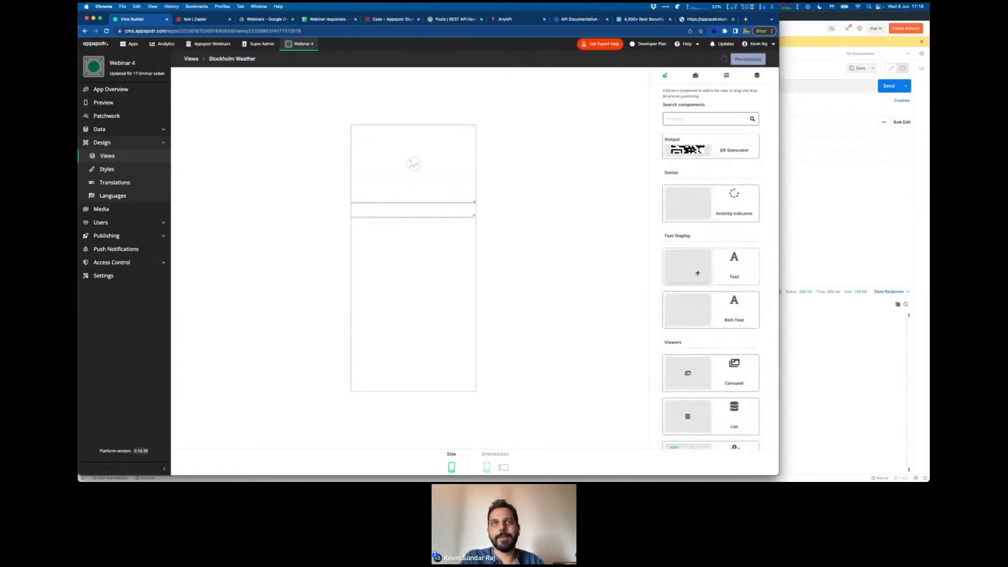
left_click(697, 273)
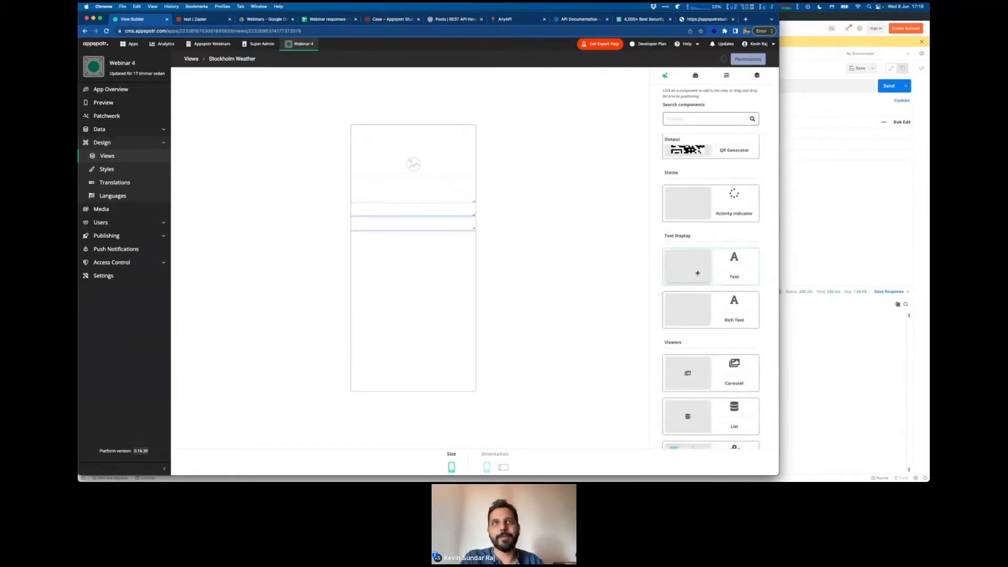
Step: Check the response structure in Postman and start the first text component's value in Chrome with ${state:weather.request
left_click(427, 211)
left_click(726, 76)
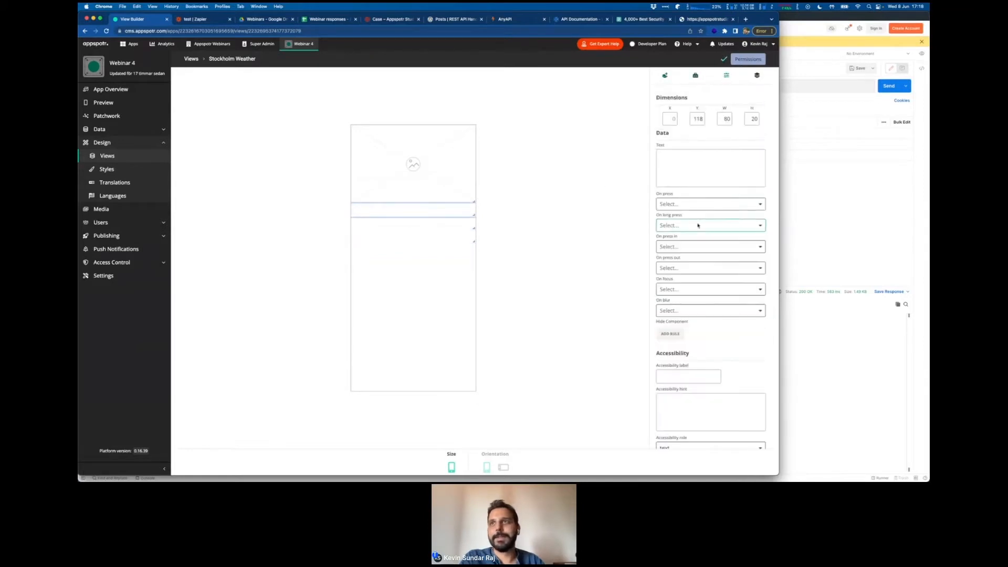
left_click(801, 226)
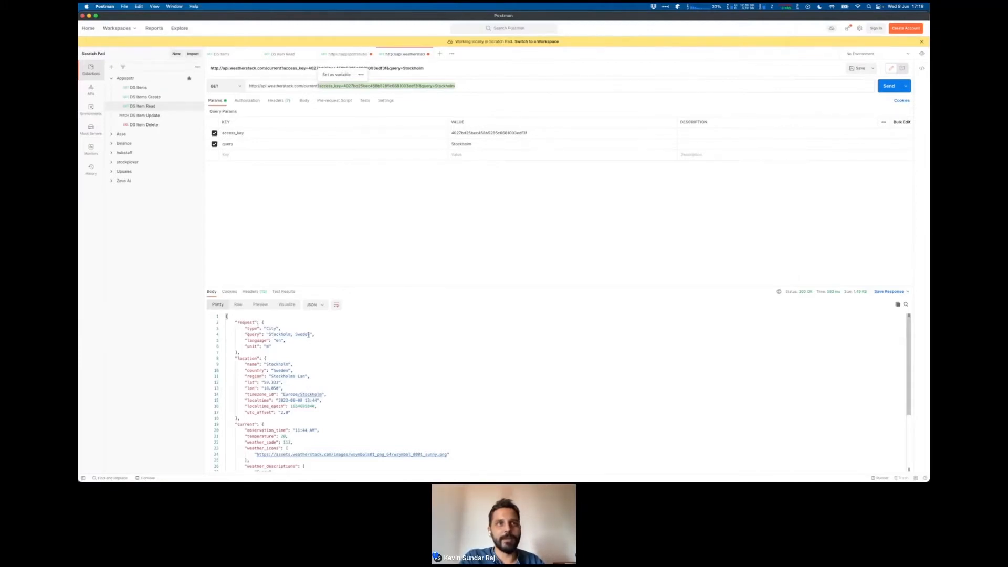
key("ctrl+Up")
left_click(322, 310)
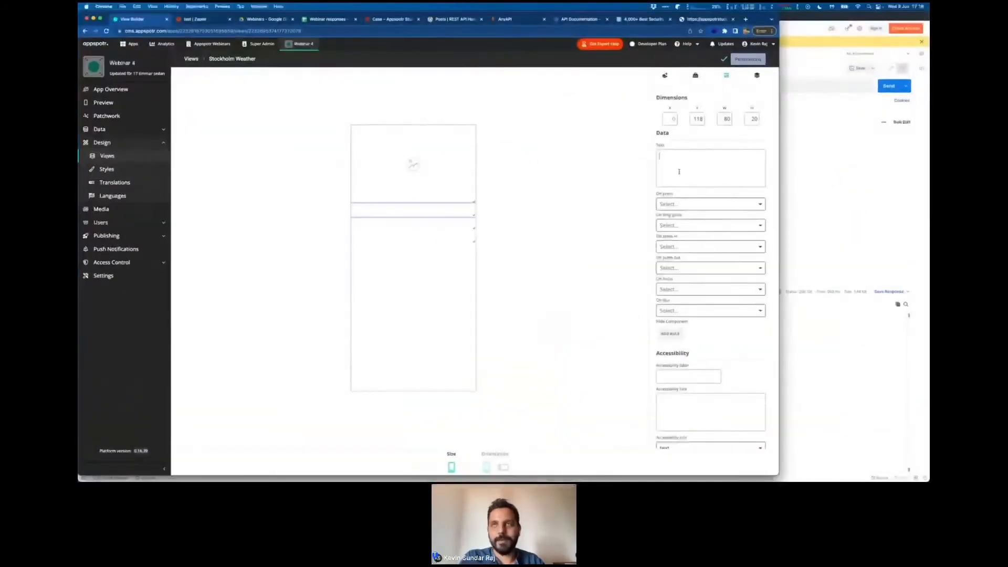
type("${")
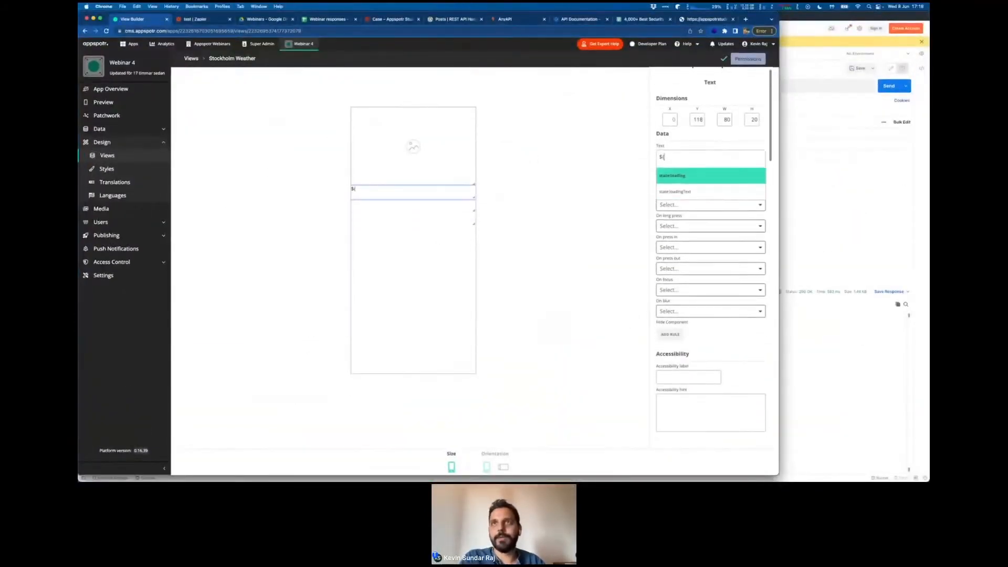
key("Up")
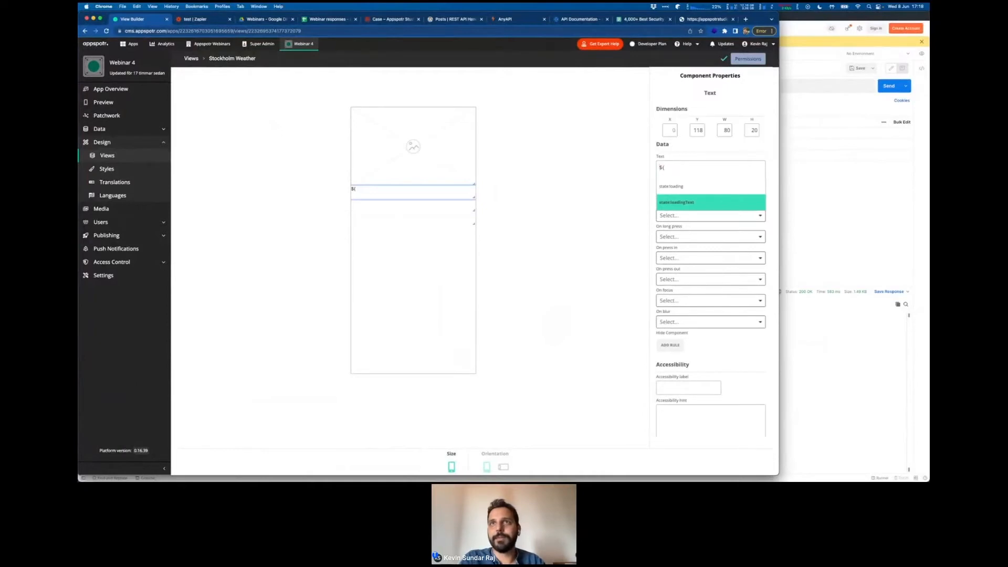
type("state")
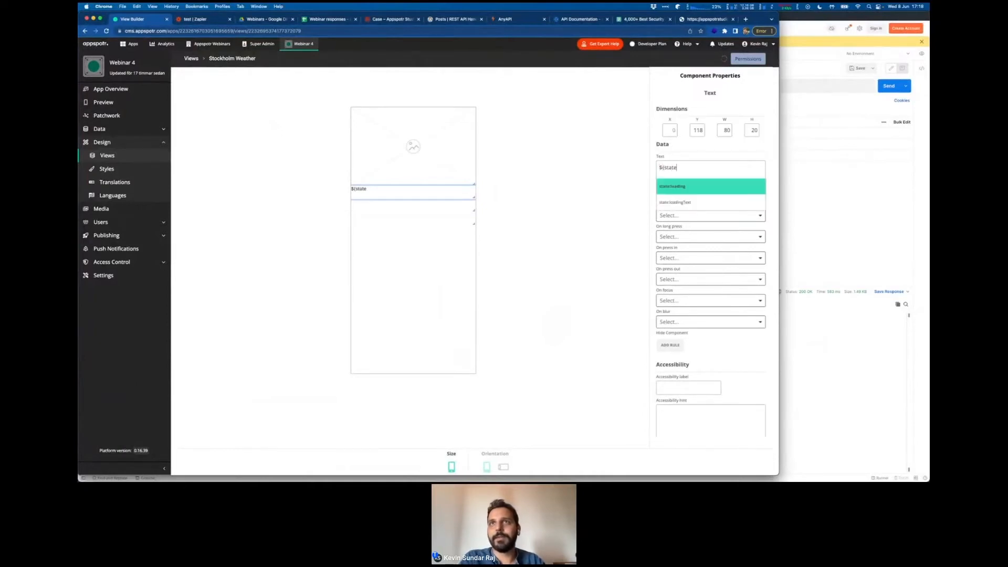
type(":weather")
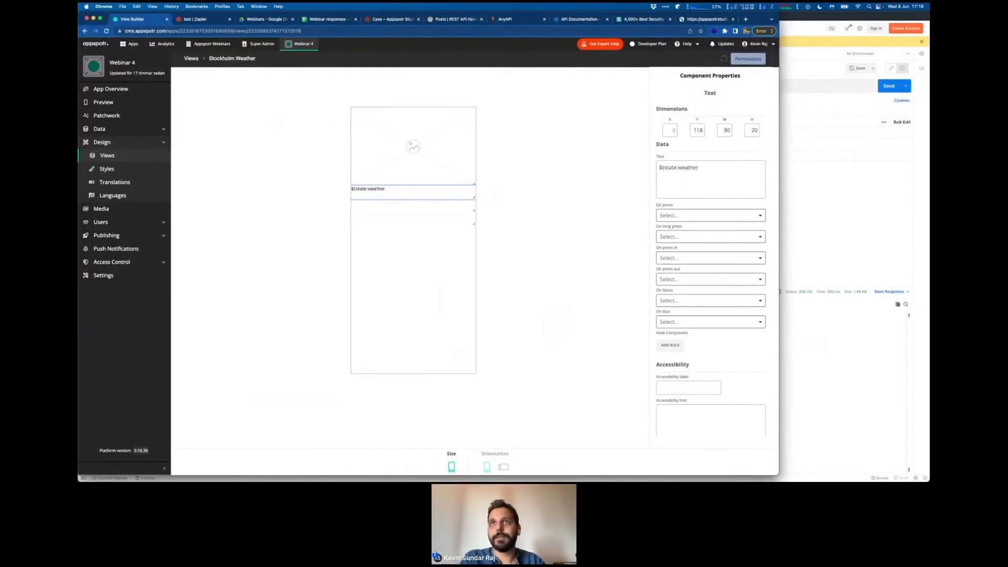
type(".request")
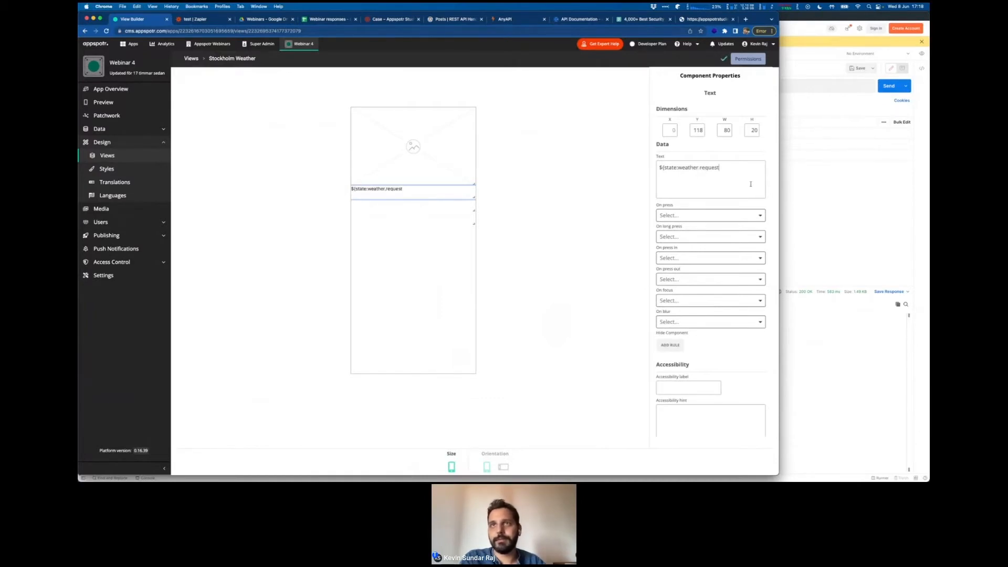
Step: Look up the query key in Postman and complete the first text's expression in Chrome as ${state:weather.request.query}
key("super+Tab")
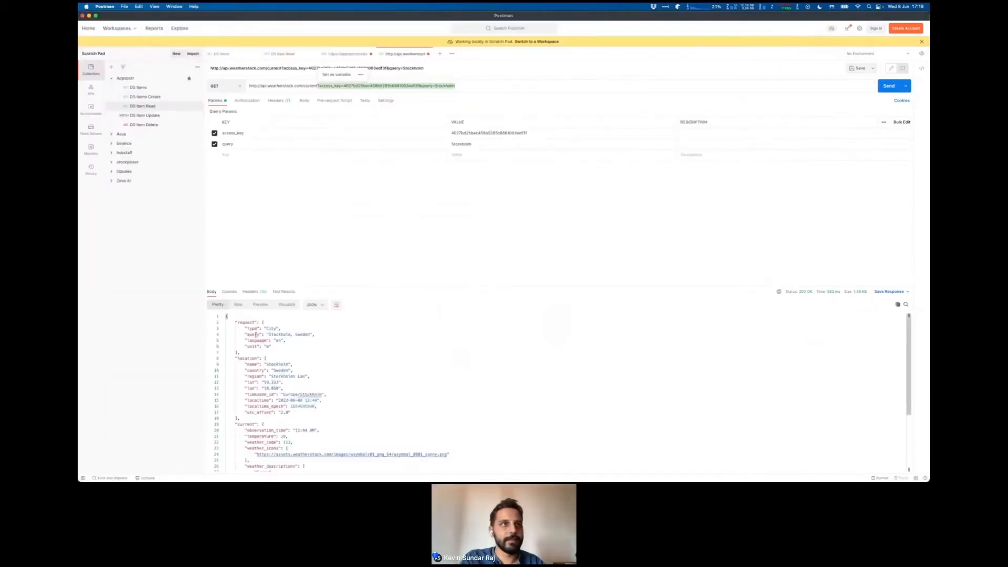
key("ctrl+Up")
left_click(322, 234)
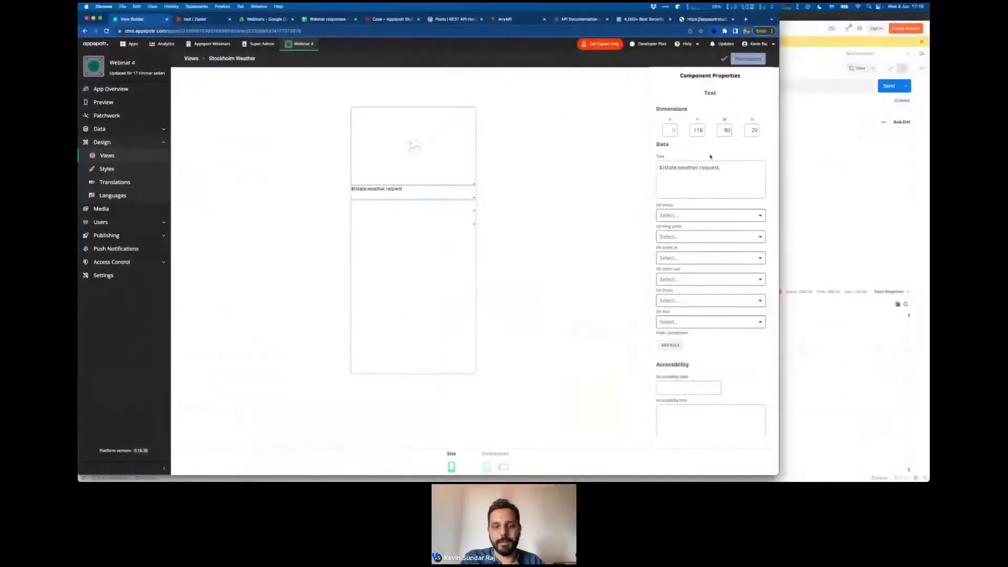
type(".query{")
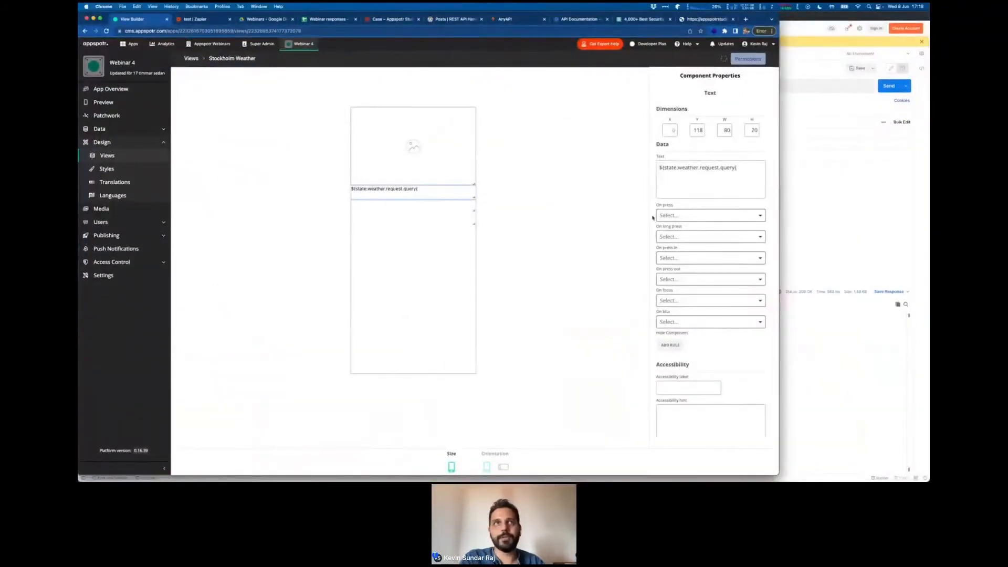
key("BackSpace")
type("}")
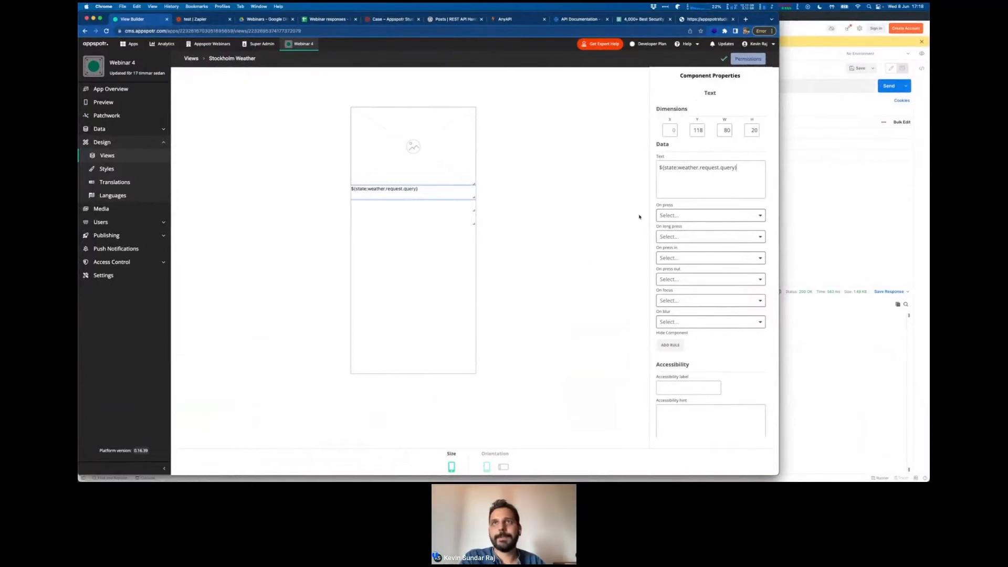
Step: Reopen the Stockholm Weather view from the views list and review its states and the first text component's expression
left_click(385, 209)
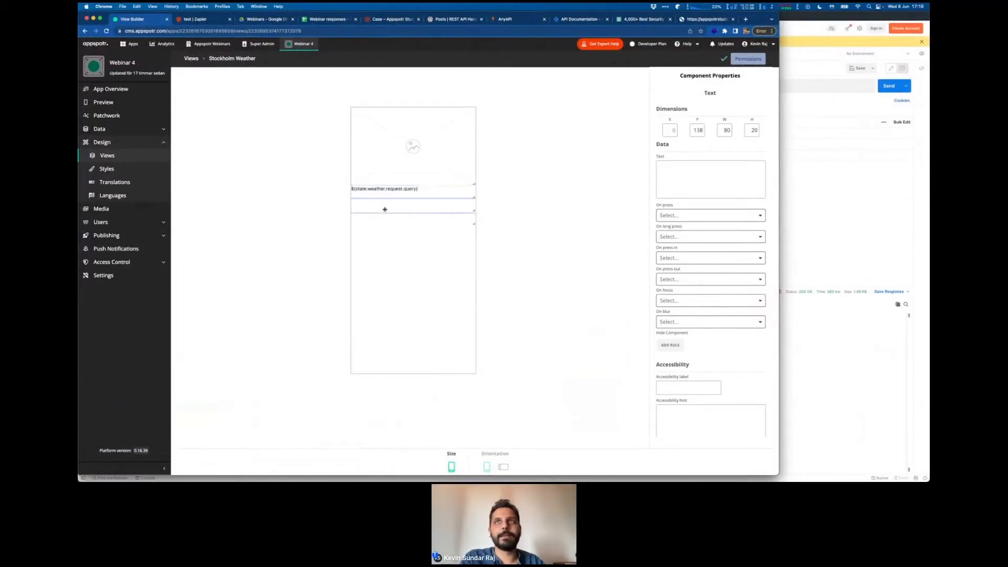
left_click(191, 59)
left_click(228, 140)
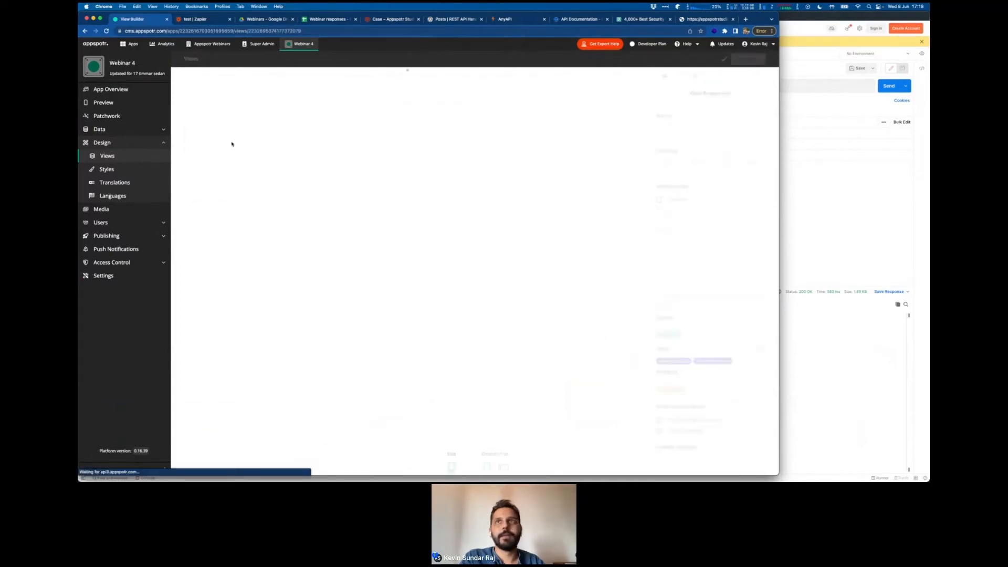
scroll(697, 309, "down", 1)
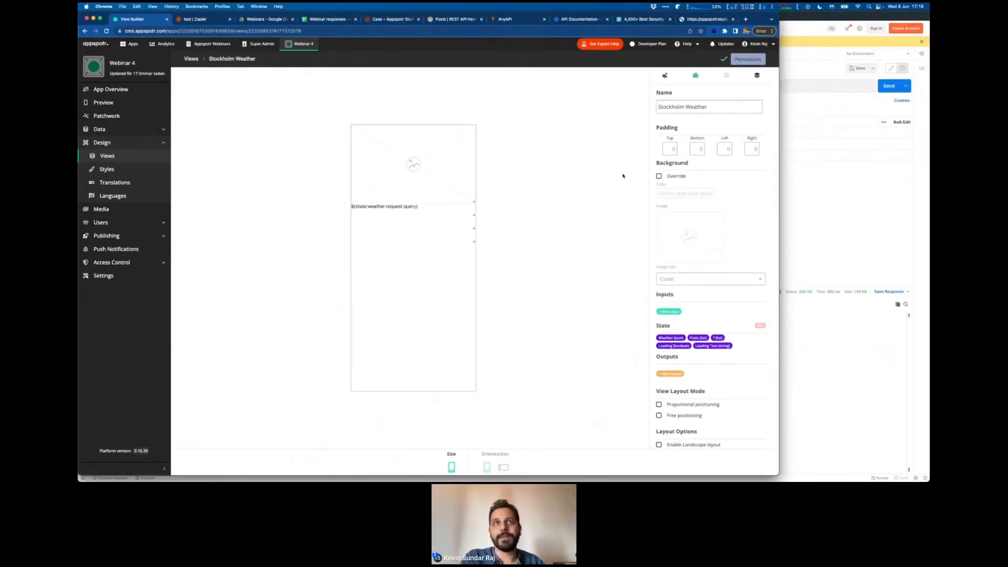
left_click(408, 211)
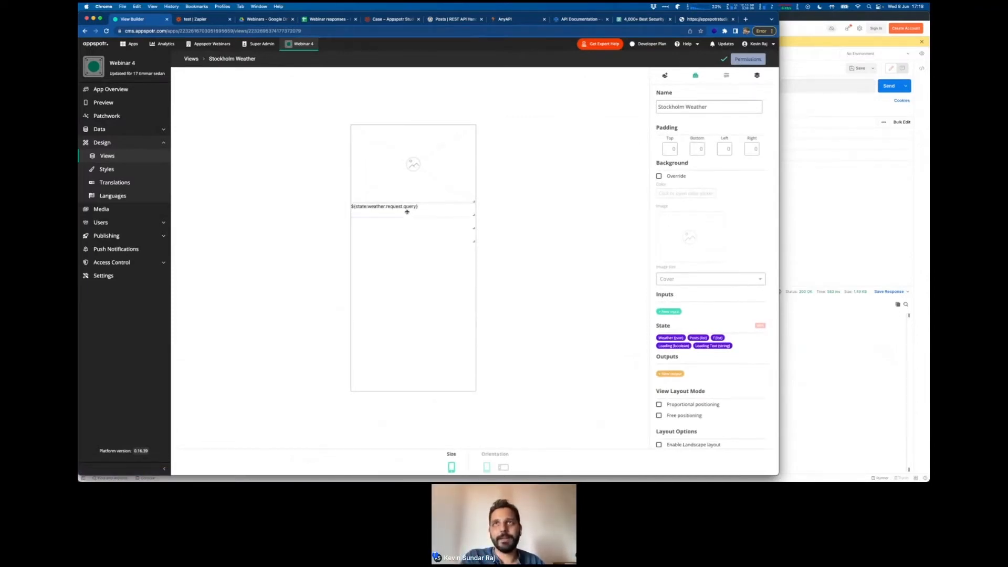
left_click(726, 75)
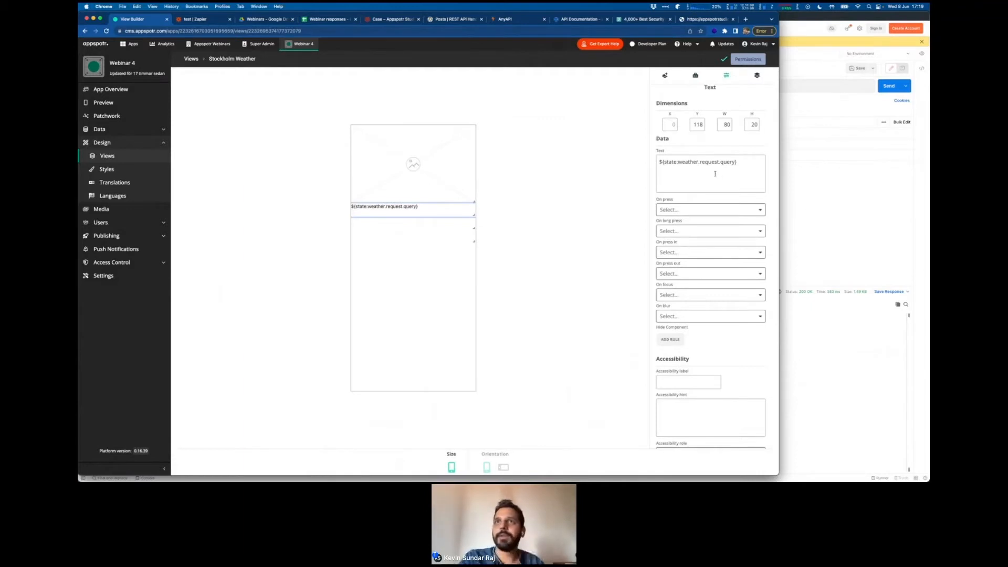
double_click(708, 163)
left_click(730, 164)
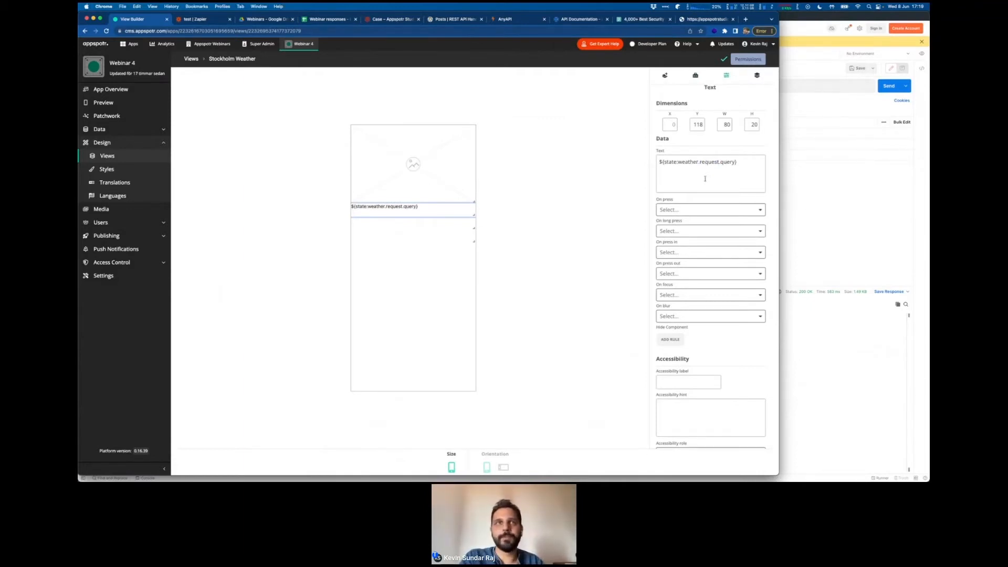
Step: Override the first text component's styling with a bold text weight and the Montserrat font
scroll(691, 327, "down", 10)
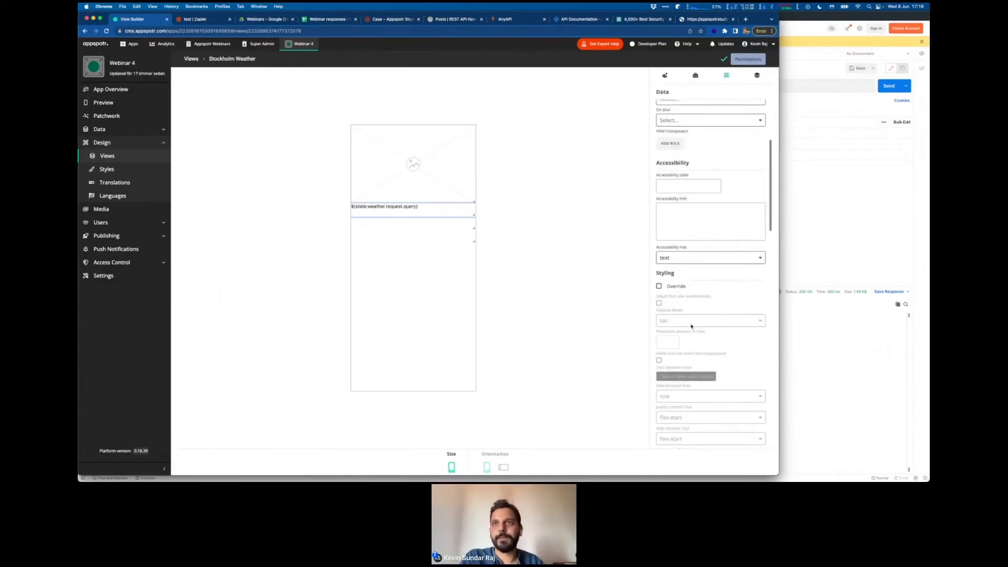
left_click(659, 181)
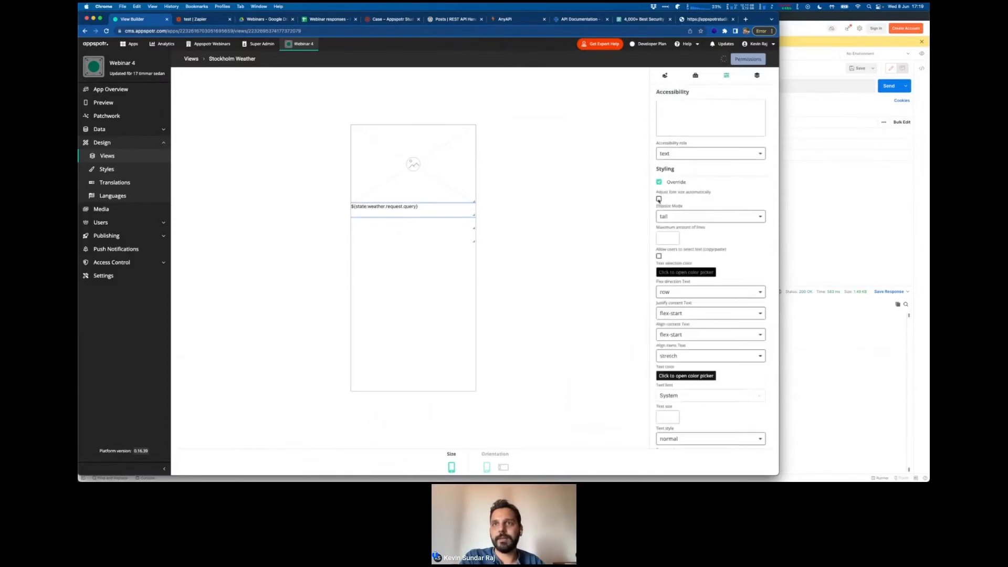
scroll(662, 221, "down", 5)
left_click(669, 294)
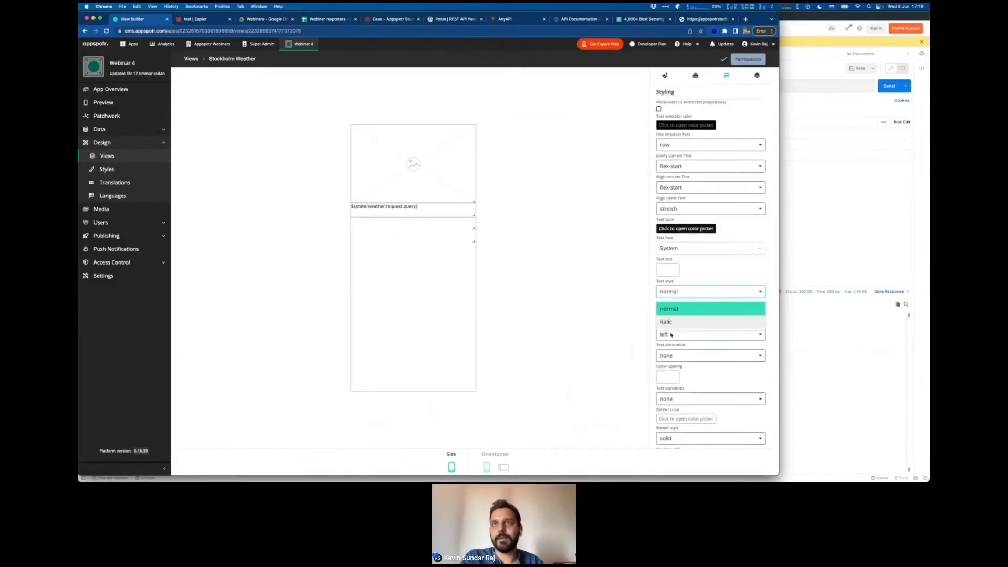
left_click(672, 335)
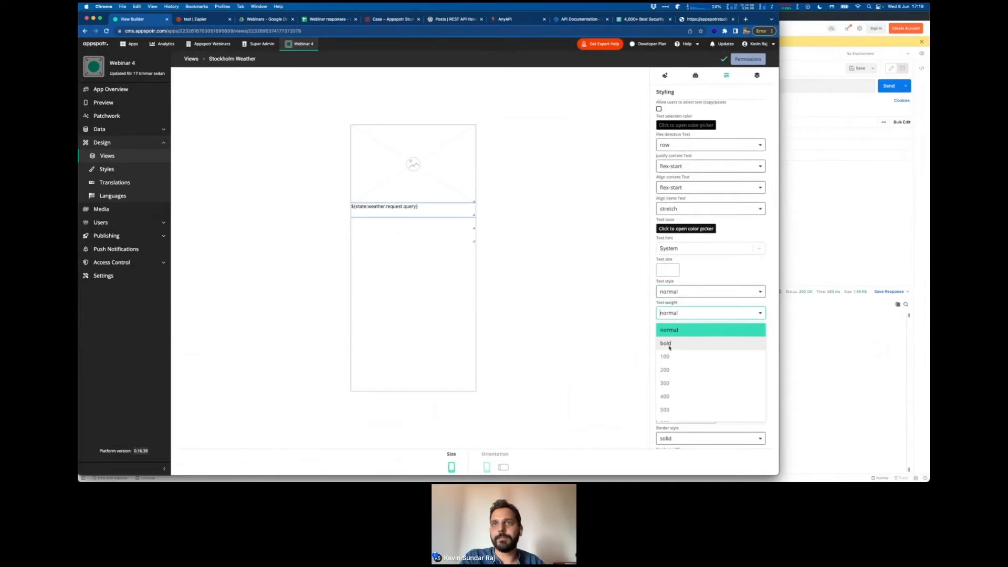
left_click(668, 349)
left_click(670, 249)
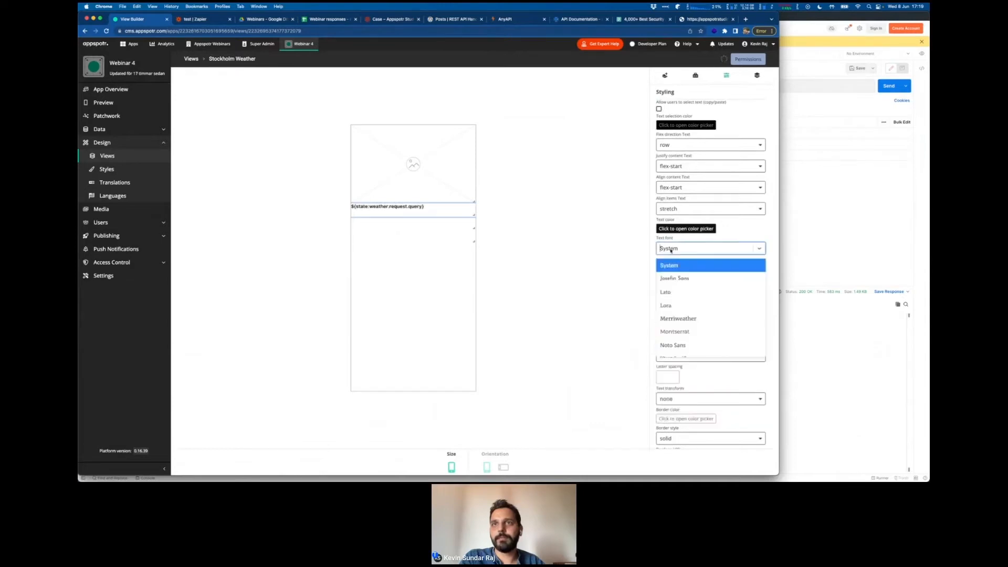
left_click(672, 332)
Step: Select the empty second text component, look up the current temperature key in the Postman response, and return to Chrome
left_click(386, 221)
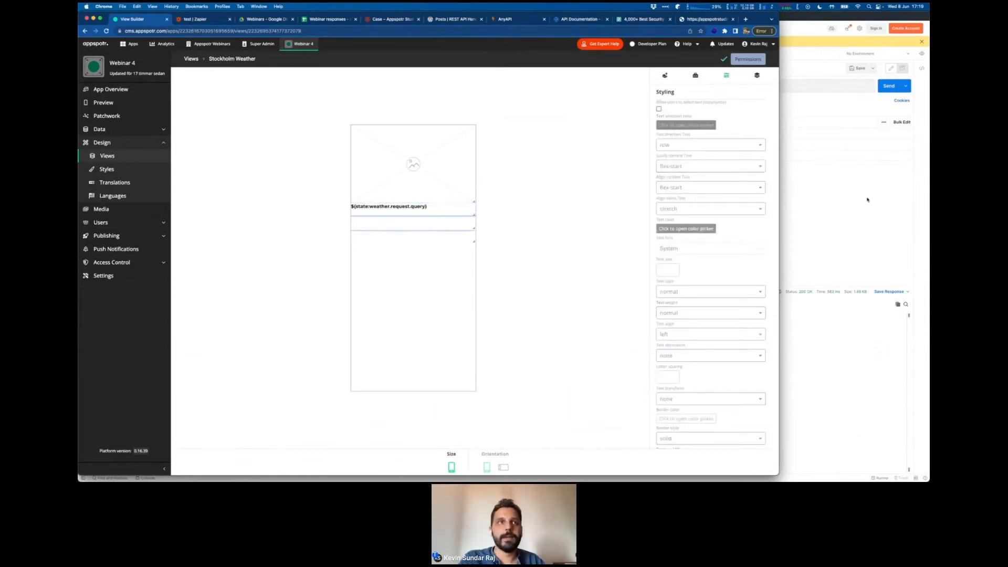
left_click(868, 198)
scroll(475, 404, "down", 4)
scroll(475, 405, "up", 3)
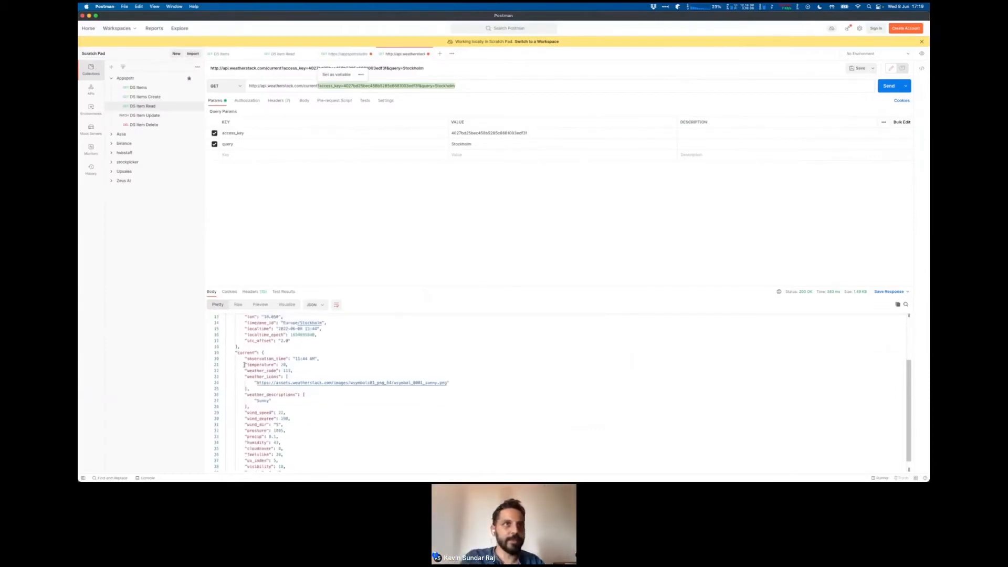
scroll(256, 367, "up", 2)
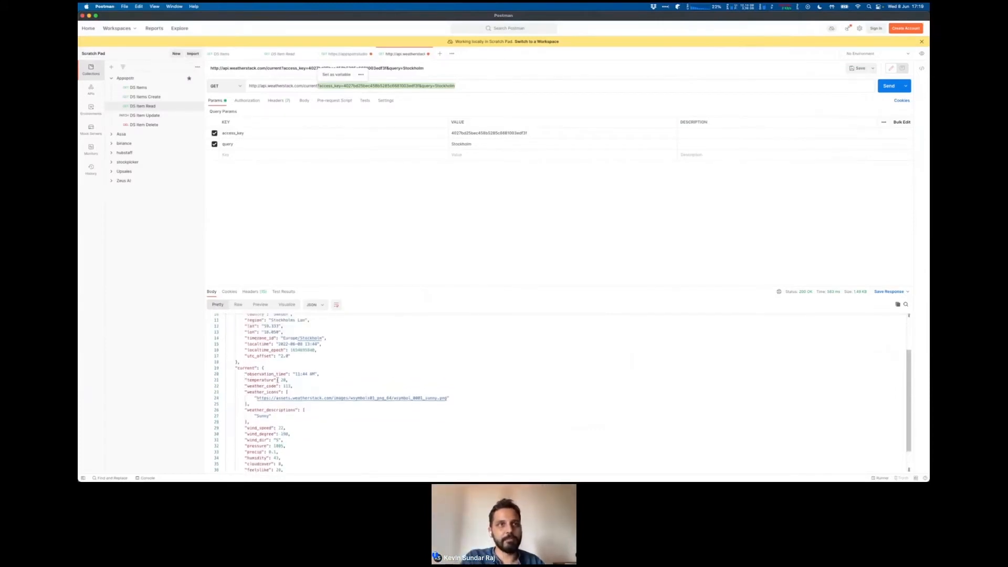
key("ctrl+Up")
left_click(271, 367)
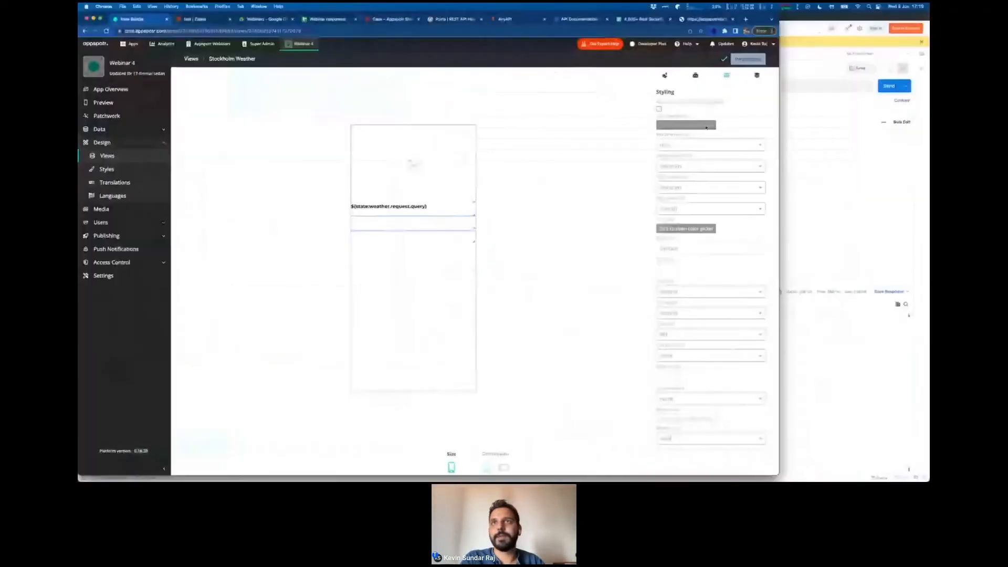
Step: Set the second text component's value to ${state:weather.current.temperature}°c
left_click(699, 189)
type("${")
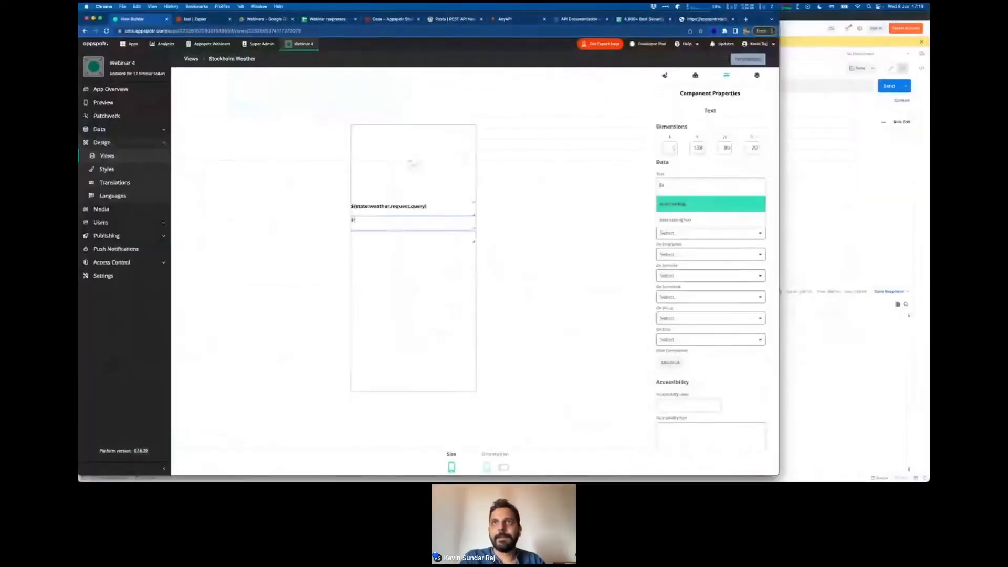
type("state:weather")
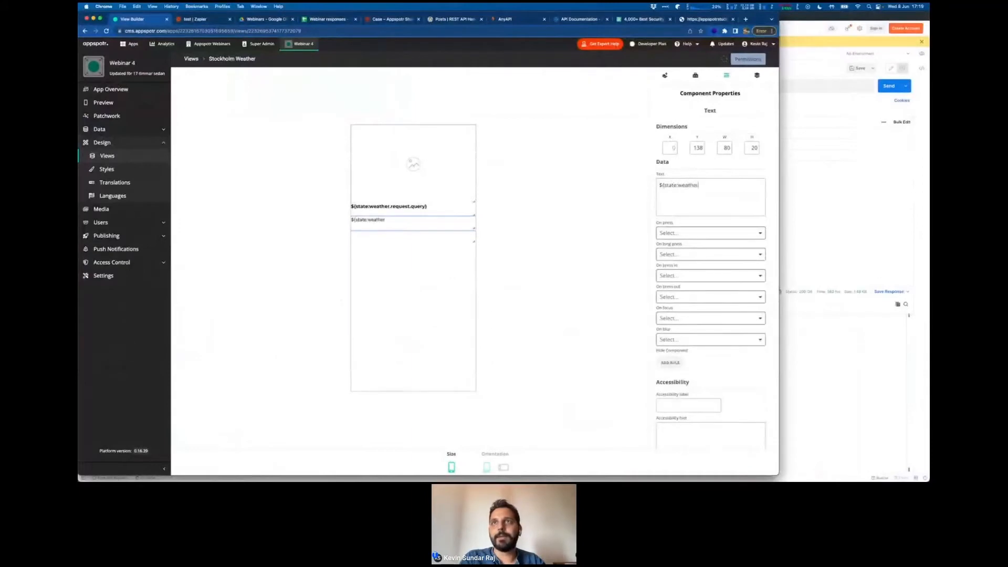
type(".current.tem")
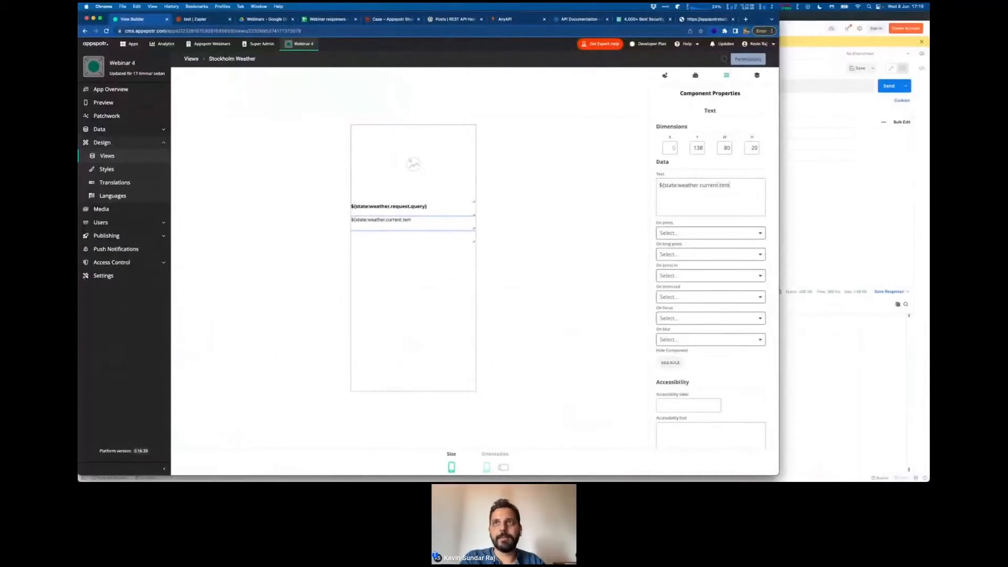
type("perature")
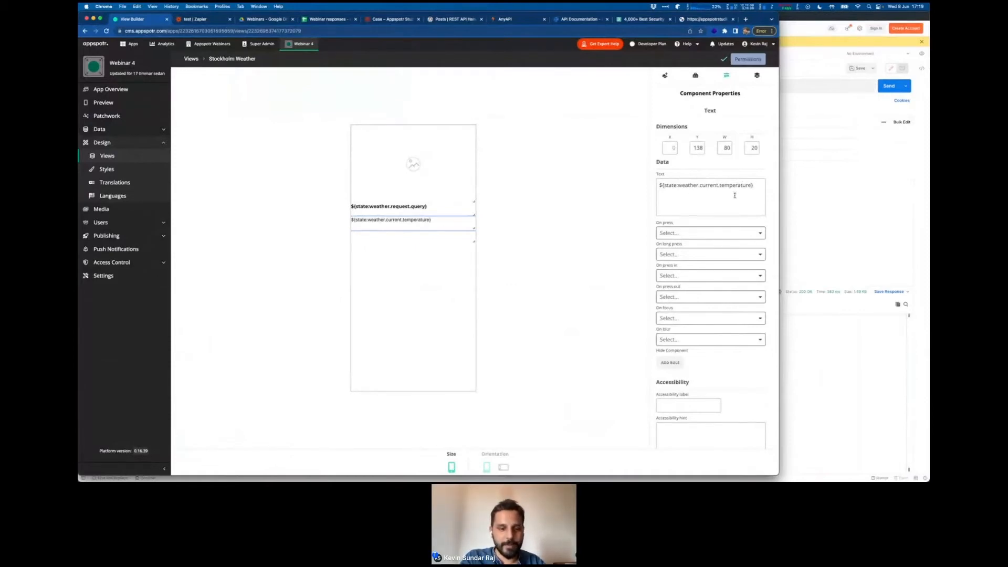
type("°c")
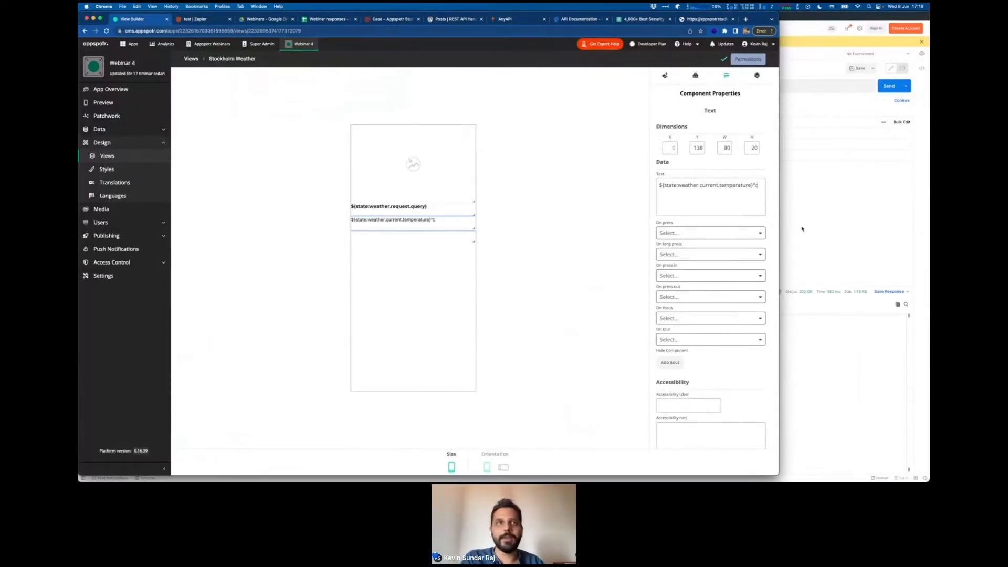
Step: Review the location and current sections of the response in Postman, and highlight the second text's °c suffix in Chrome
left_click(787, 222)
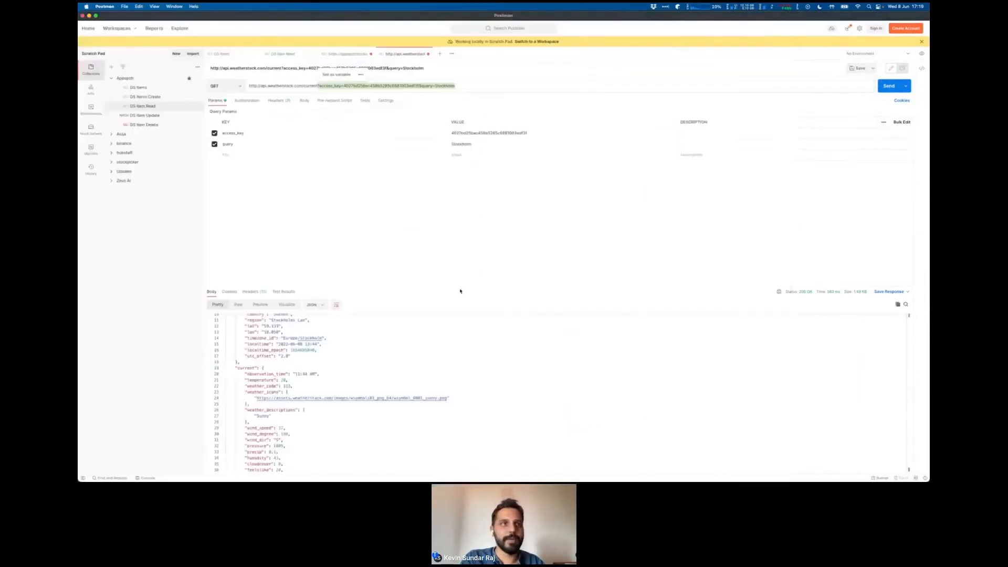
scroll(279, 397, "up", 5)
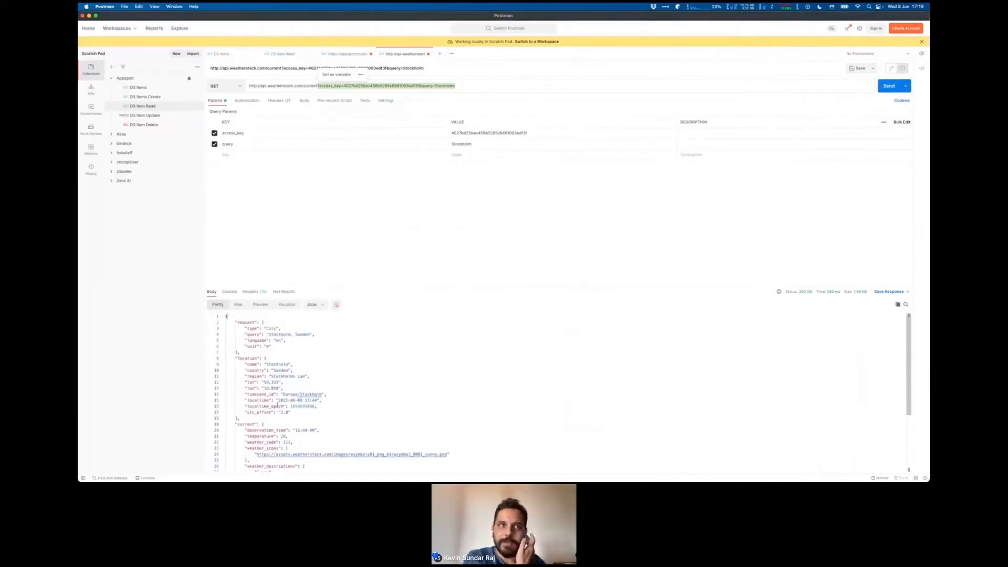
scroll(278, 405, "down", 5)
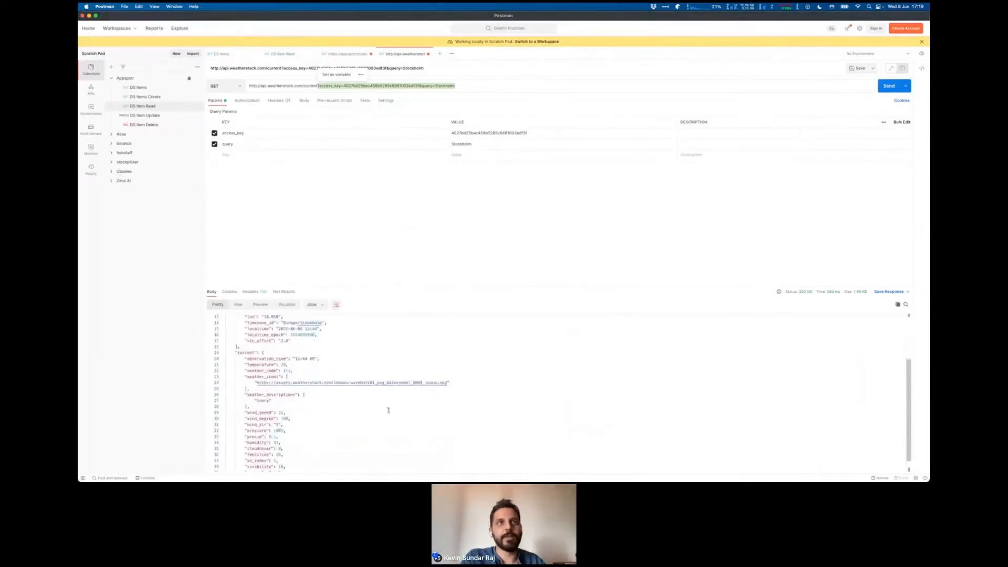
key("ctrl+Up")
left_click(360, 275)
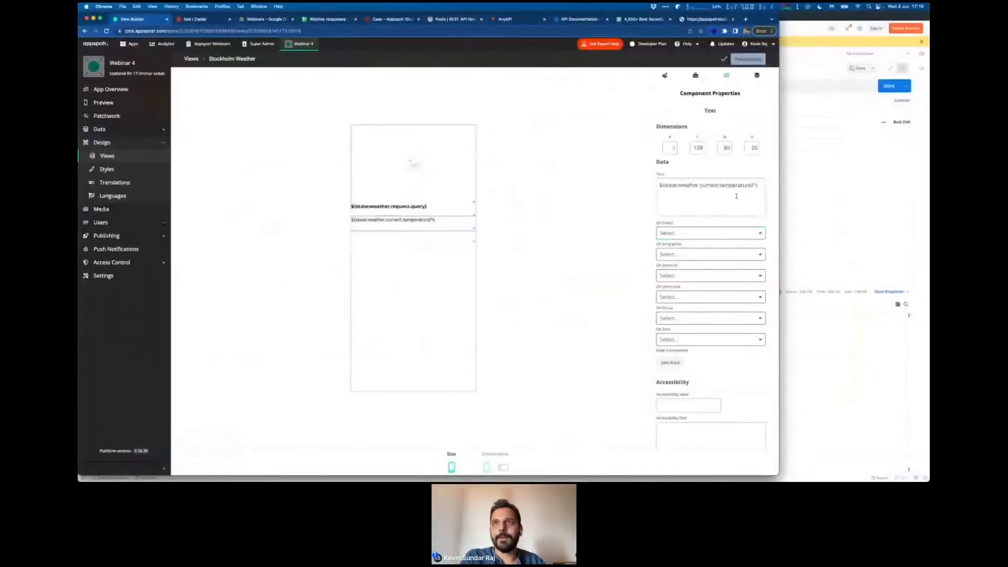
left_click_drag(754, 187, 762, 188)
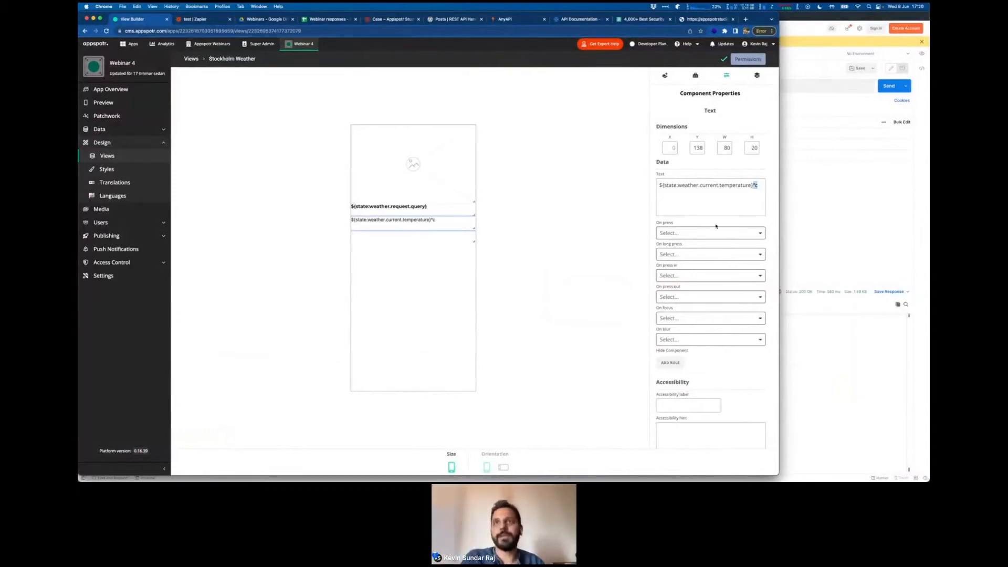
scroll(716, 226, "down", 2)
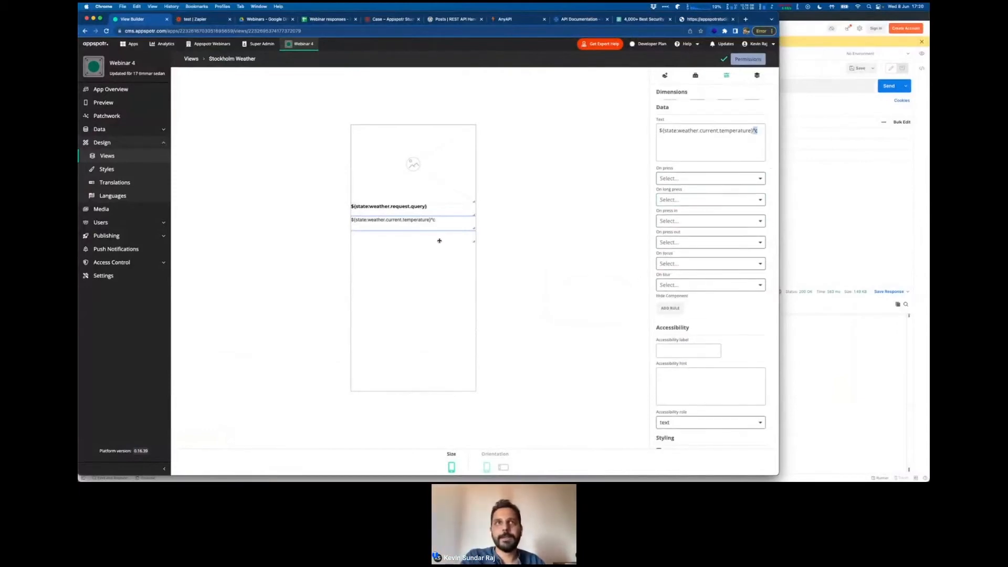
Step: Copy the observation_time key from the current section of the Postman response and return to Chrome
key("super+Tab")
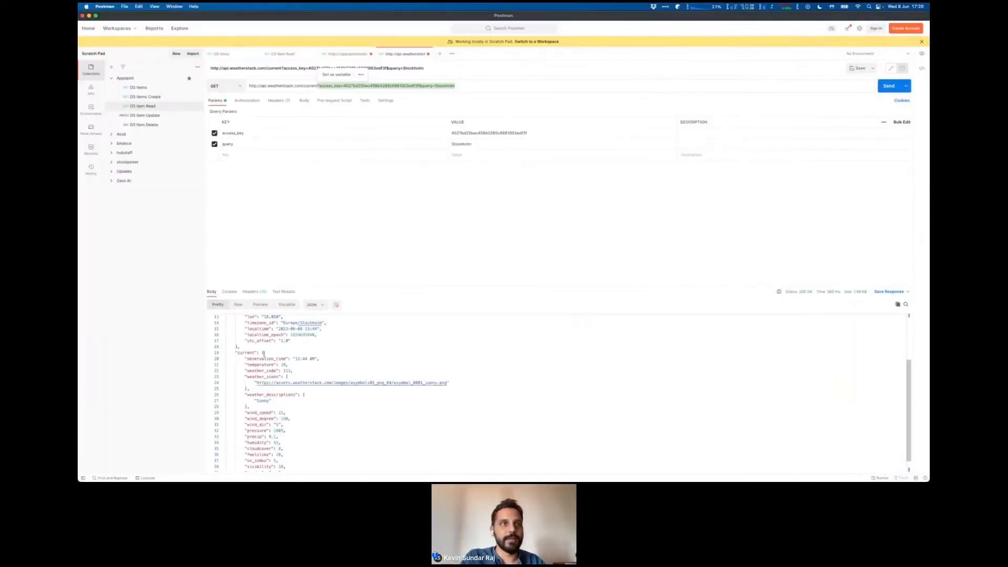
scroll(298, 360, "up", 1)
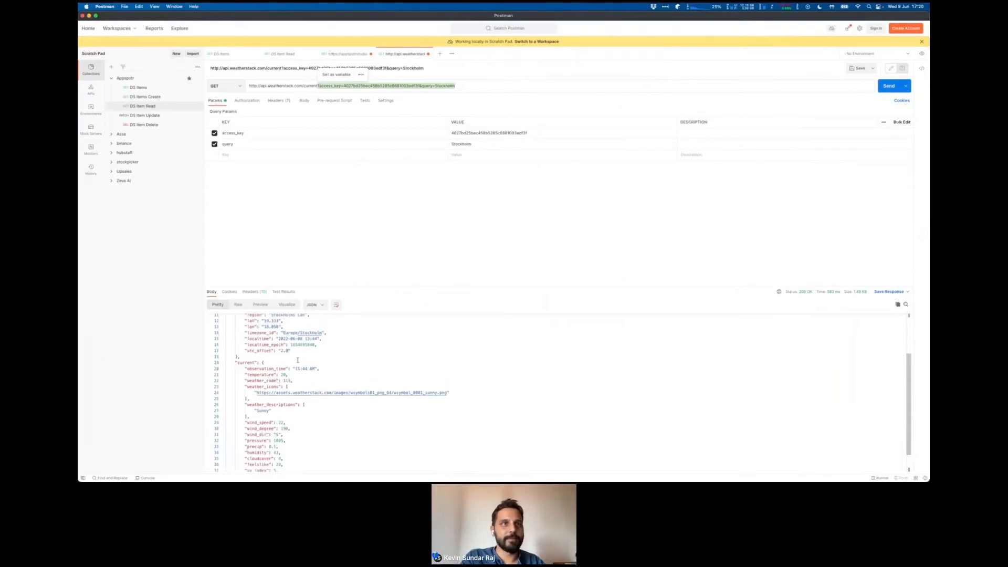
double_click(267, 370)
key("super+c")
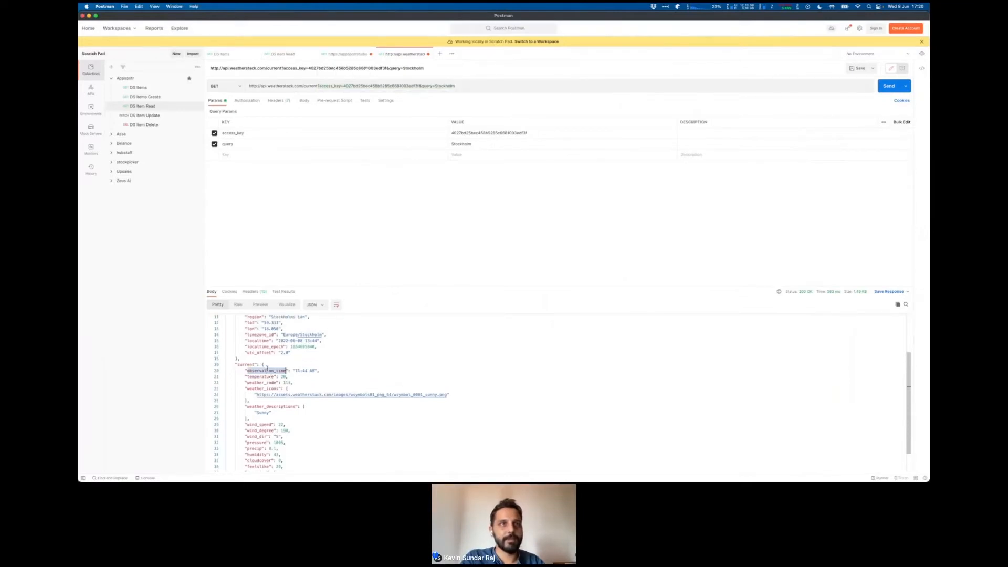
key("ctrl+Up")
left_click(270, 304)
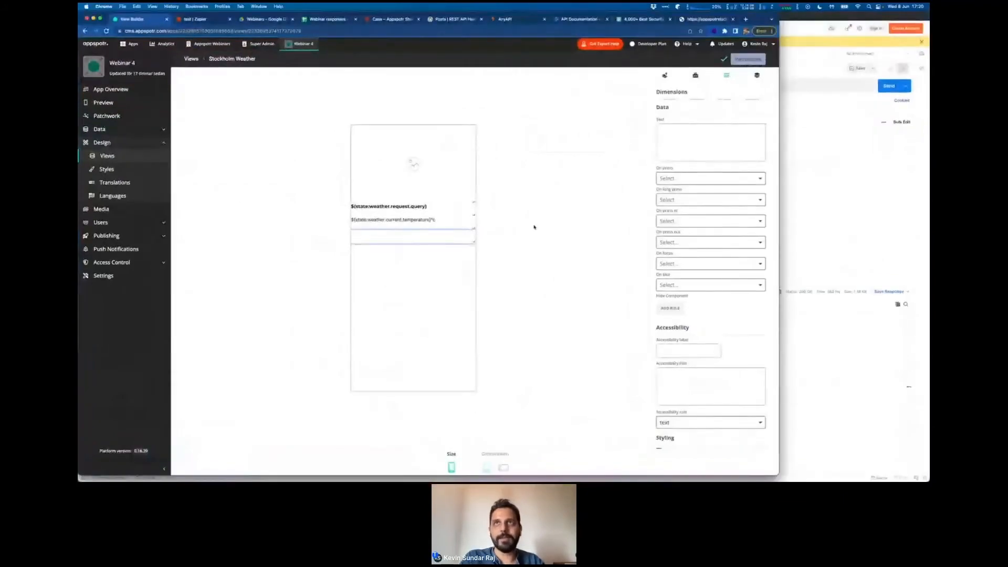
Step: Set the third text component's value to ${state:weather.current.observation_time}
left_click(670, 134)
type("${state:we")
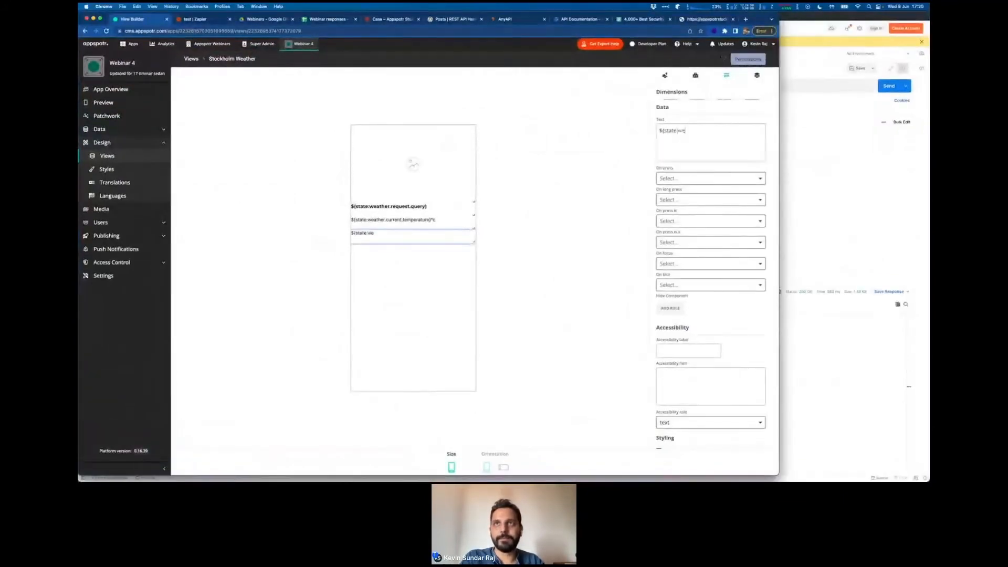
type("ather.")
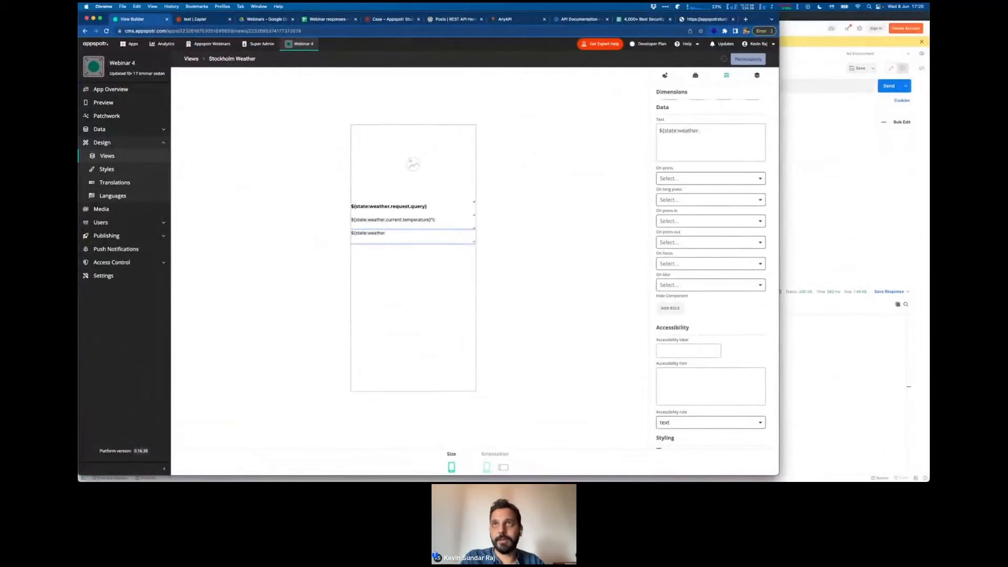
type("current")
type(".")
key("super+v")
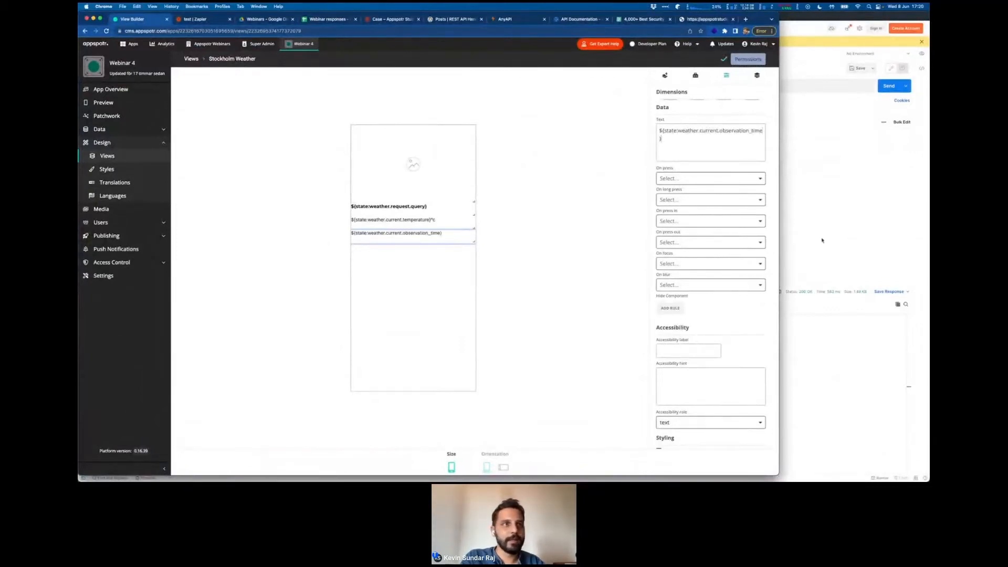
Step: Glance at the Postman response, and start the image component's custom value in Chrome with ${state:weather
key("super+Tab")
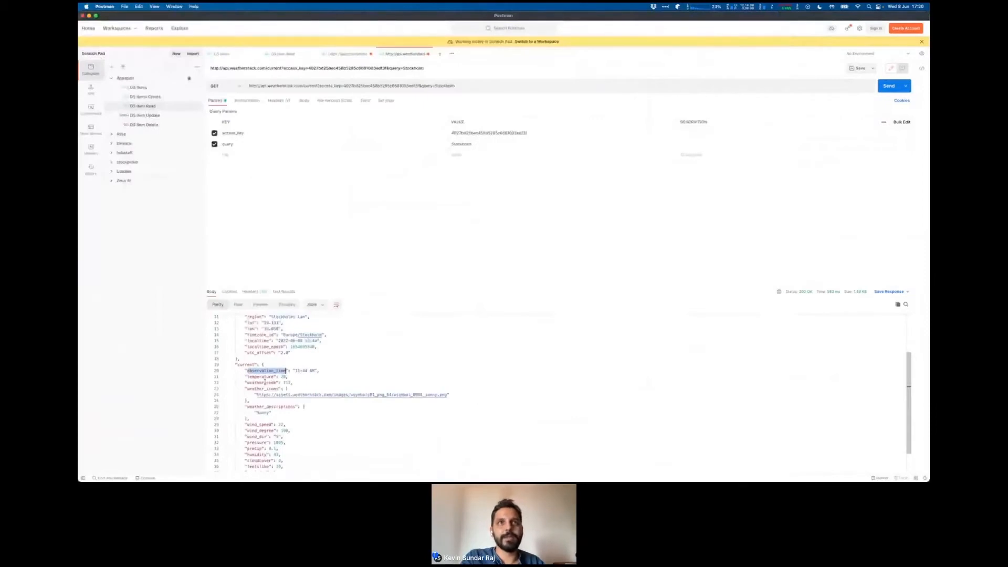
key("ctrl+Up")
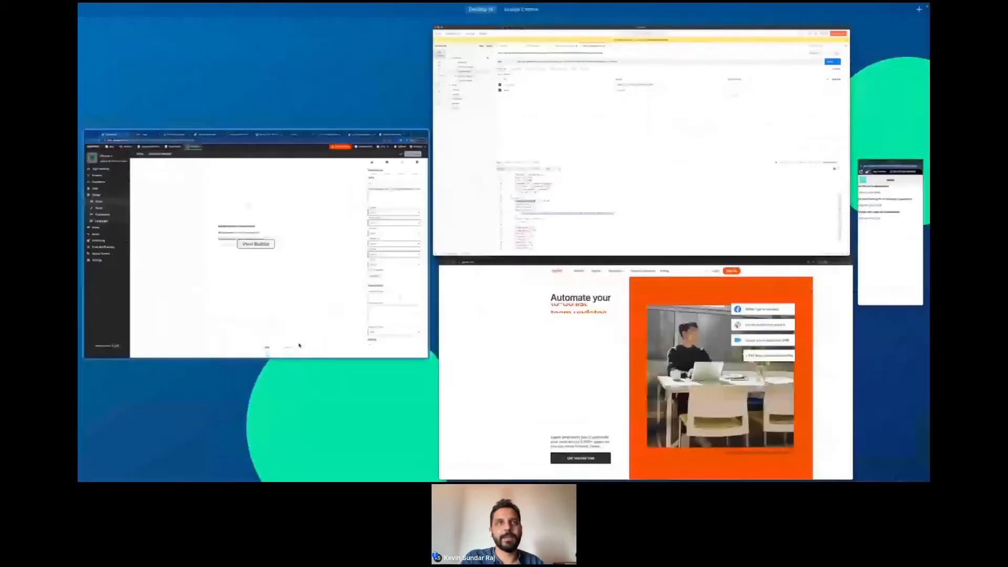
left_click(299, 345)
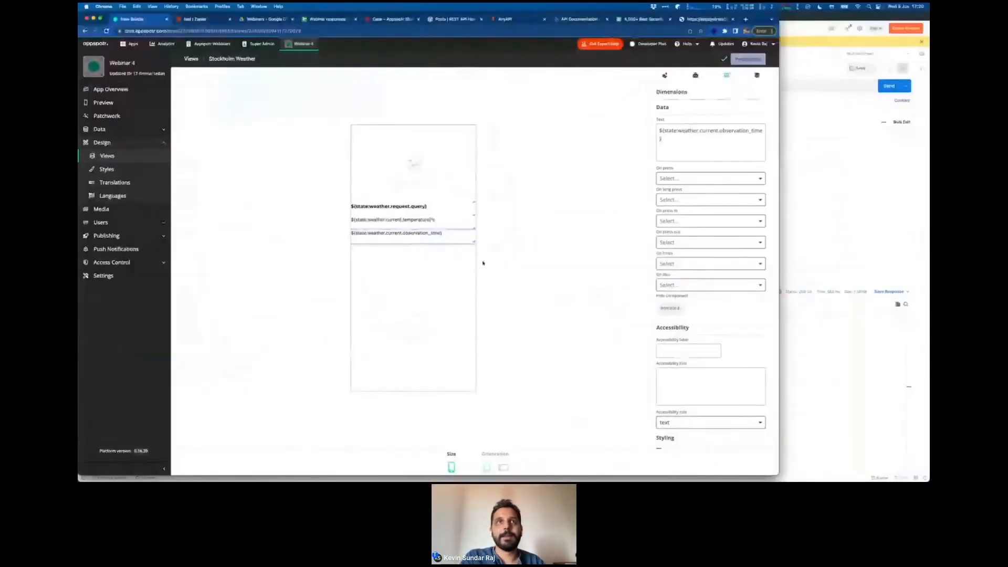
left_click(445, 154)
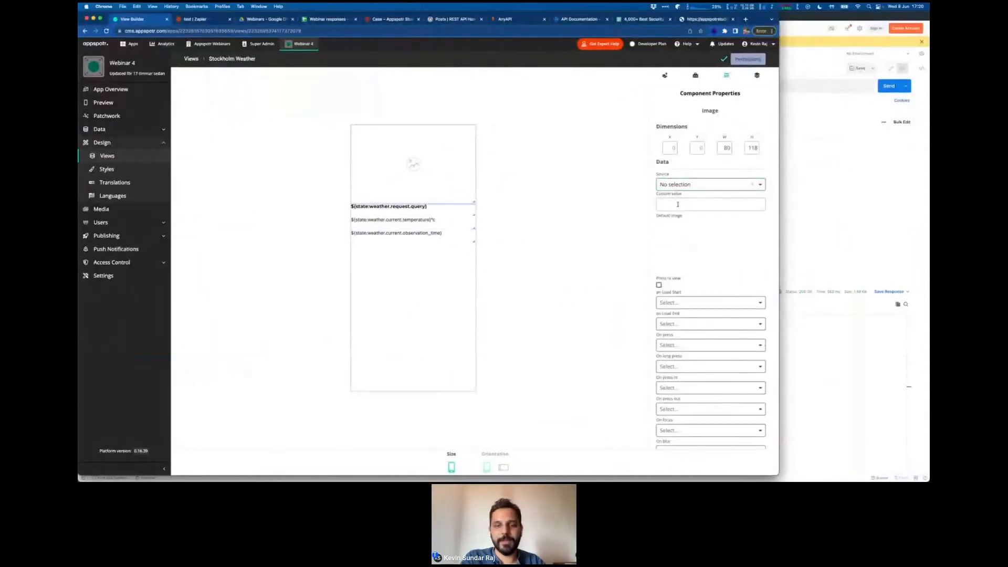
type("${")
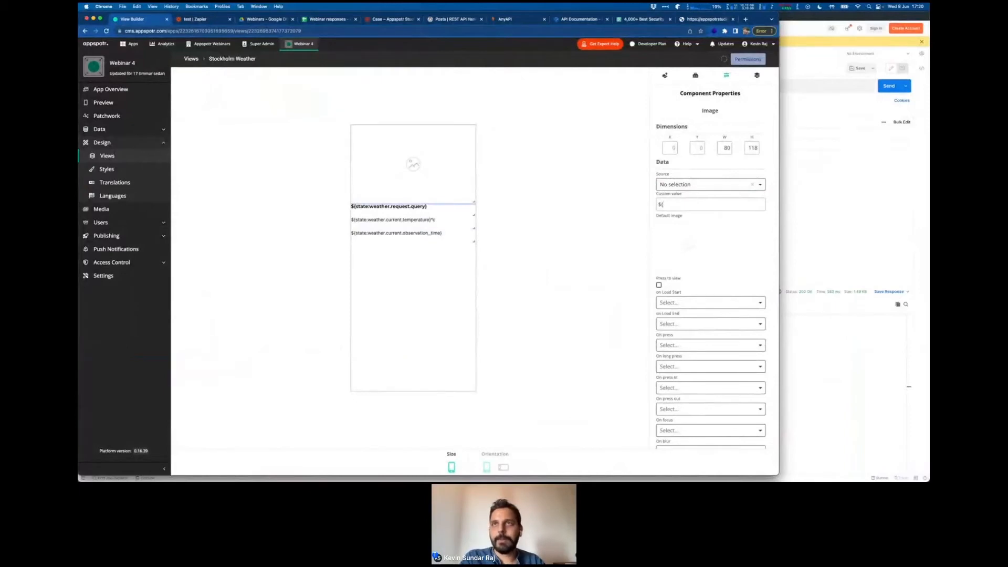
type("state:weather.")
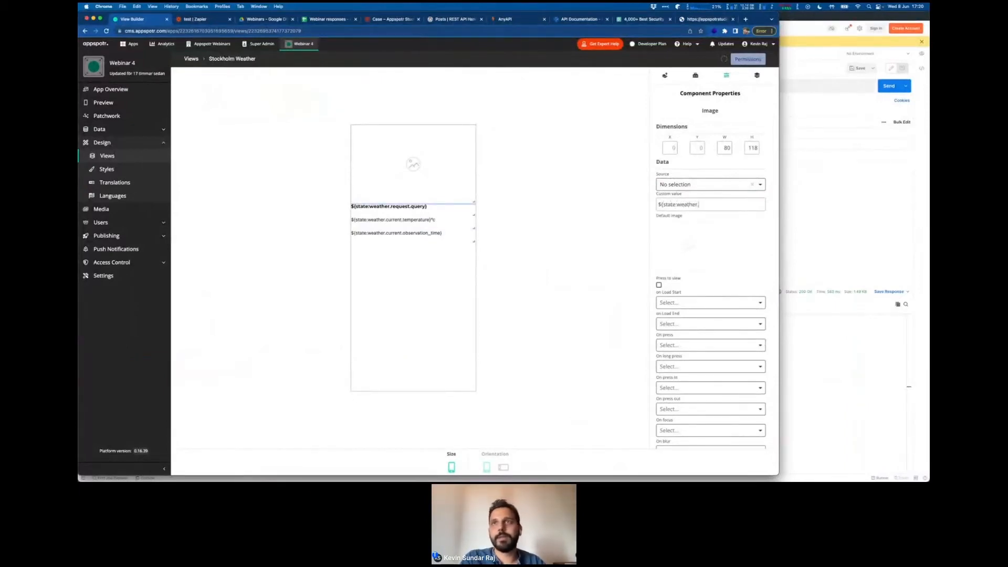
Step: Copy the weather_icons key from Postman and extend the image's custom value in Chrome with current.weather_icons
left_click(861, 227)
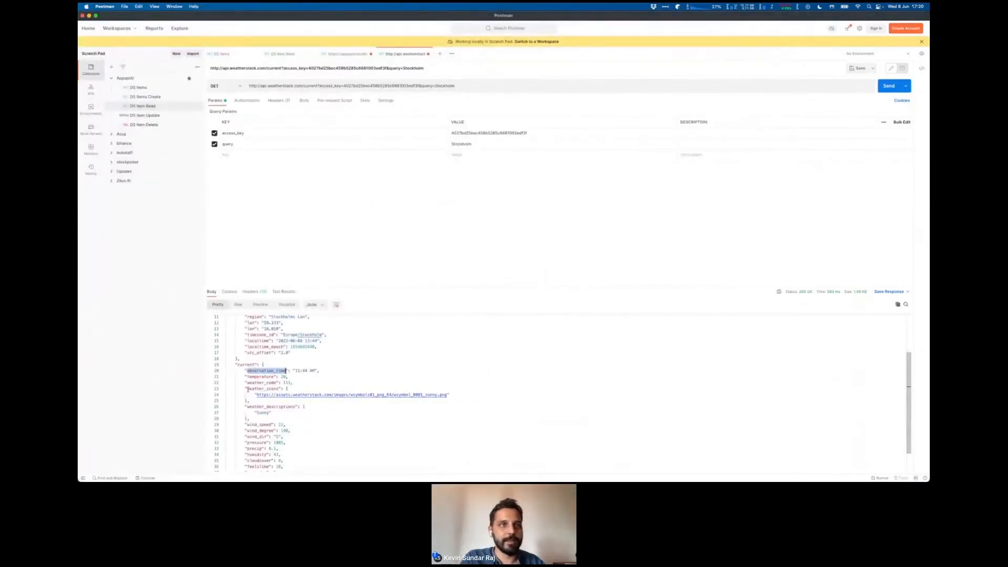
left_click_drag(247, 389, 279, 389)
key("super+c")
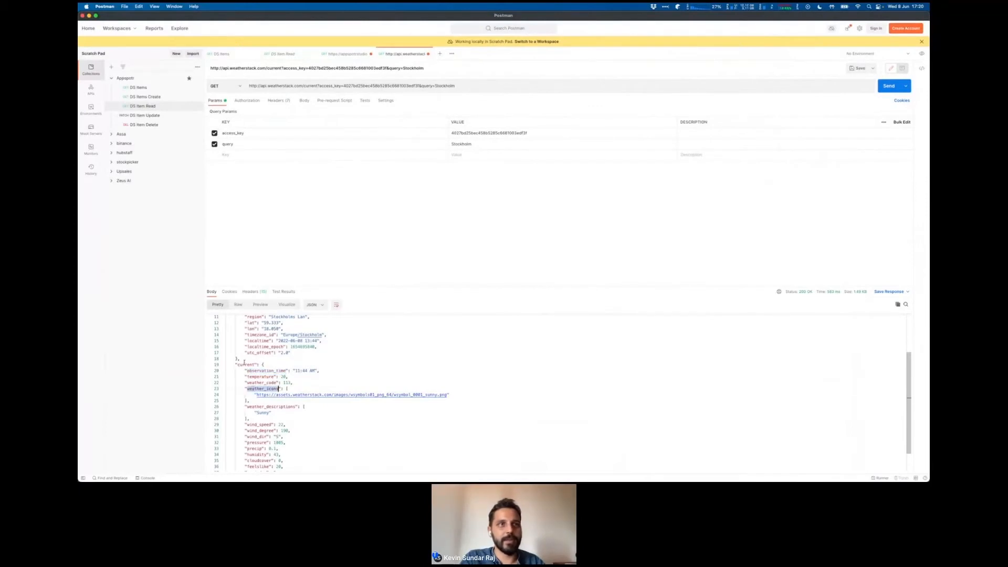
key("ctrl+Up")
left_click(295, 243)
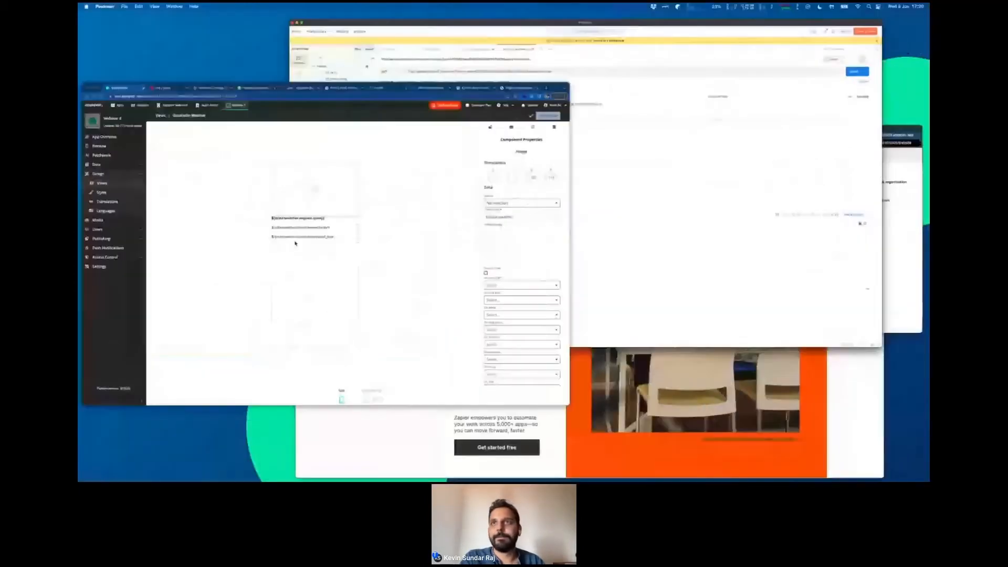
type("current.")
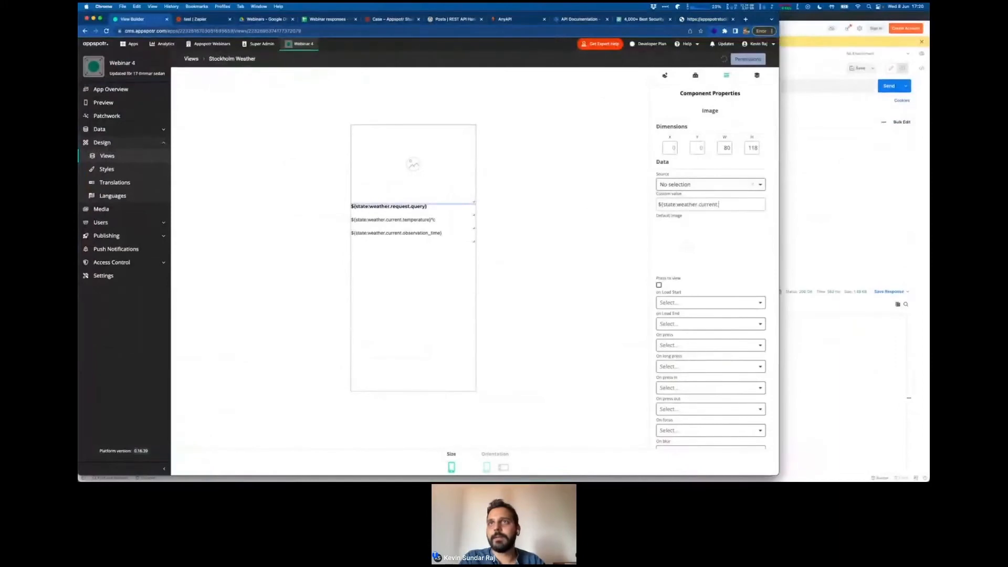
key("super+v")
Step: Examine in Postman how the icon URL is enclosed in the array under weather_icons
key("super+Tab")
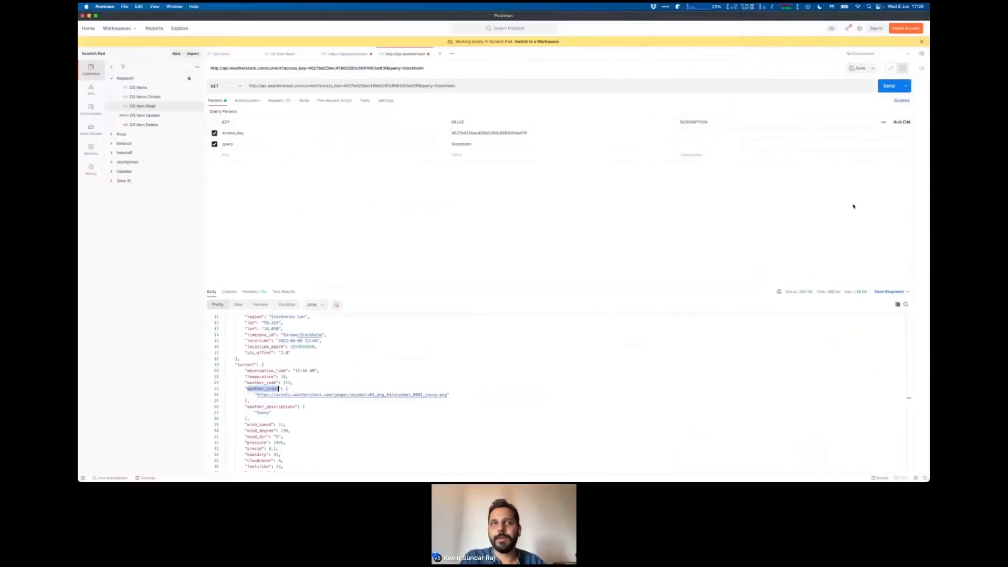
left_click_drag(286, 389, 263, 402)
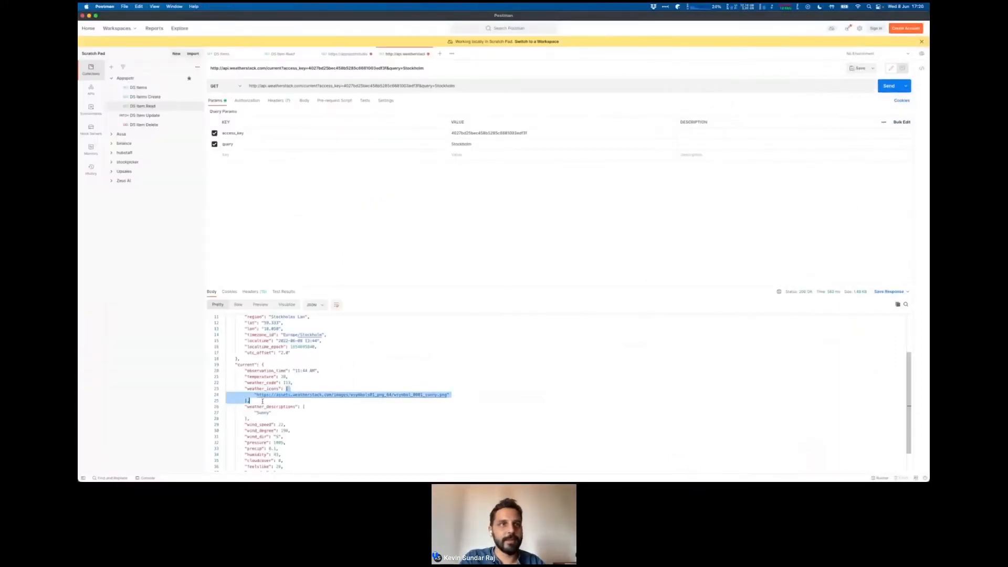
left_click(285, 401)
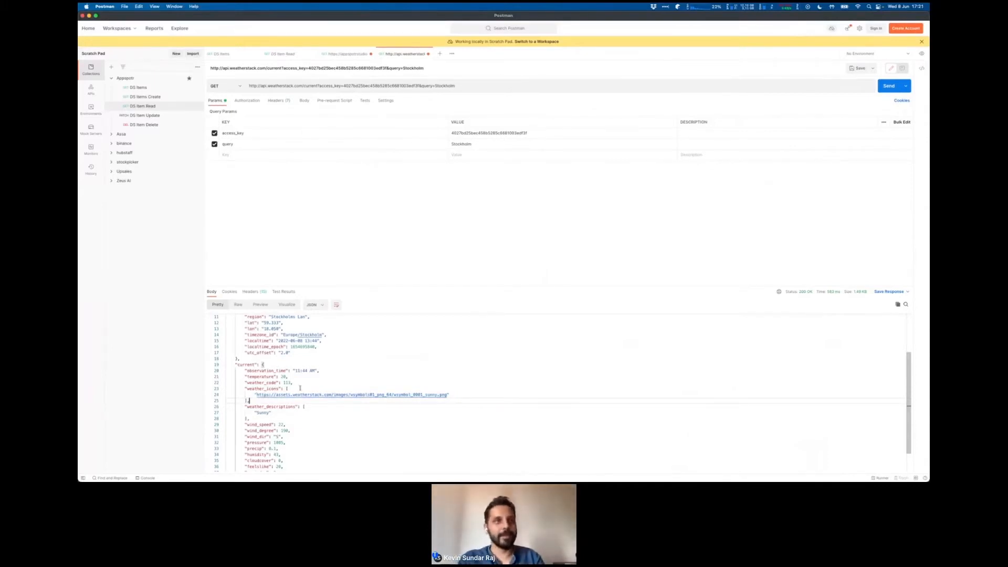
Step: Complete the image's custom value in Chrome as ${state:weather.current.weather_icons.0}, and recheck the response in Postman before returning to Chrome
key("ctrl+Up")
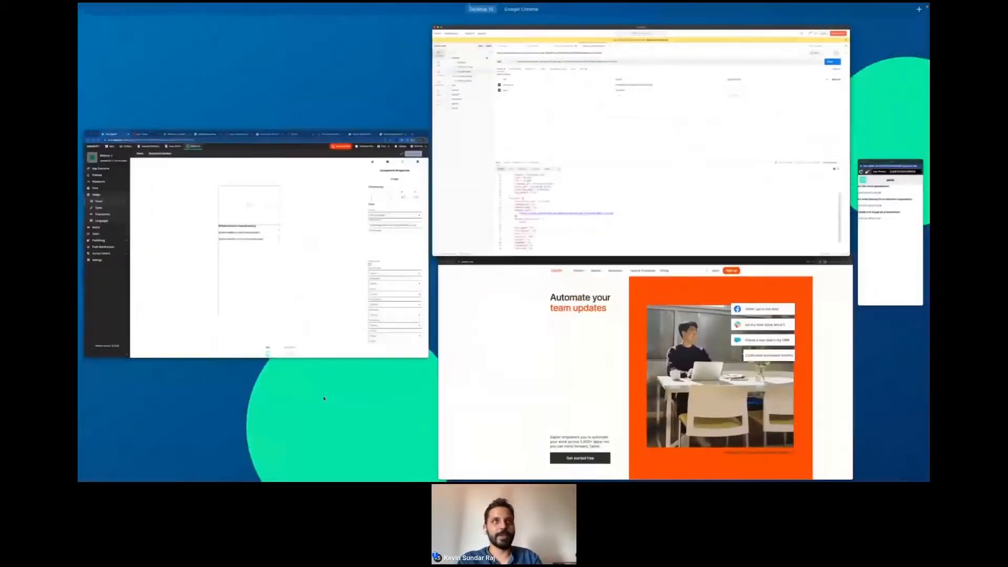
left_click(338, 272)
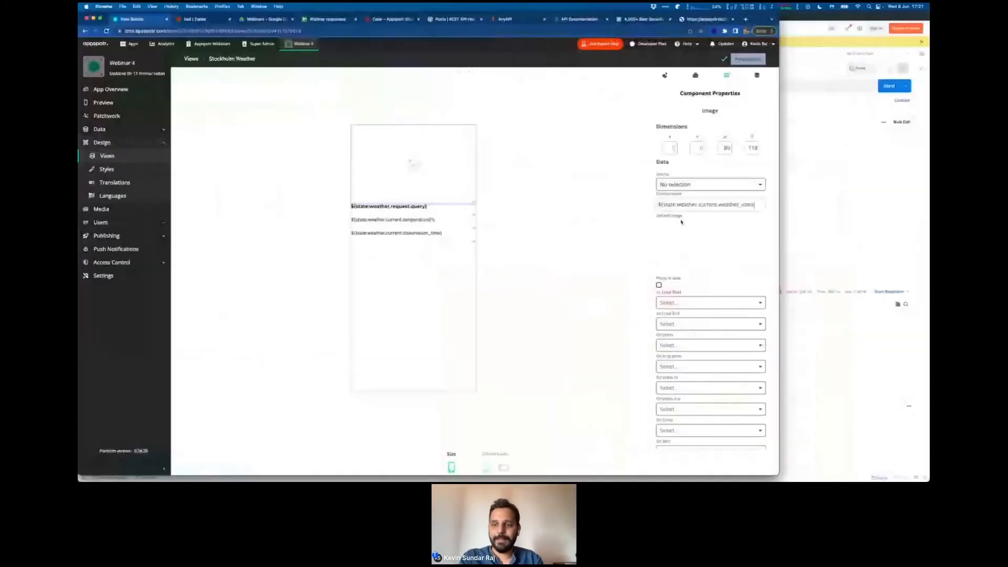
left_click(807, 236)
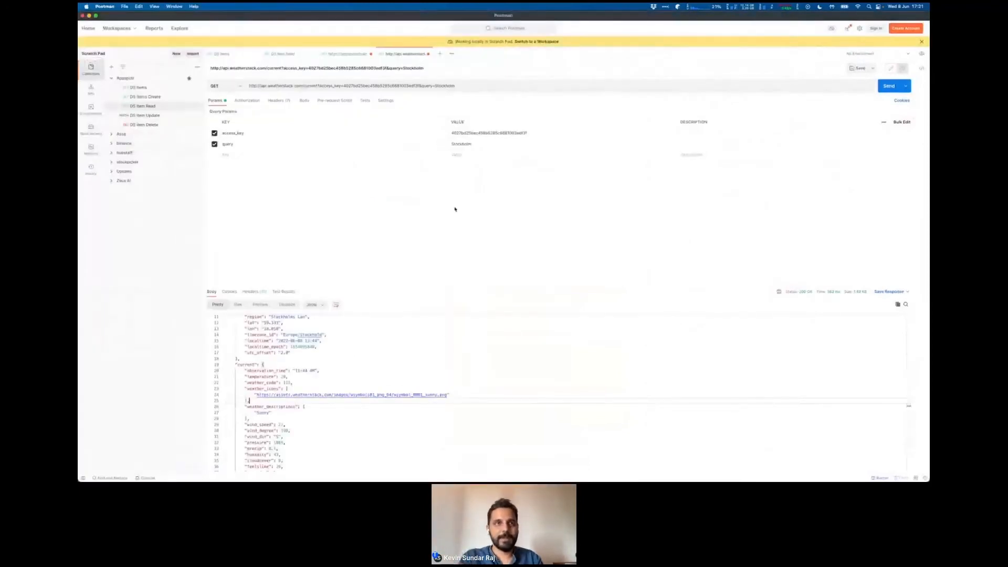
key("ctrl+Up")
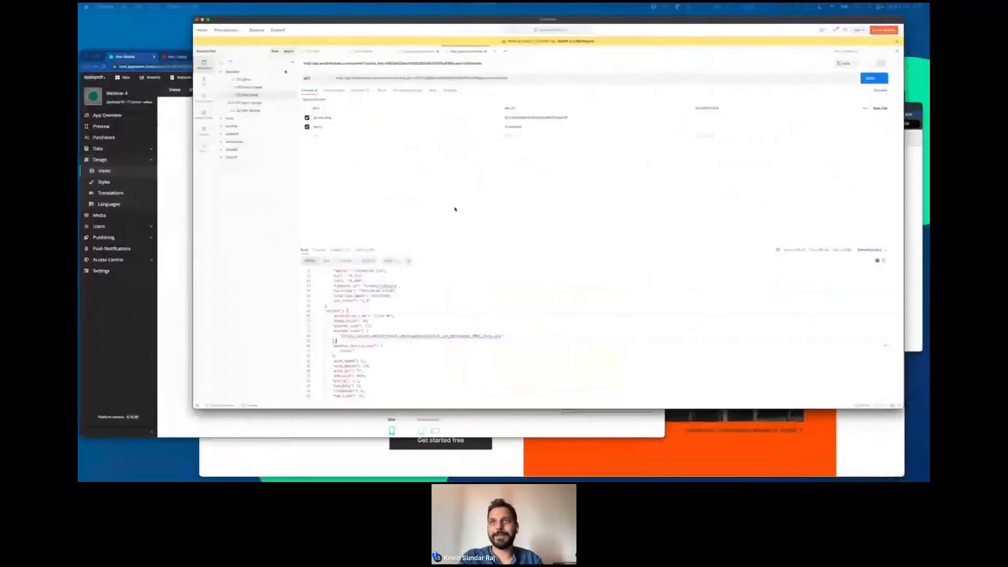
left_click(455, 209)
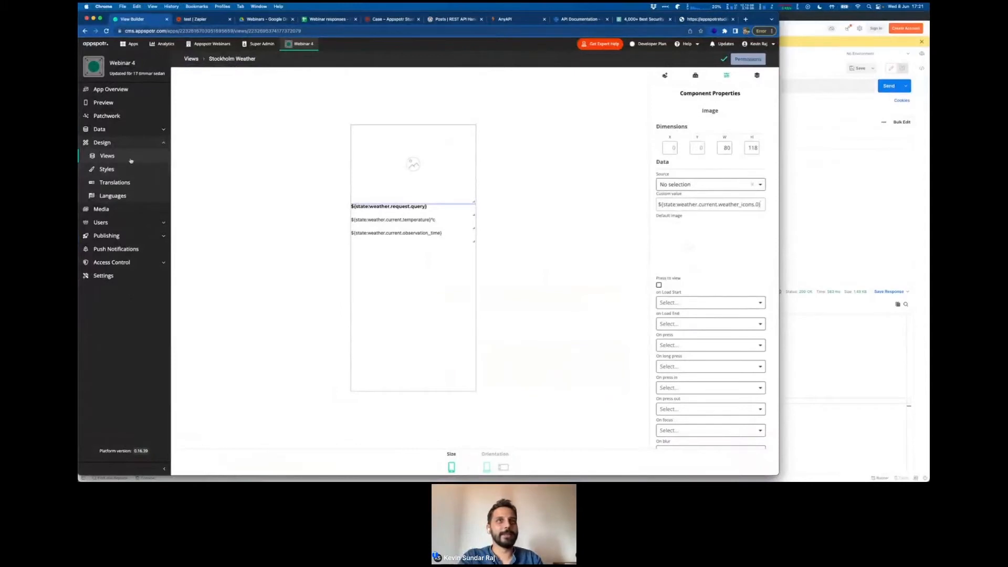
Step: Add the Stockholm Weather view to the Patchwork and place its patch below the posts patch
left_click(107, 116)
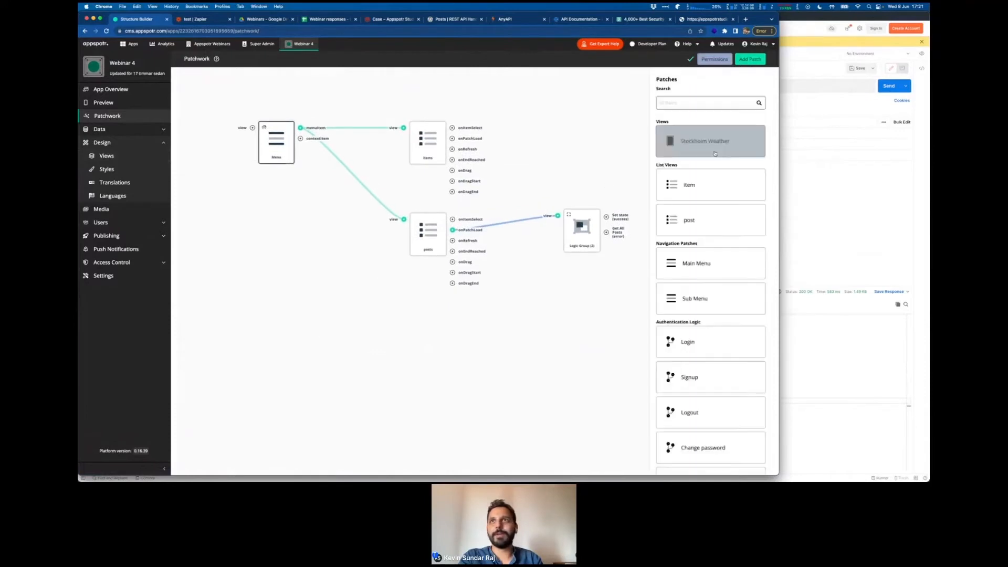
left_click(692, 148)
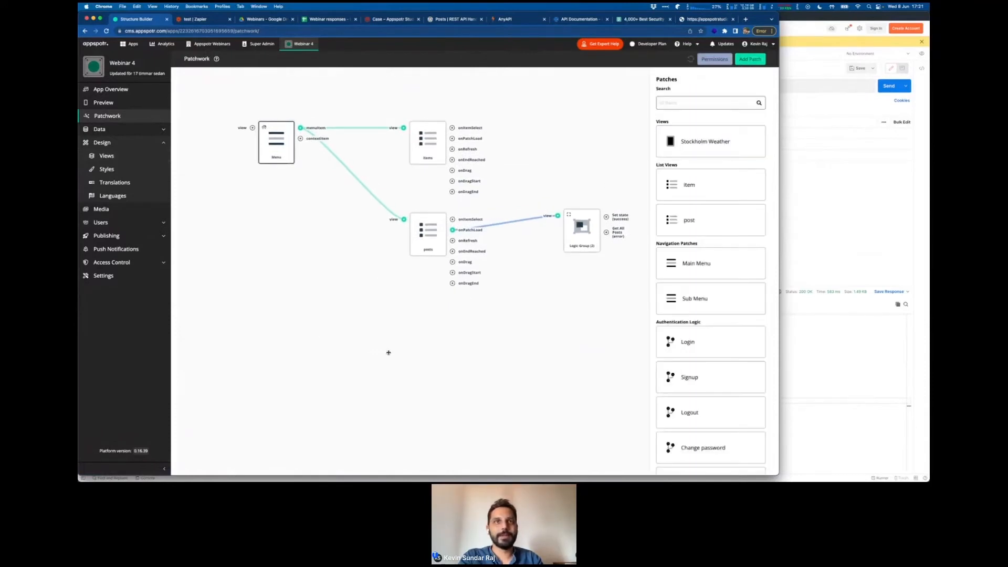
scroll(389, 353, "down", 2)
left_click_drag(457, 414, 422, 330)
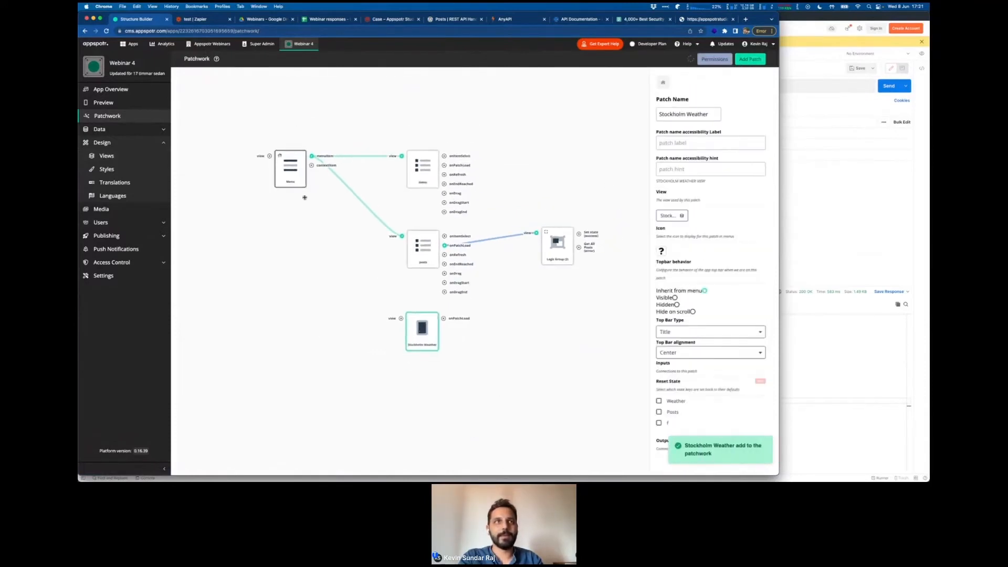
Step: Connect the Menu patch's menuItem output to the Stockholm Weather patch's view input, and select the Stockholm Weather patch
left_click_drag(312, 156, 401, 322)
left_click_drag(544, 355, 470, 335)
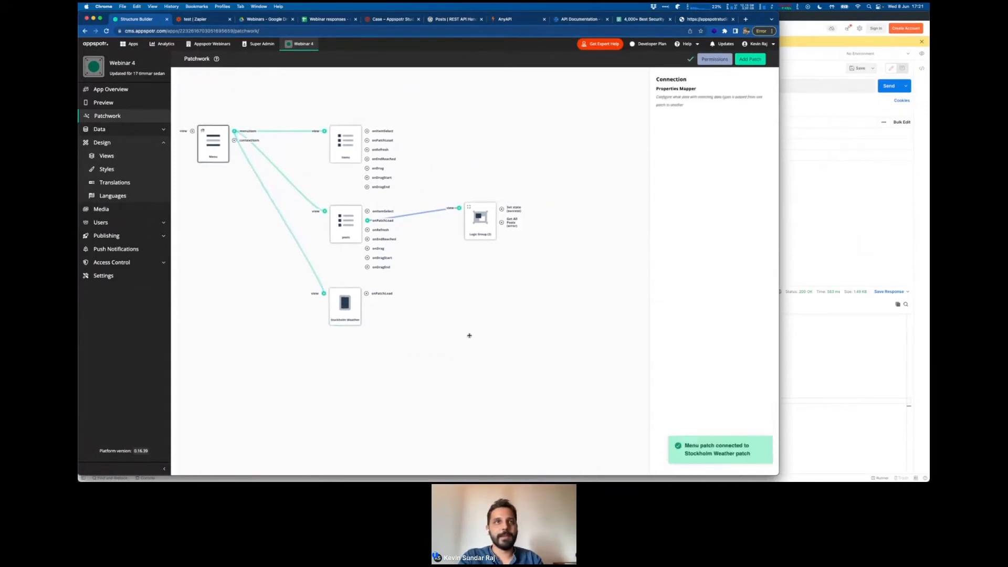
left_click(359, 311)
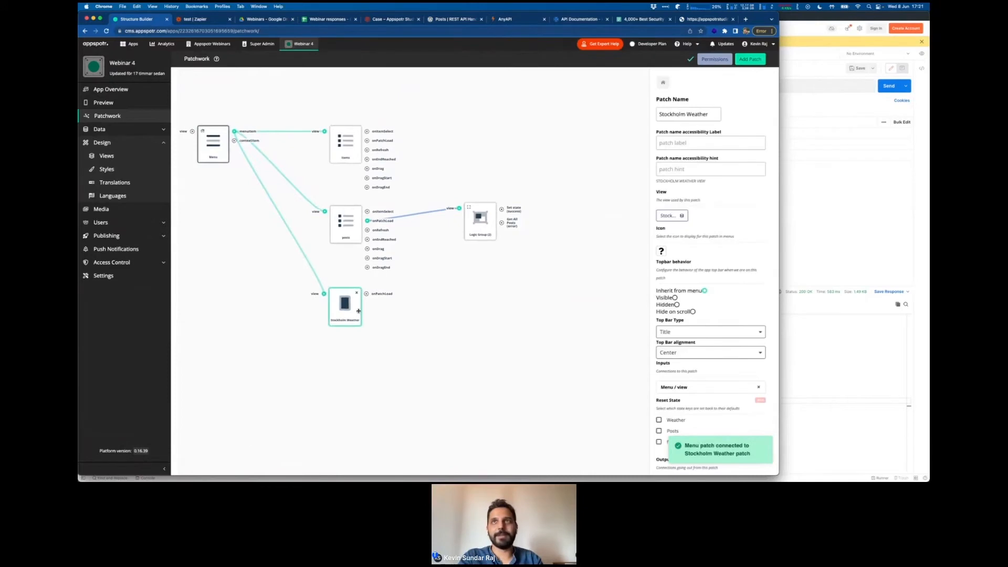
Step: Find the Current Weather patch of the Weather Stack integration and add it to the patchwork
left_click(755, 60)
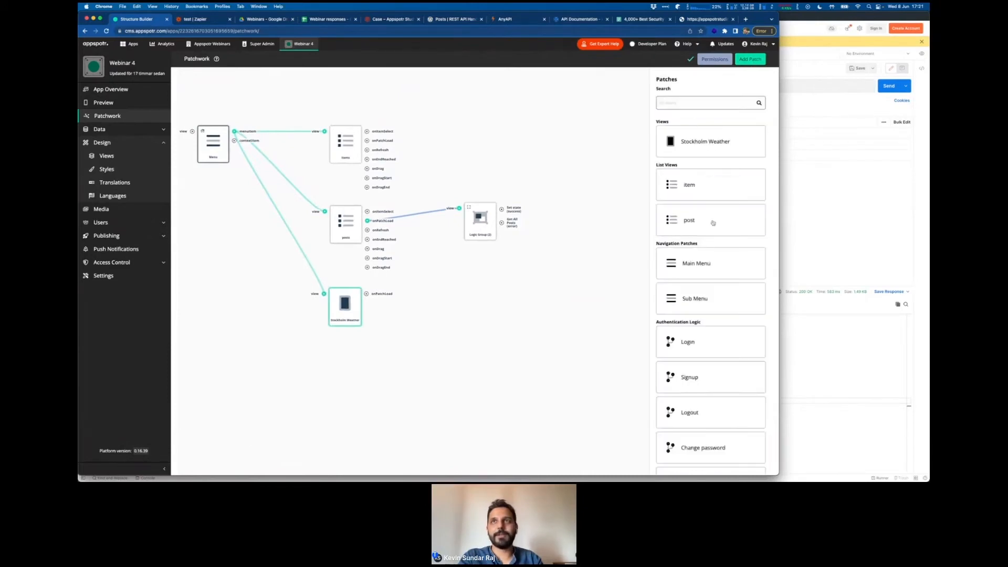
left_click(688, 103)
type("weat")
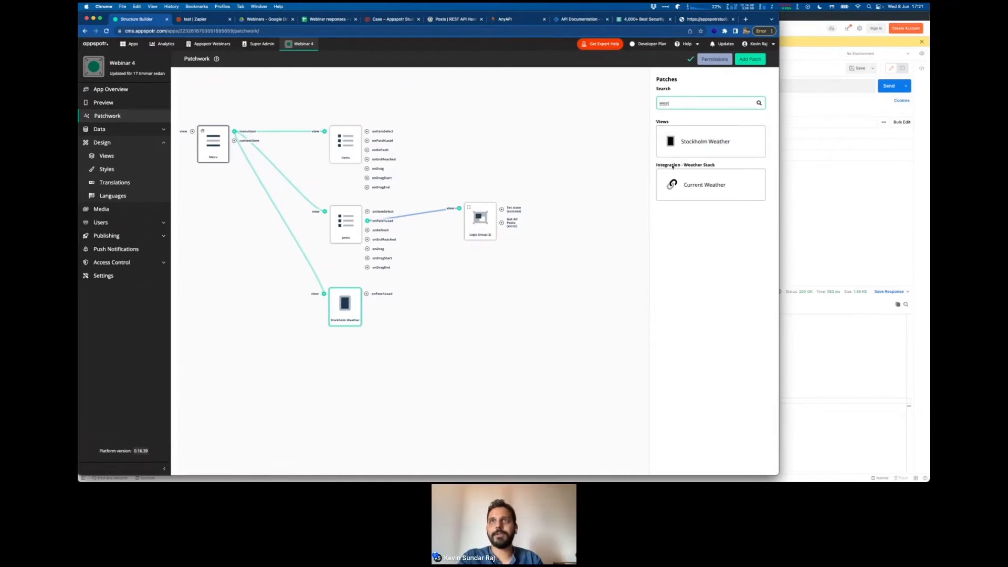
double_click(661, 106)
key("BackSpace")
scroll(662, 106, "down", 20)
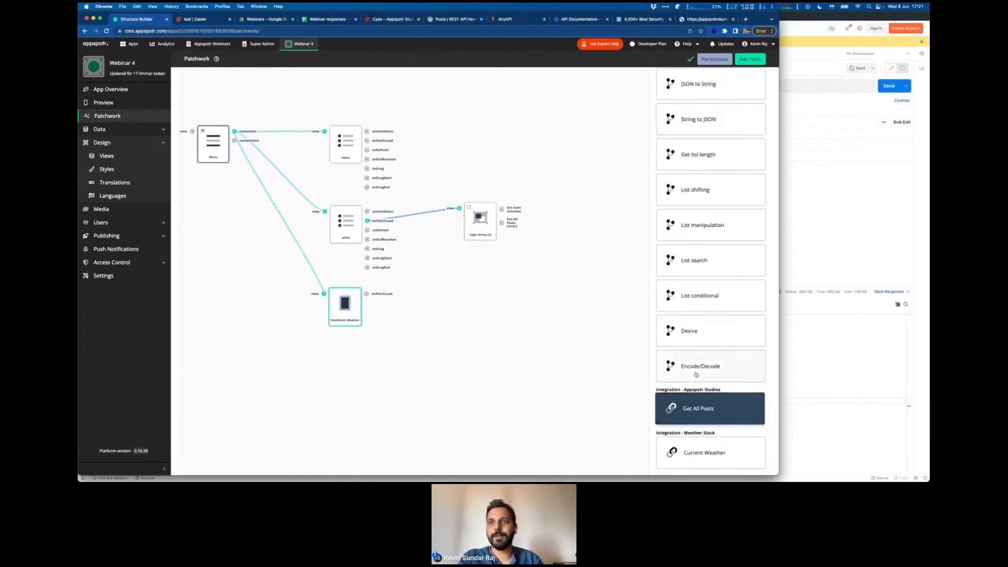
left_click(696, 457)
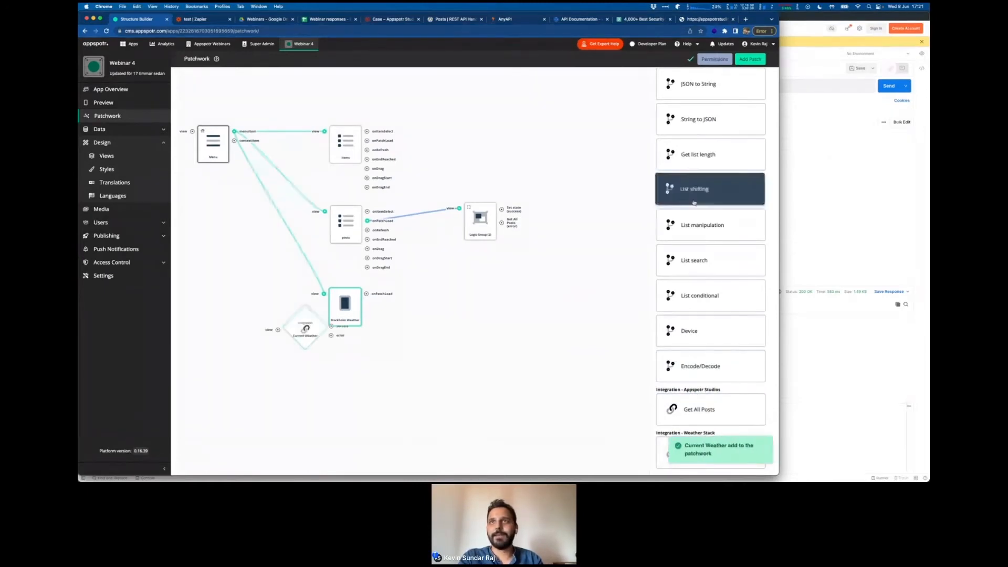
Step: Add a Set state logic patch, and move it and the Current Weather patch beside the Stockholm Weather patch
scroll(694, 202, "up", 10)
left_click(696, 130)
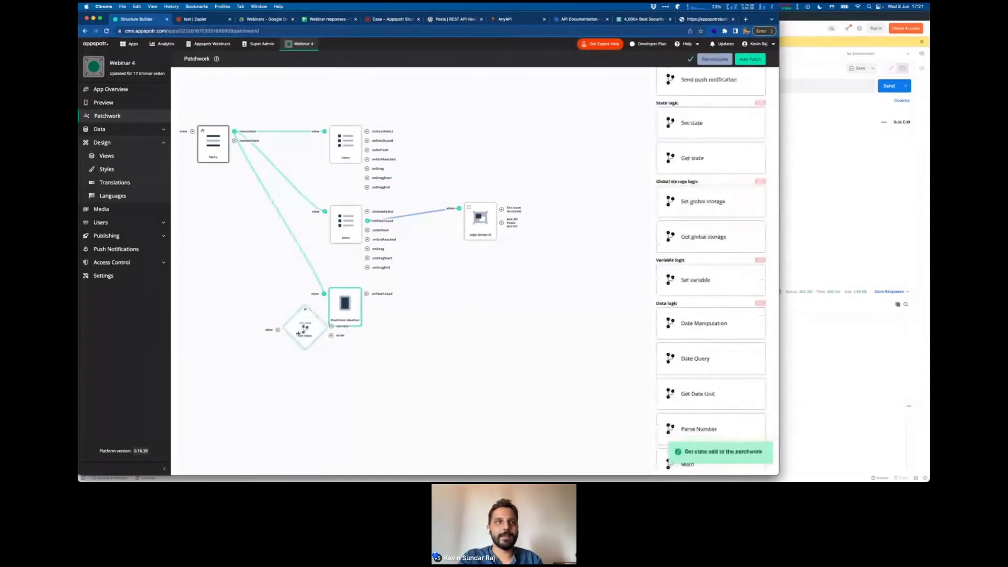
left_click_drag(305, 332, 507, 342)
left_click_drag(286, 335, 557, 281)
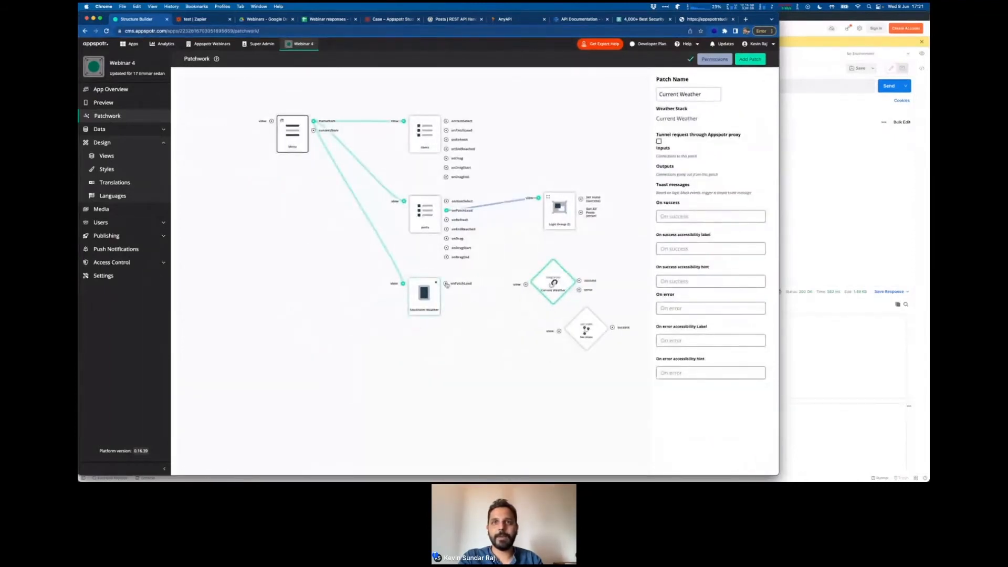
Step: Connect Stockholm Weather's onPatchLoad output to Current Weather, and Current Weather's success output to Set state
left_click_drag(447, 285, 526, 284)
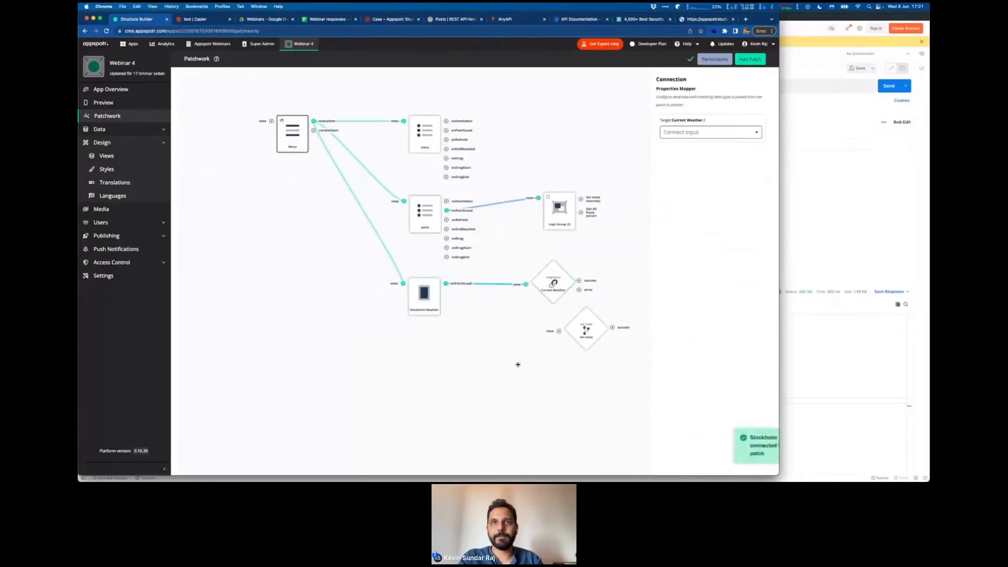
left_click_drag(518, 364, 392, 364)
left_click_drag(461, 336, 549, 280)
left_click_drag(453, 282, 522, 283)
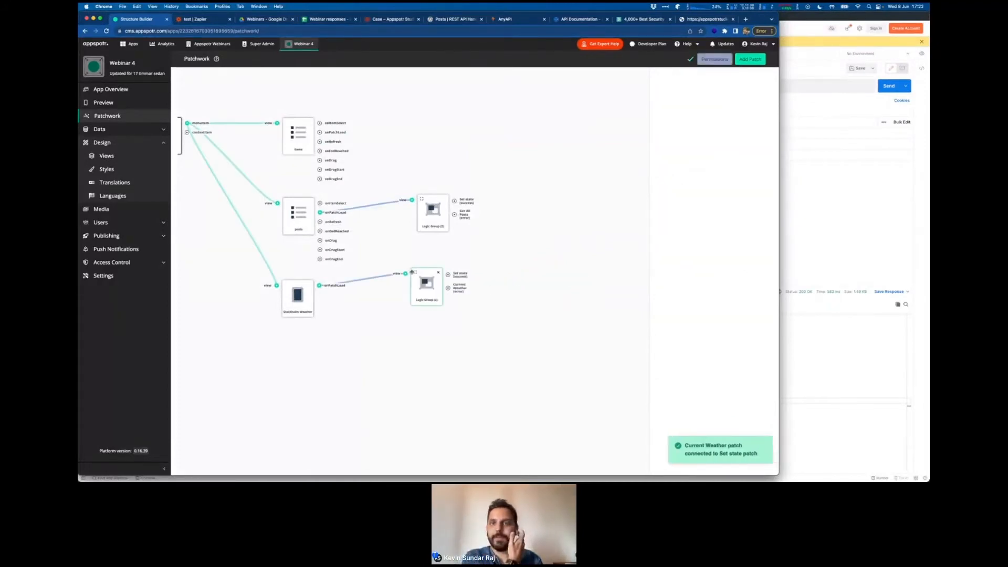
Step: Inside the new logic group, map Current Weather / weather to the weather state on the Set state connection, and return to the patchwork
double_click(413, 272)
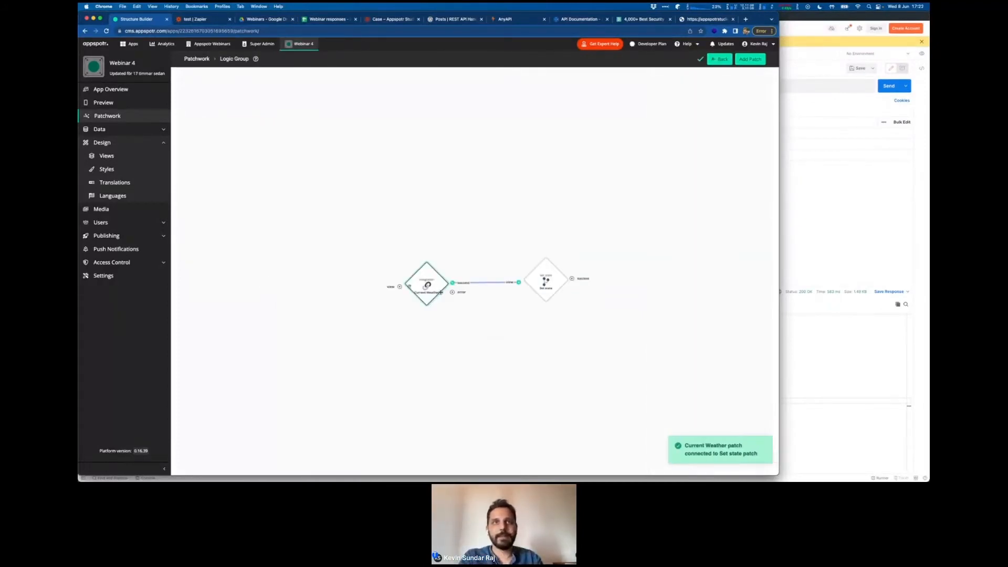
left_click(428, 285)
left_click(482, 282)
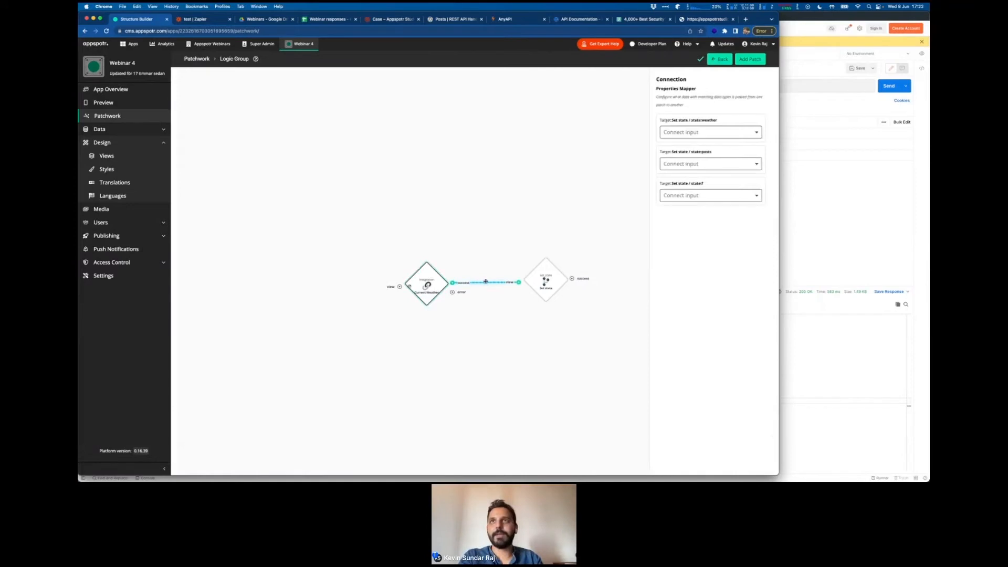
left_click(708, 133)
left_click(716, 150)
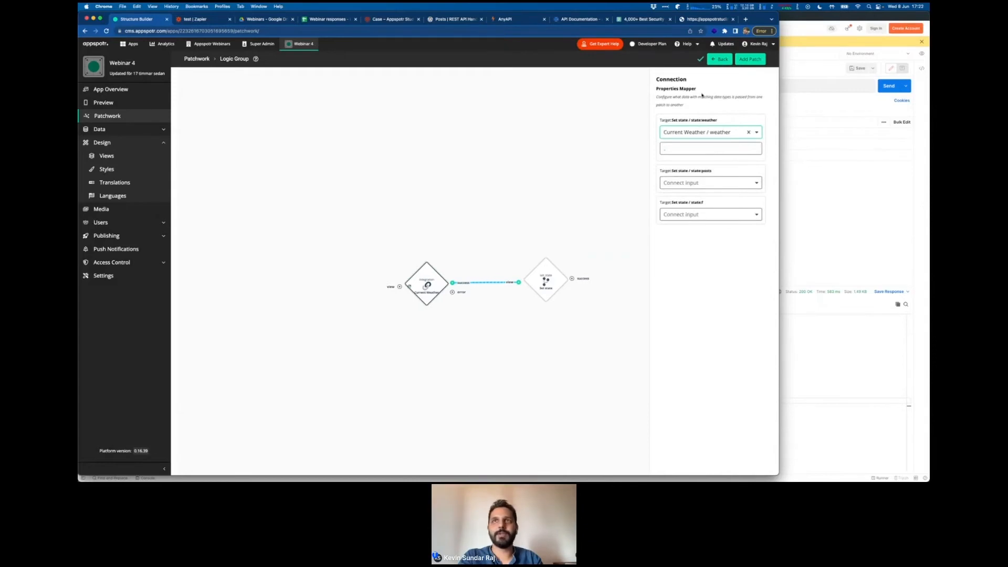
left_click(721, 59)
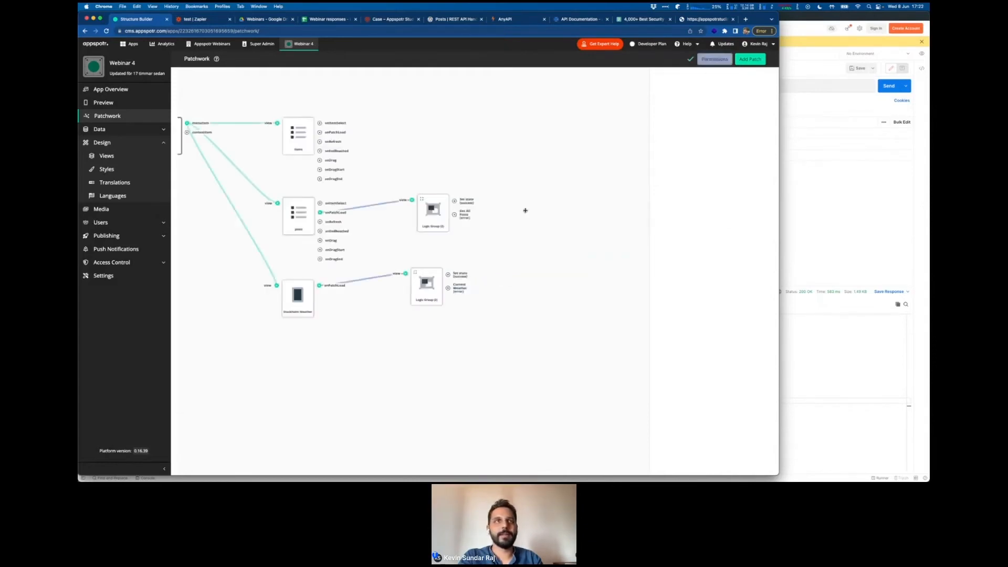
Step: Reload the app preview, open its Stockholm Weather page and inspect that page
key("ctrl+Up")
left_click(883, 183)
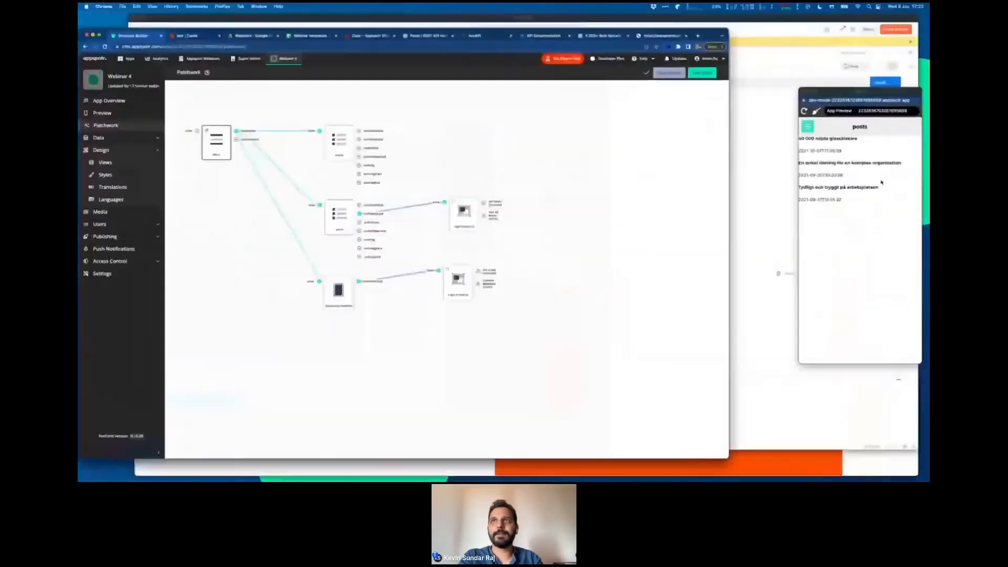
left_click(795, 101)
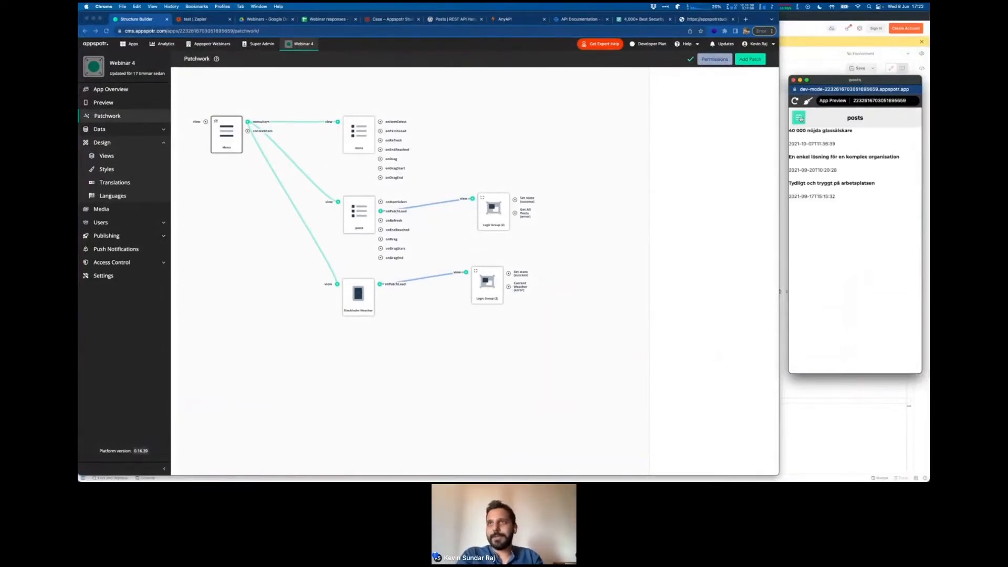
left_click(803, 120)
left_click(819, 183)
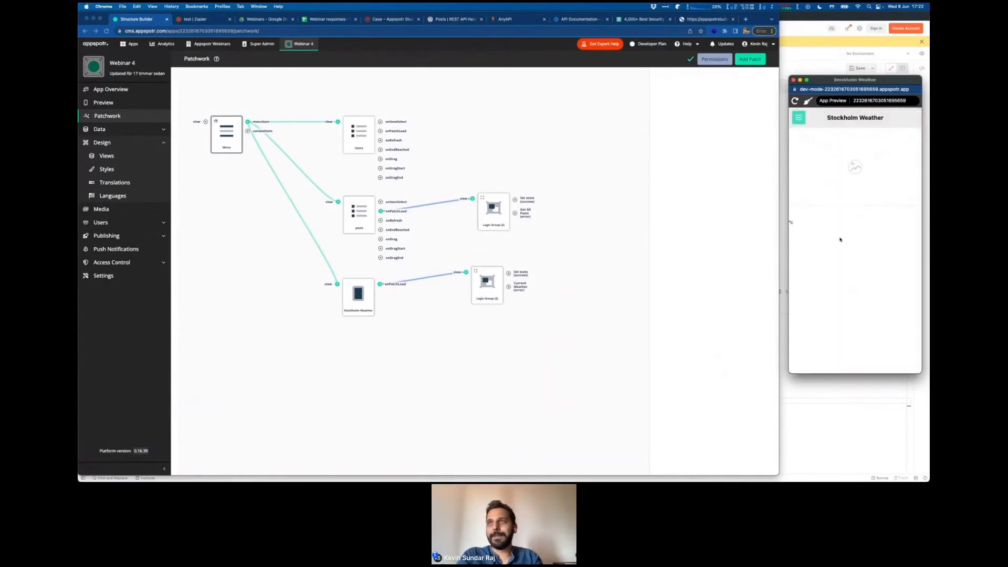
right_click(831, 247)
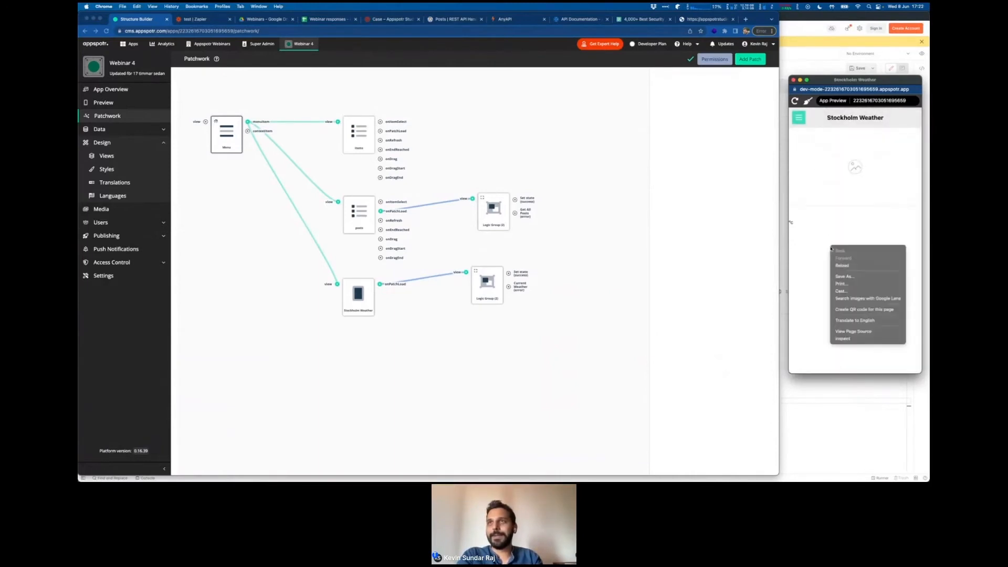
left_click(842, 339)
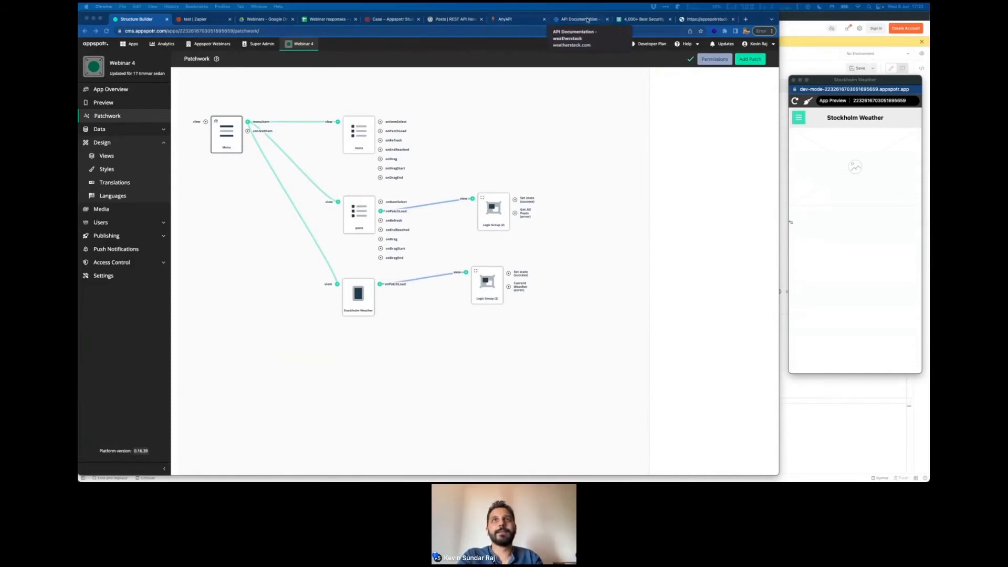
Step: Review the weatherstack API documentation and account dashboard, and return to the patchwork and app preview
left_click(587, 20)
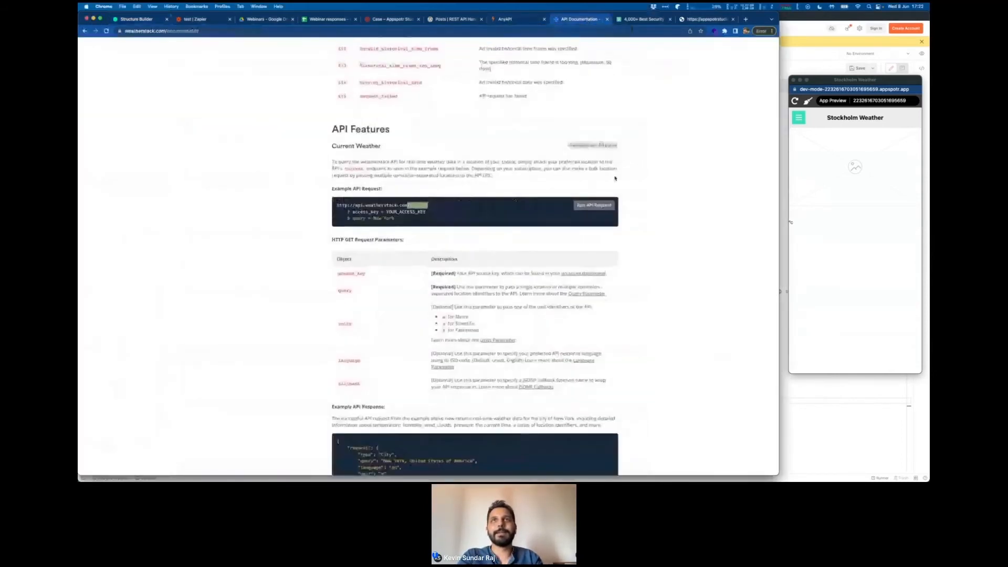
scroll(615, 178, "up", 20)
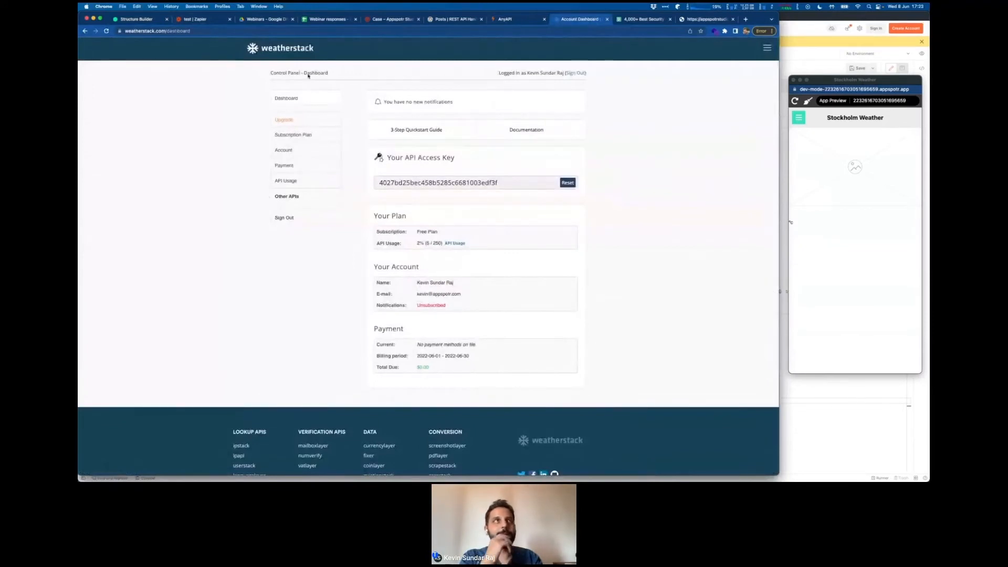
left_click(147, 20)
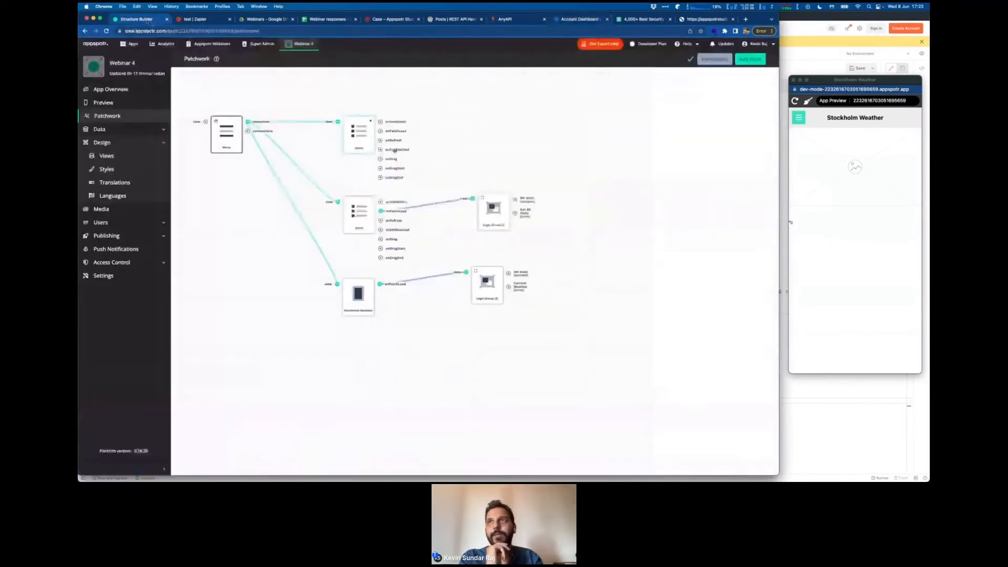
left_click(872, 160)
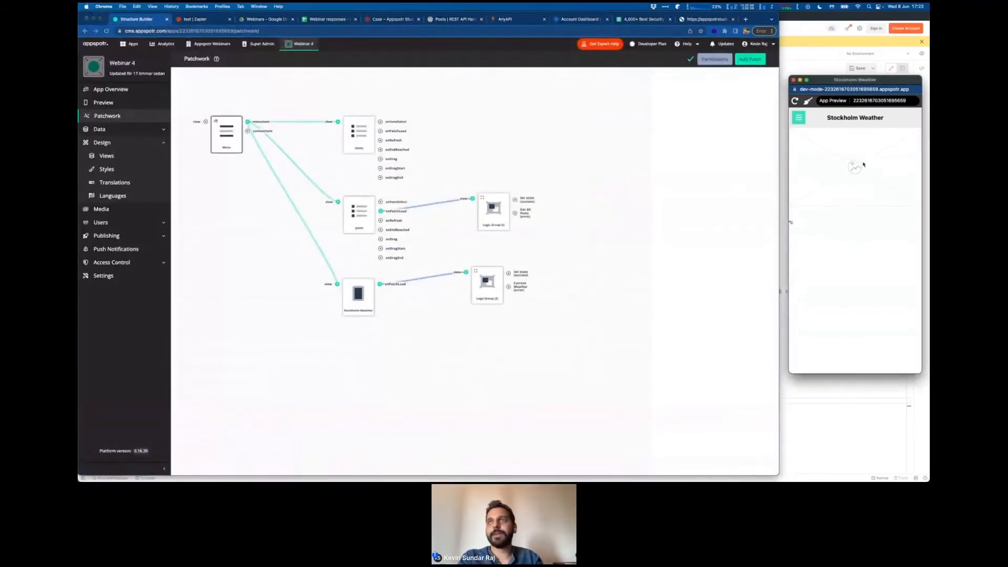
Step: Search the web for "chrome cors extension" and open the Chrome Web Store page for Allow CORS: Access-Control-Allow-Origin
left_click(746, 19)
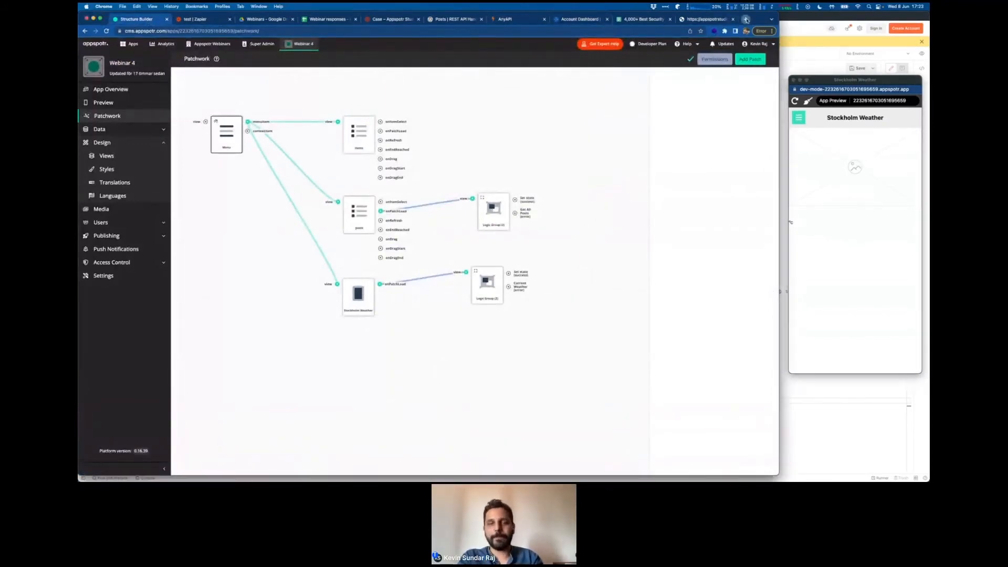
type("cmrome cors")
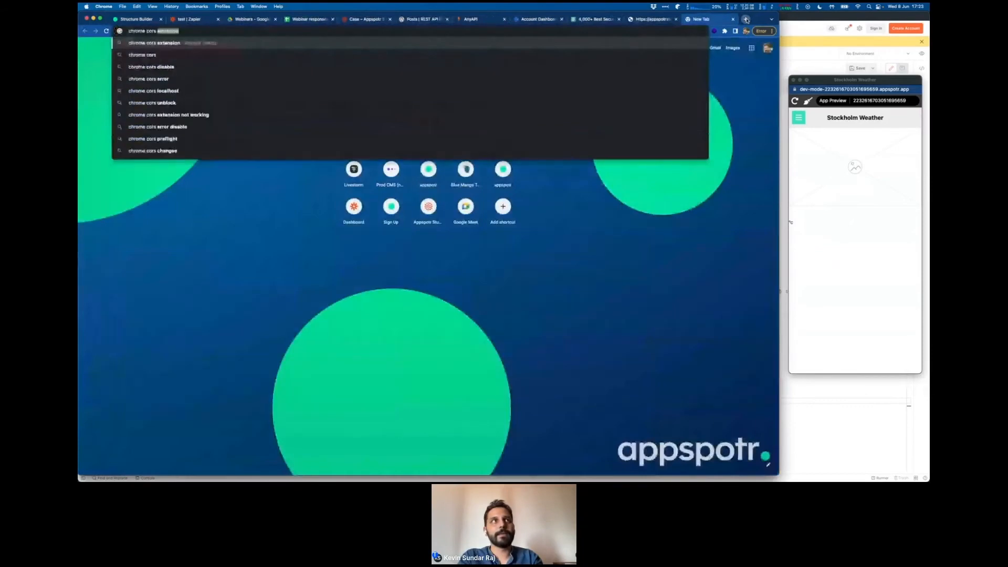
key("Return")
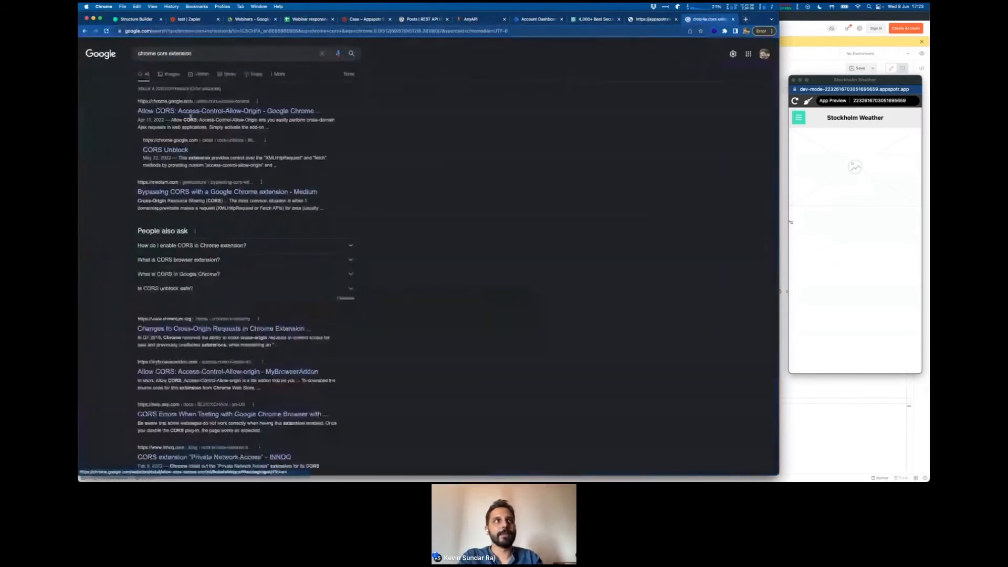
left_click(185, 112)
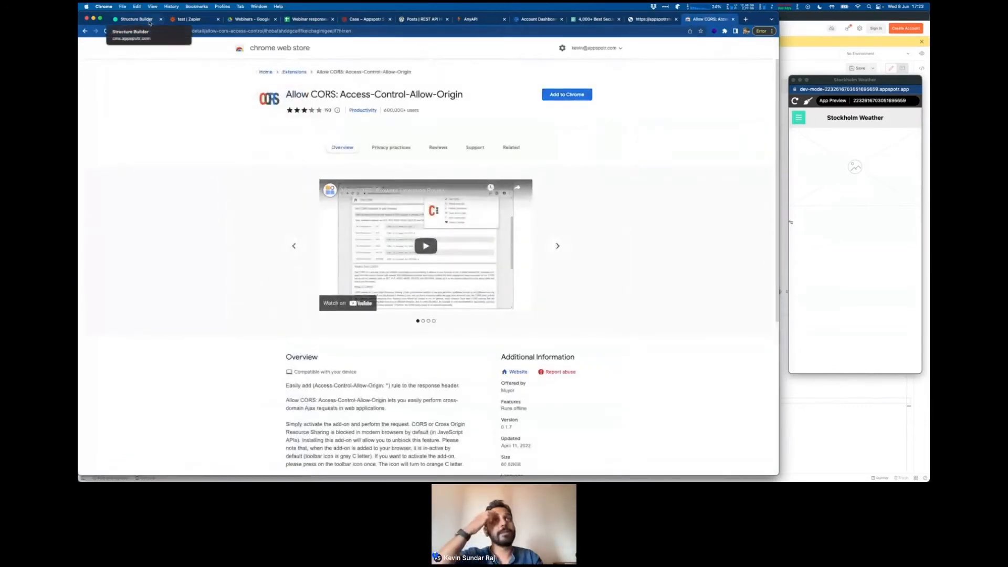
Step: In the Stockholm Weather logic group on the patchwork, enable tunnelling the Current Weather patch's request through the Appspotr proxy
left_click(136, 19)
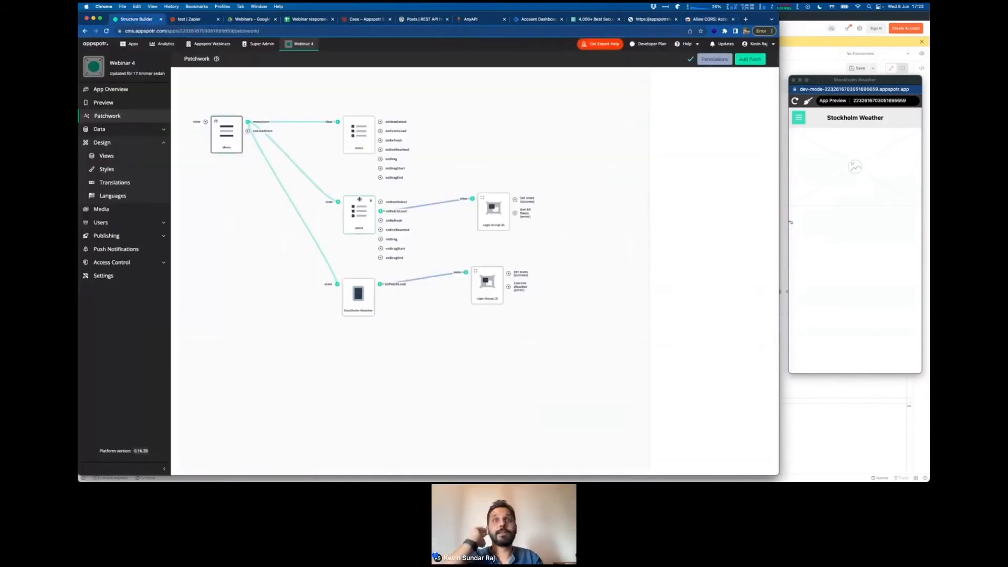
left_click(476, 273)
left_click(484, 281)
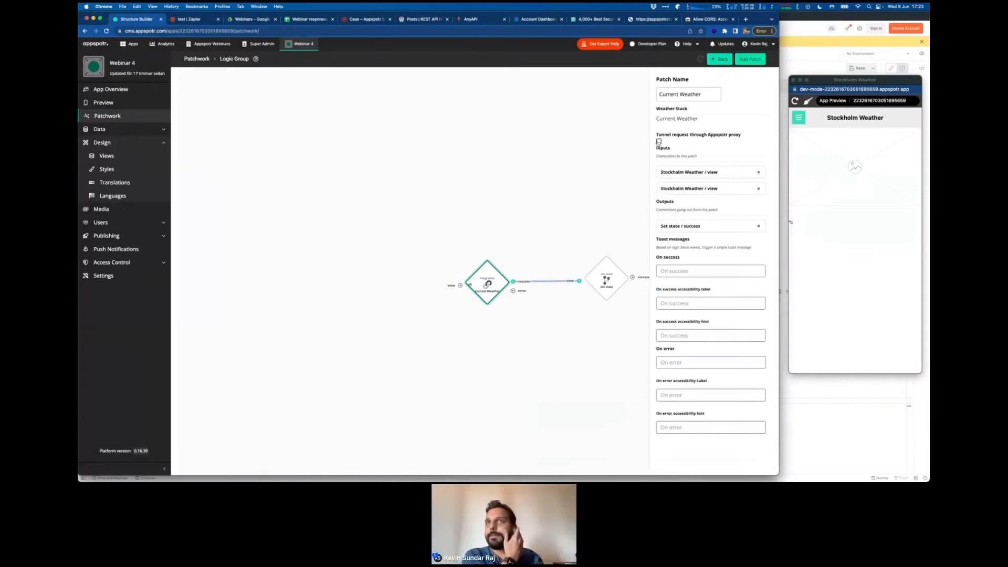
left_click(658, 141)
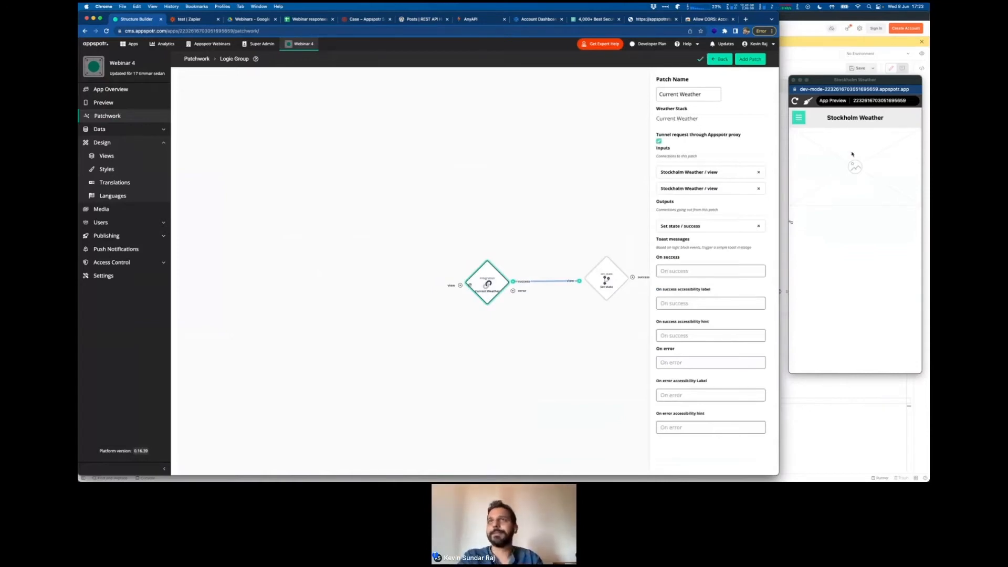
Step: Reload the app preview and open its Stockholm Weather page to check the weather data
left_click(795, 101)
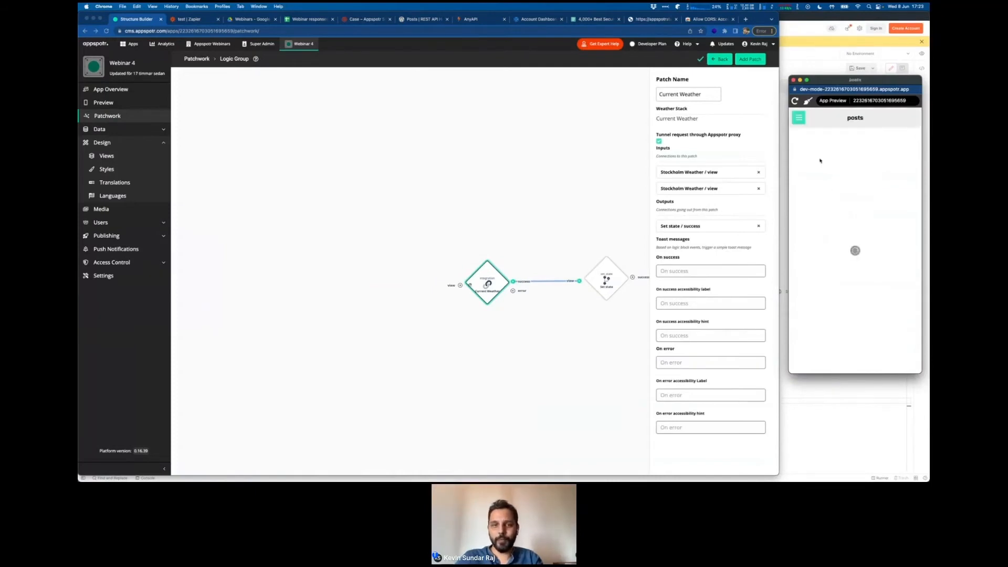
left_click(800, 119)
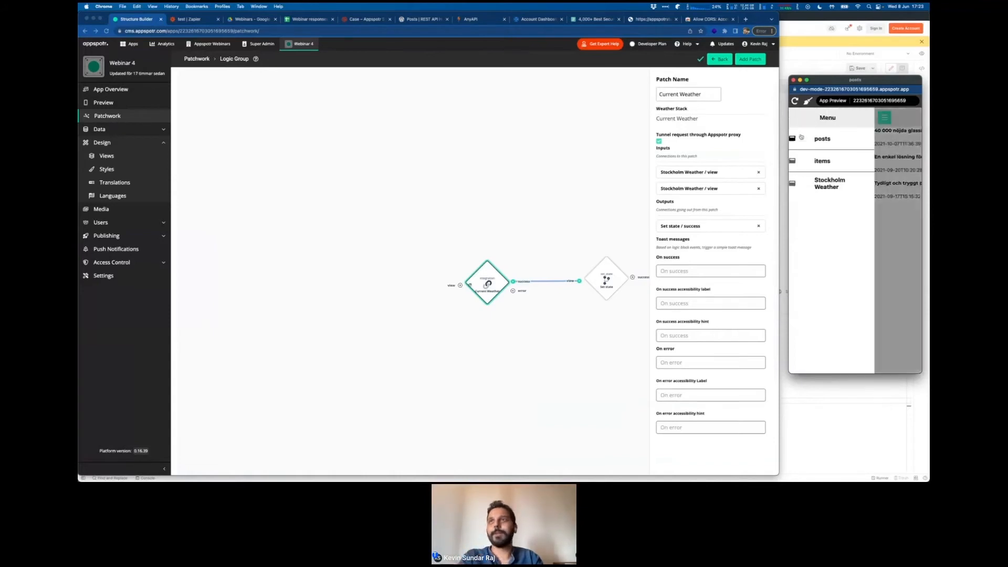
left_click(827, 184)
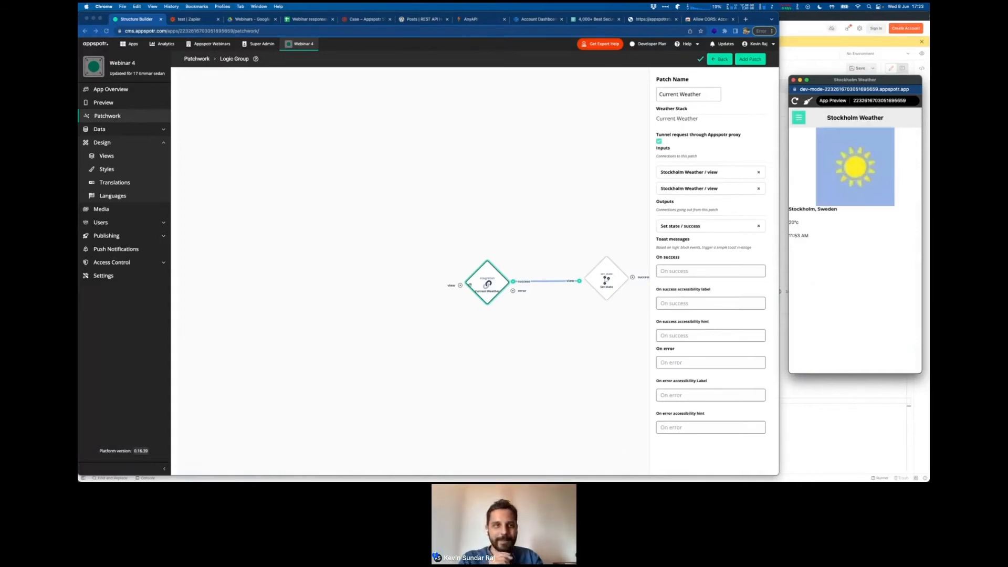
left_click(658, 135)
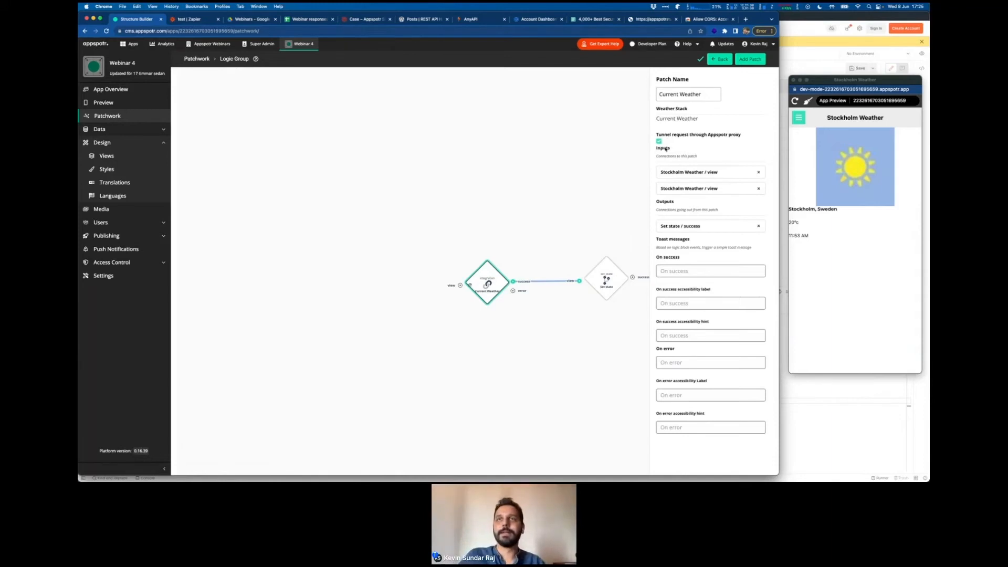
left_click(827, 237)
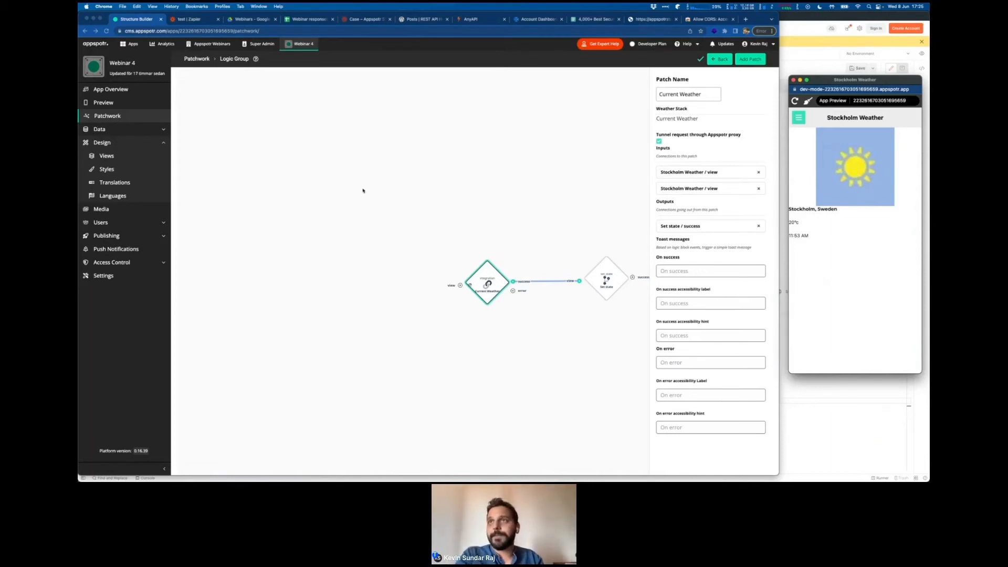
Step: Duplicate the Stockholm Weather view within the Webinar 4 app under the name "Any Weather"
left_click(108, 156)
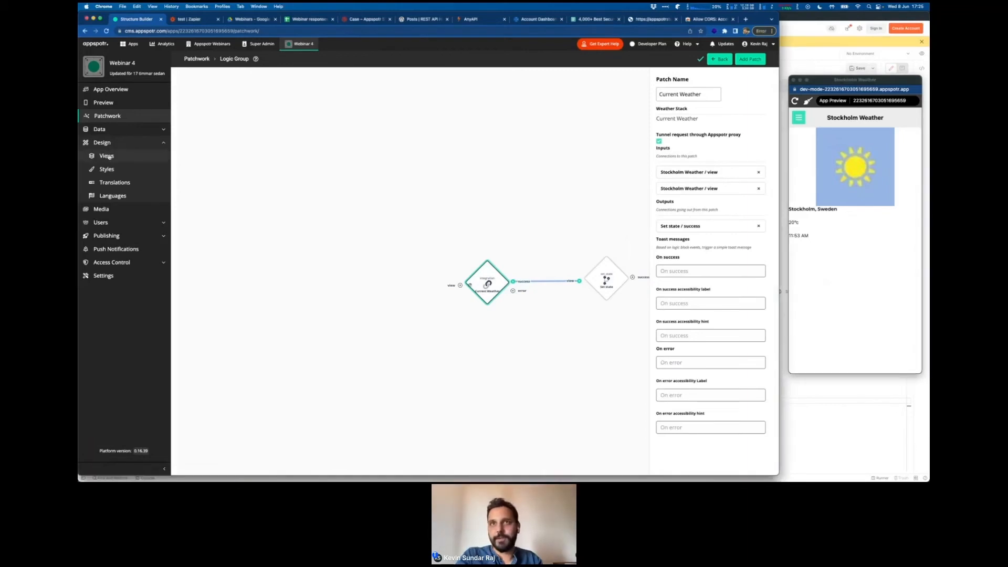
left_click(108, 156)
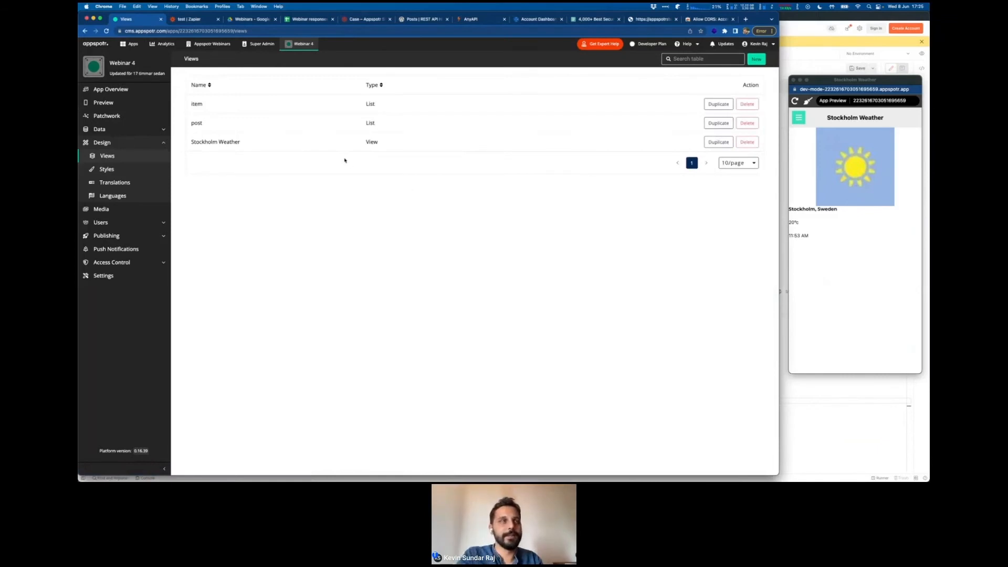
left_click(718, 142)
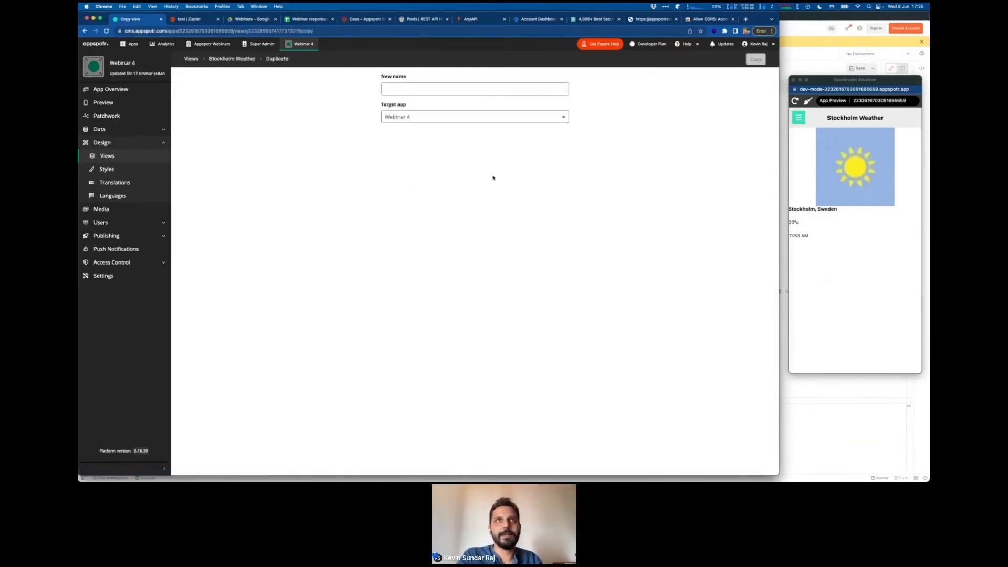
left_click(402, 90)
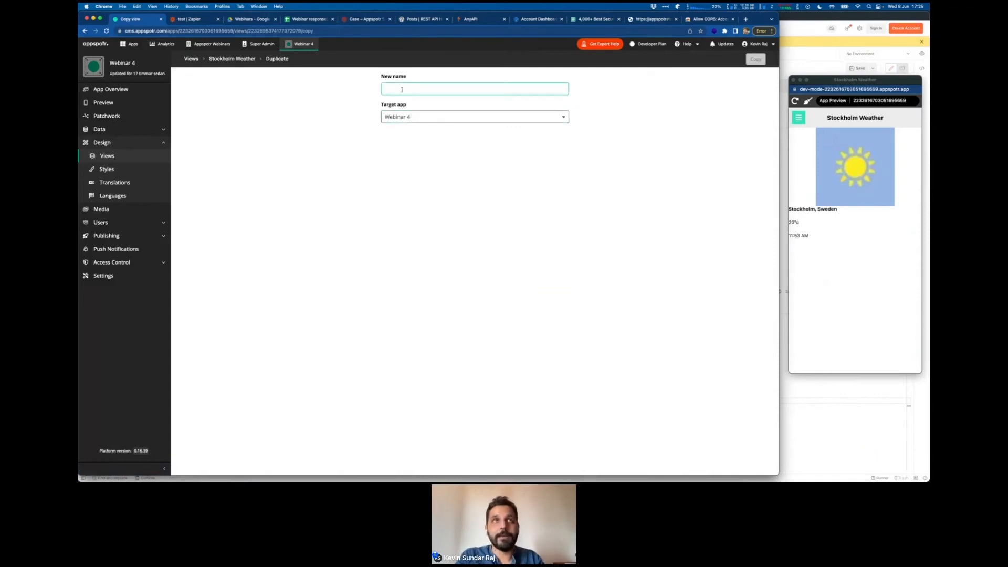
type("Weather")
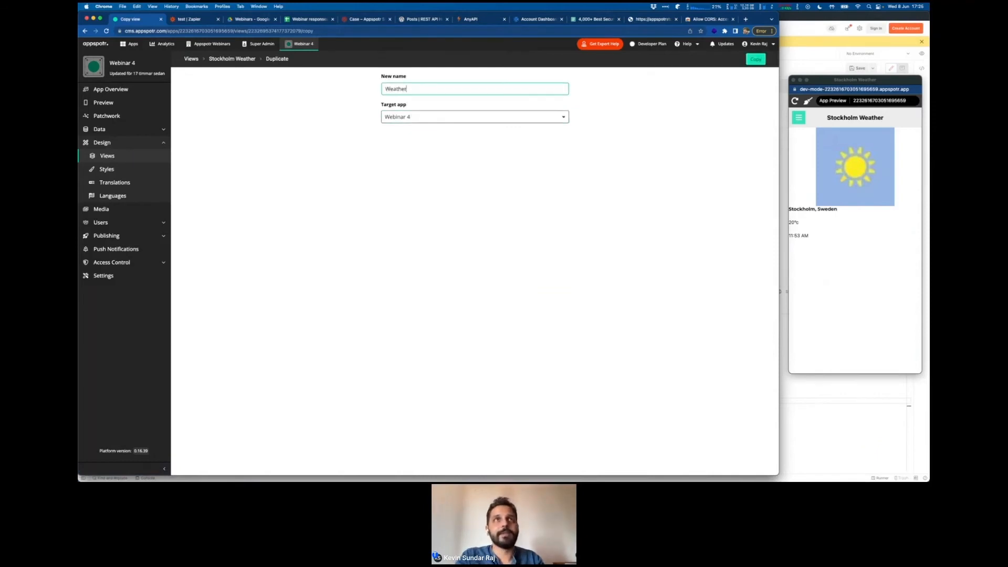
type("Any")
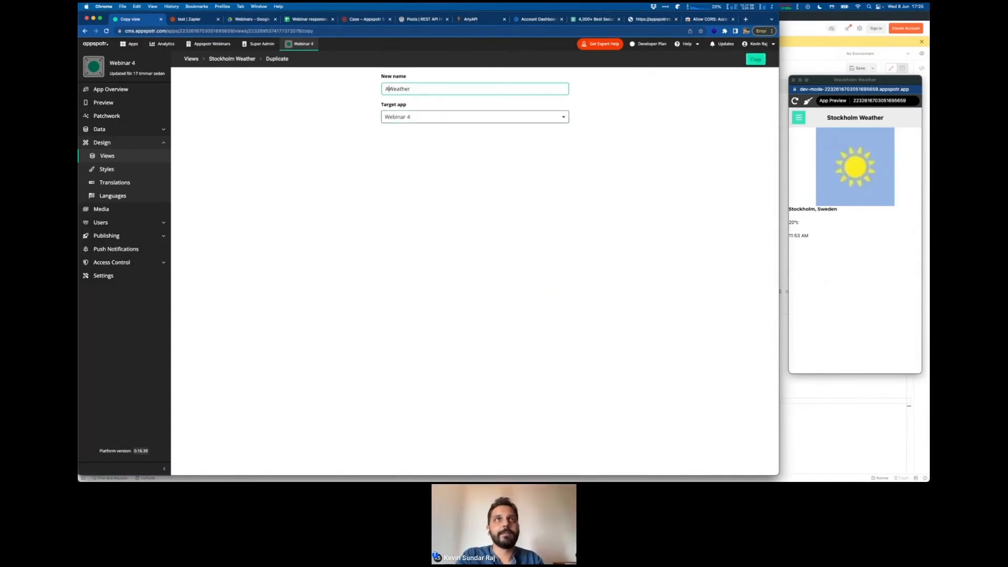
left_click(756, 59)
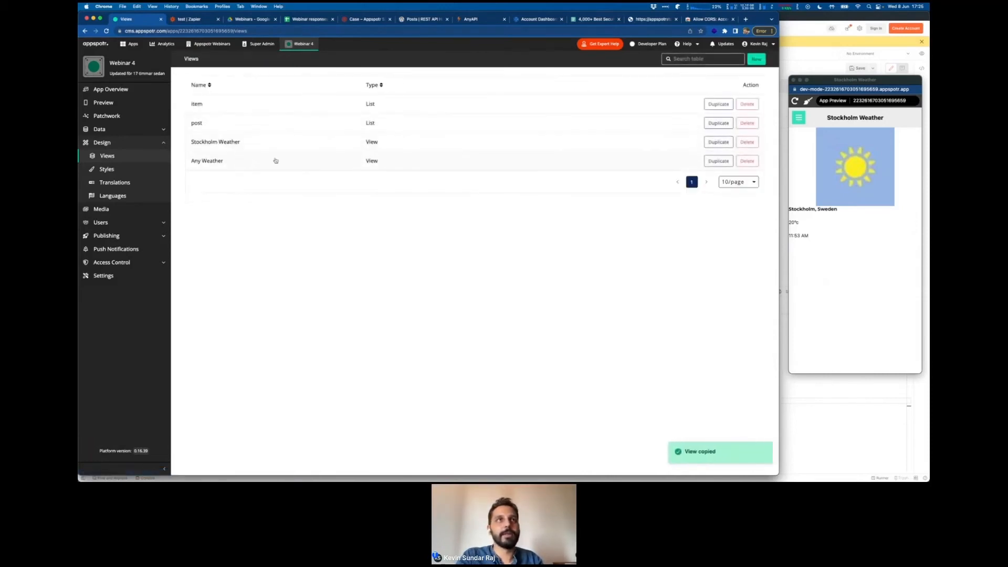
Step: Open the Any Weather view and add an Input component below the observation time text
left_click(296, 160)
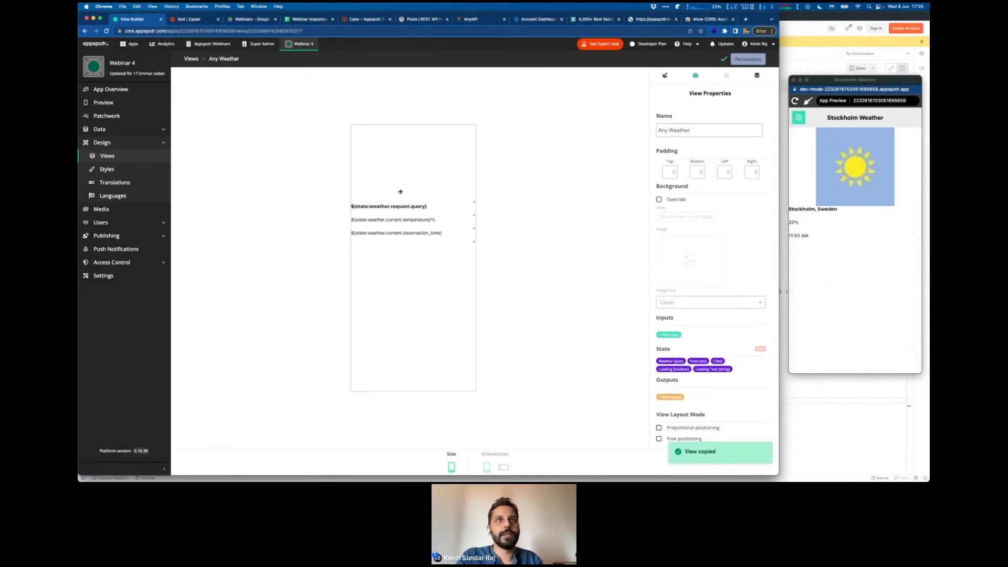
left_click(664, 75)
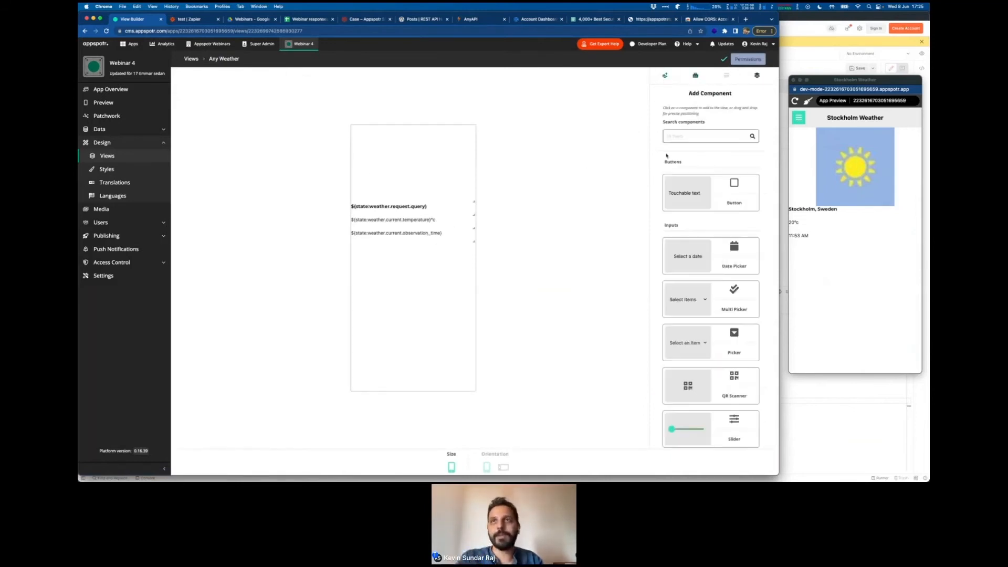
scroll(683, 237, "down", 10)
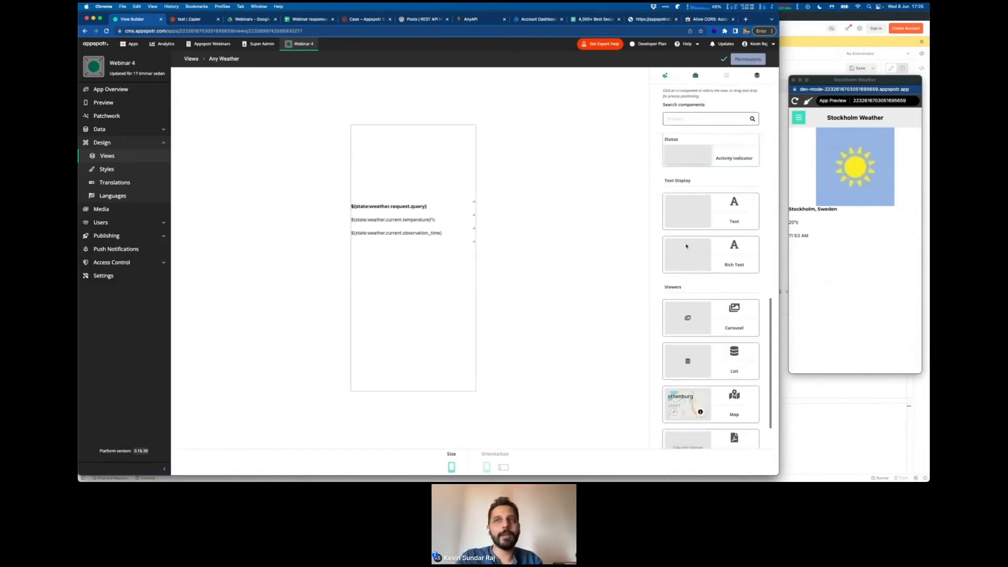
scroll(687, 245, "down", 1)
scroll(689, 284, "up", 3)
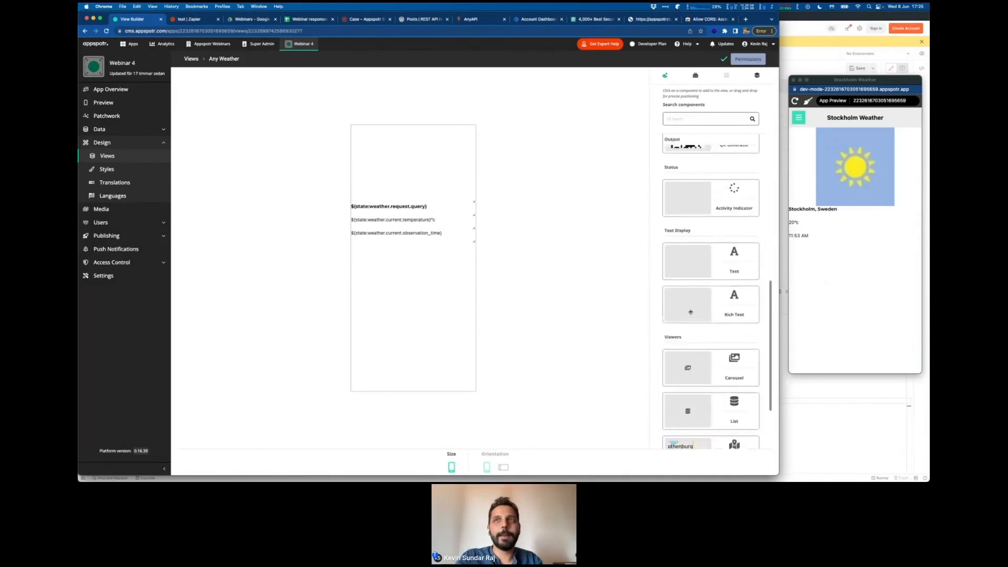
scroll(690, 312, "up", 5)
left_click(692, 293)
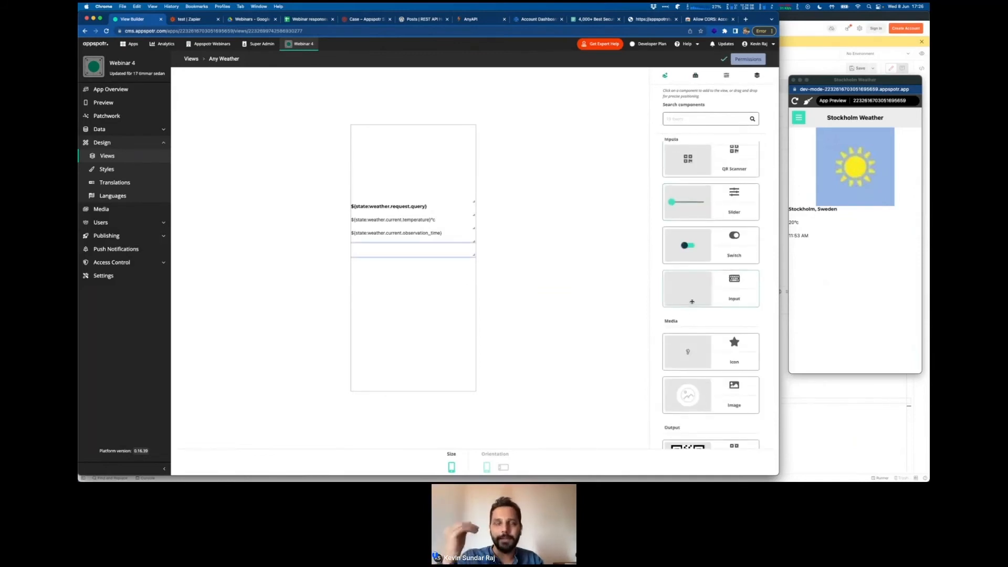
Step: Add two outputs to the Any Weather view: a text output named city and a non-text output named onRequest
left_click(696, 75)
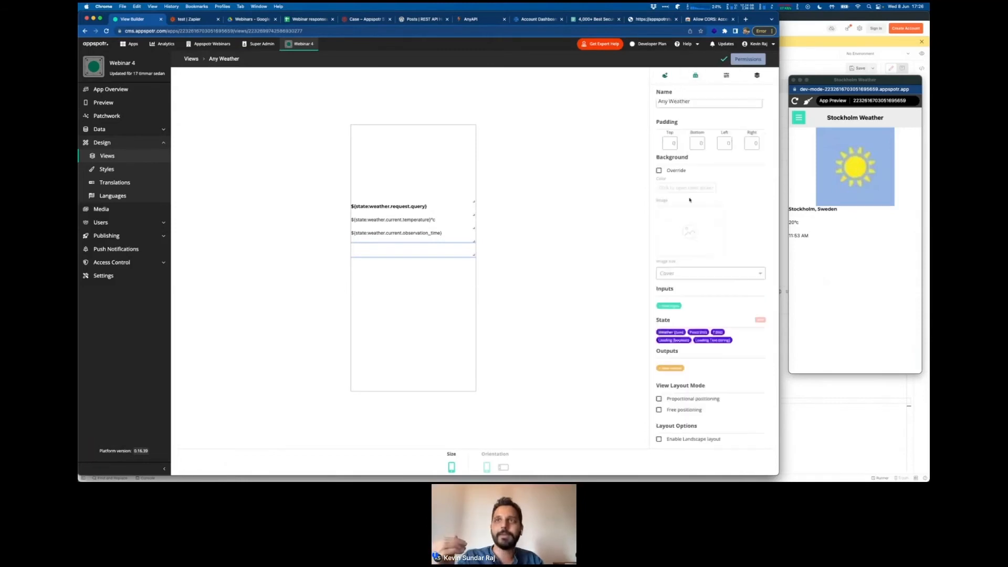
left_click(670, 368)
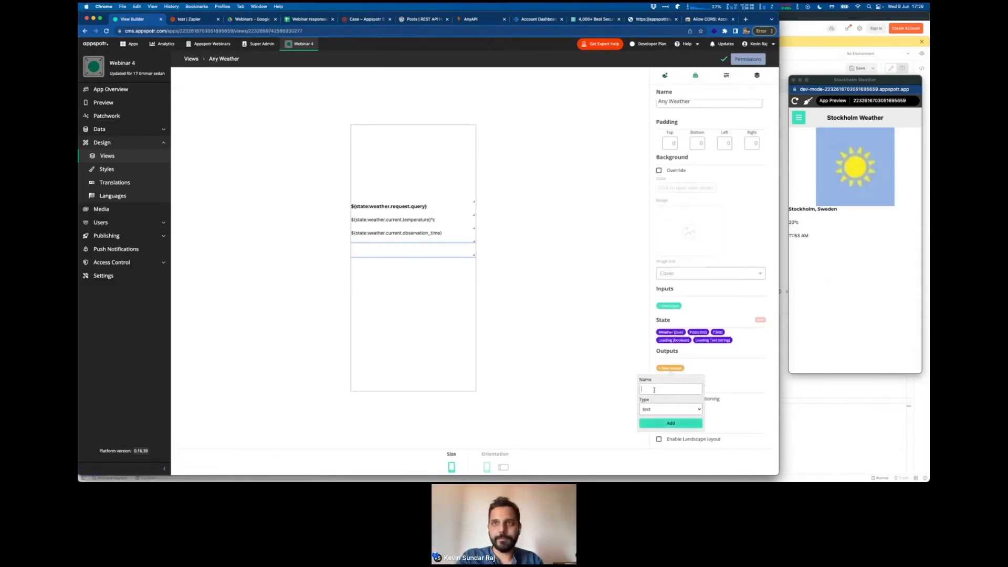
type("city")
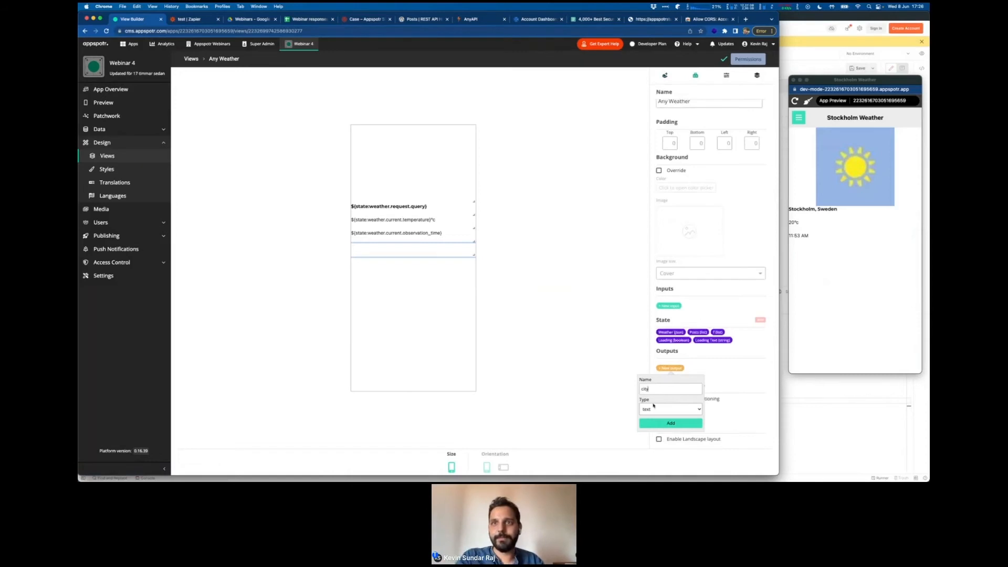
left_click(657, 424)
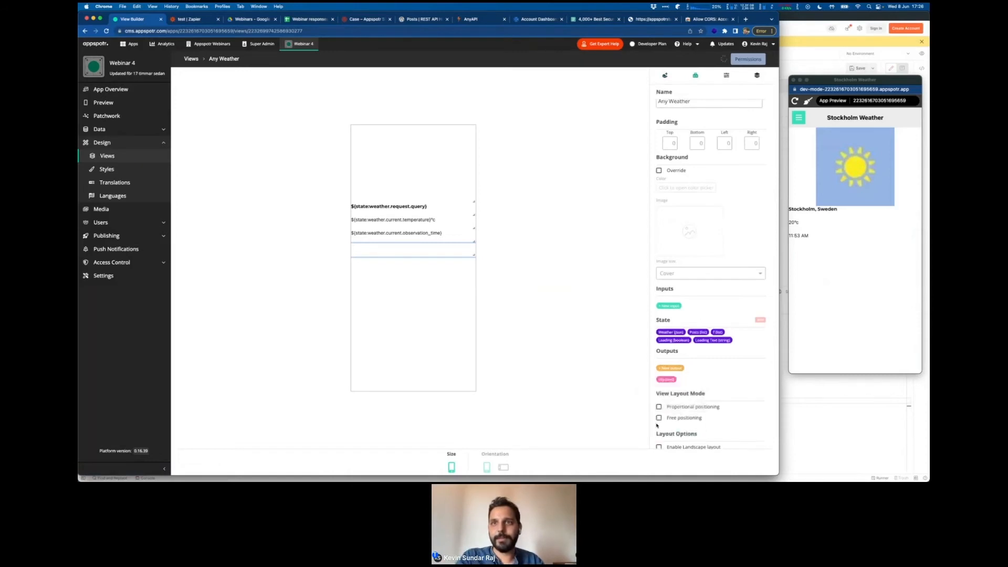
left_click(664, 369)
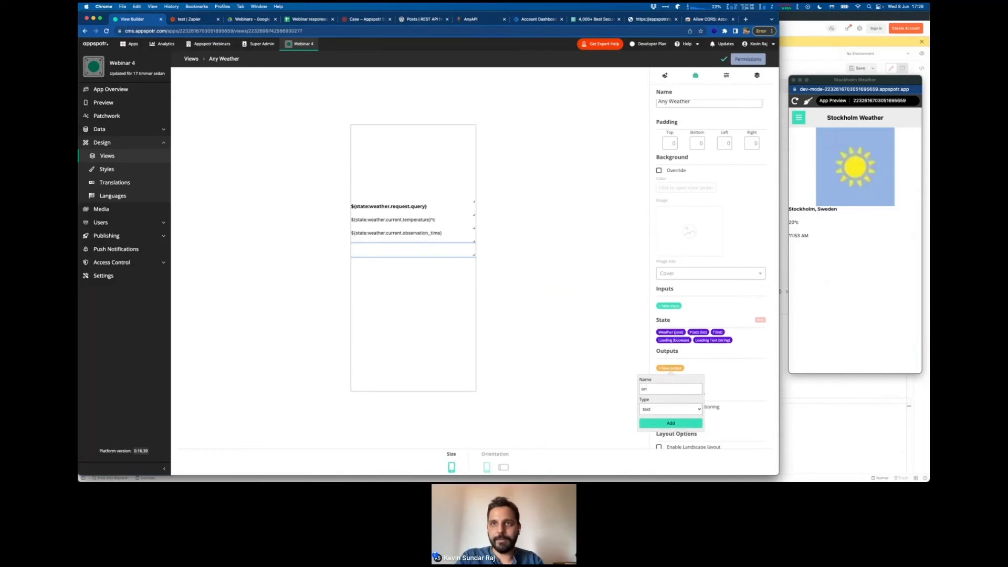
type("onRequest")
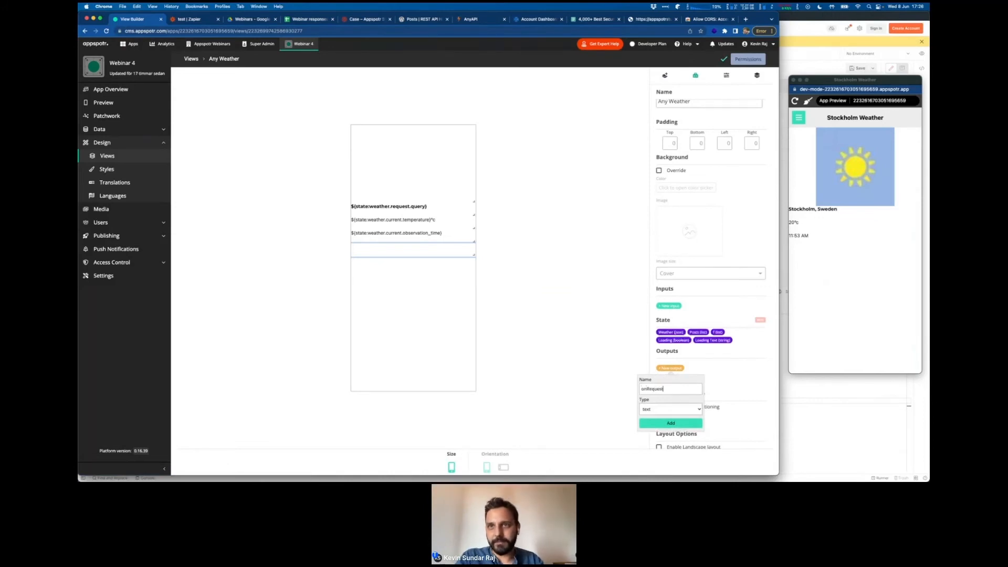
left_click(662, 409)
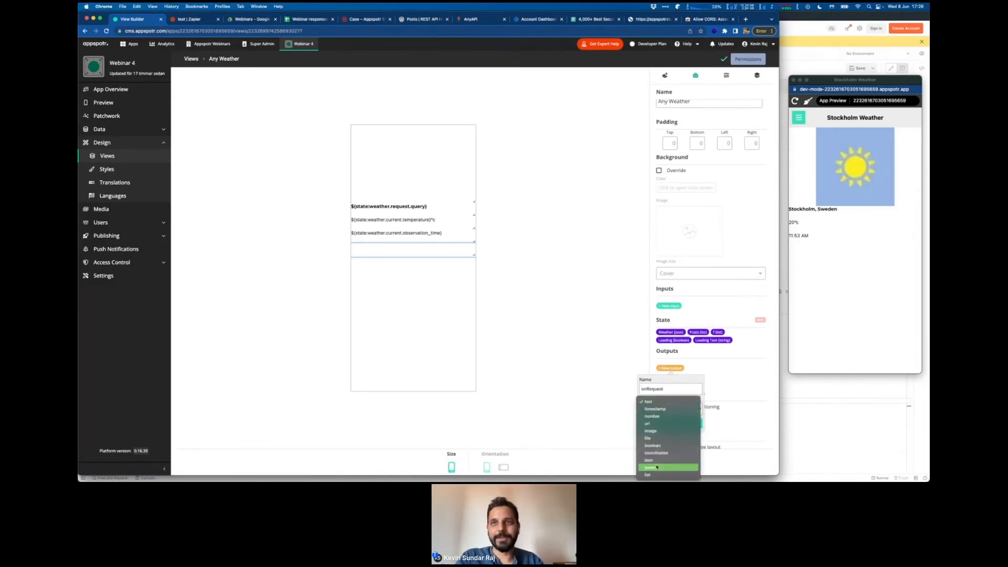
left_click(656, 467)
left_click(673, 424)
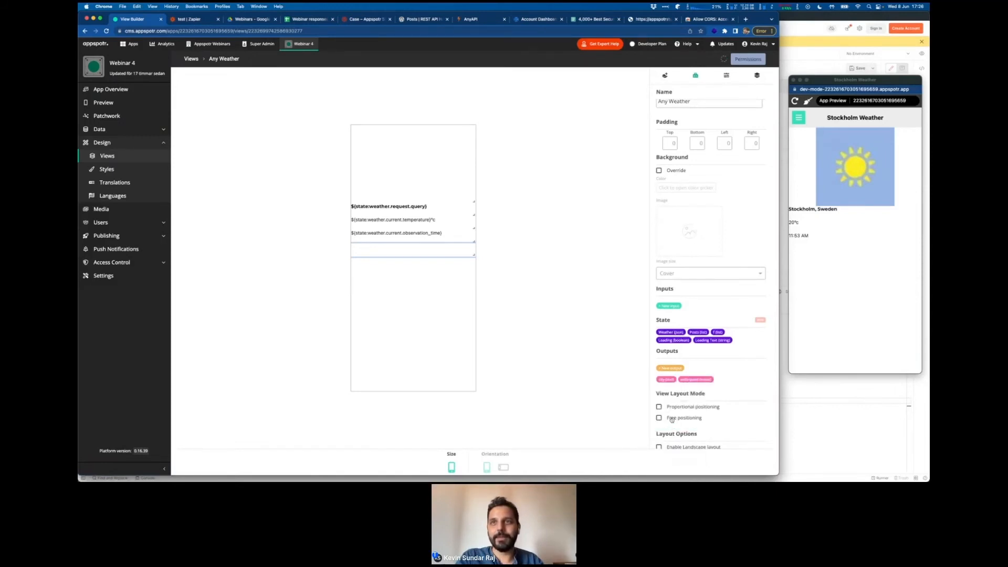
Step: Add a Button component below the input in the Any Weather view
left_click(664, 75)
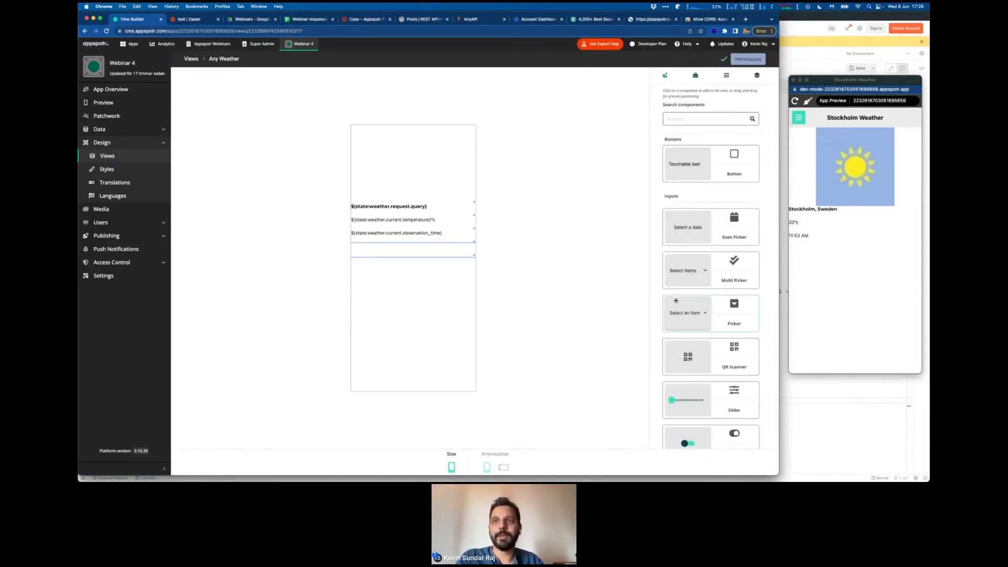
scroll(693, 326, "down", 10)
scroll(677, 301, "up", 10)
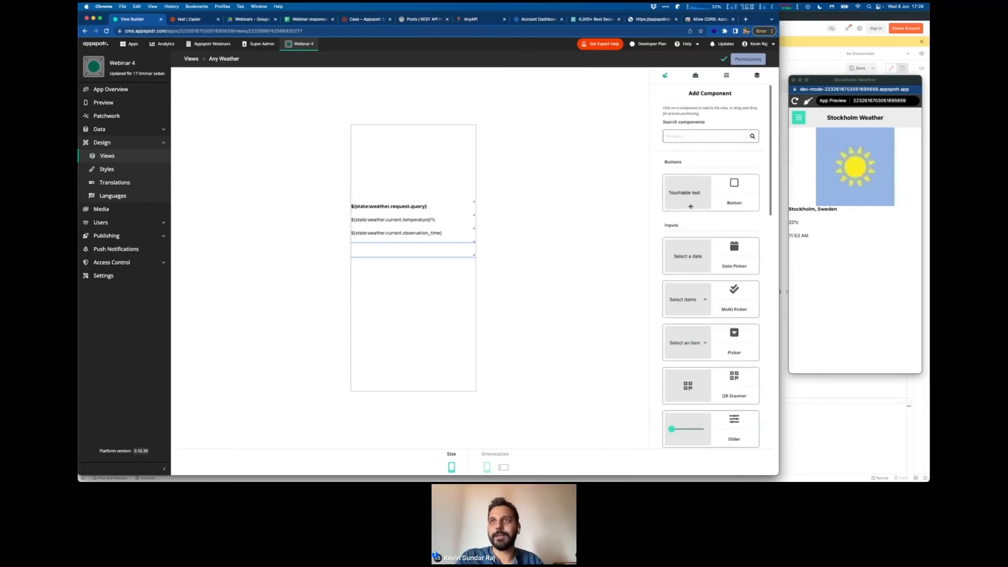
left_click(687, 194)
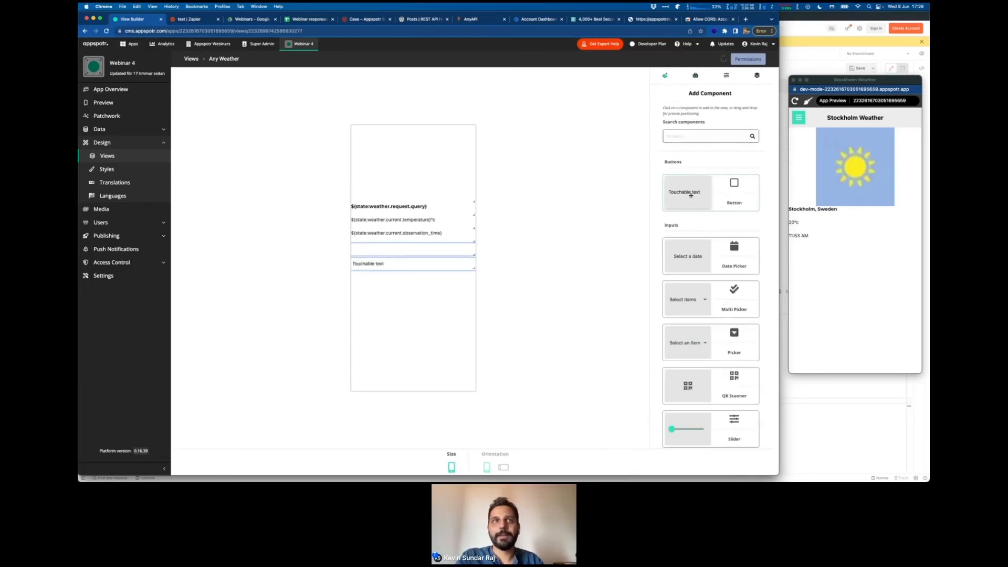
Step: Set the button's text to "Request weather" and assign the onRequest output to its press action
left_click(722, 79)
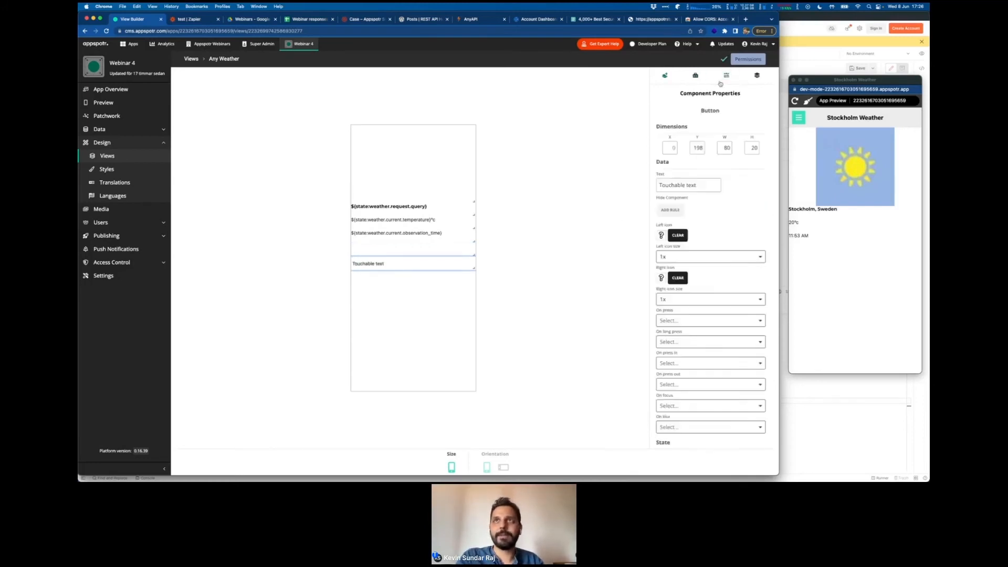
triple_click(683, 184)
type("Requst")
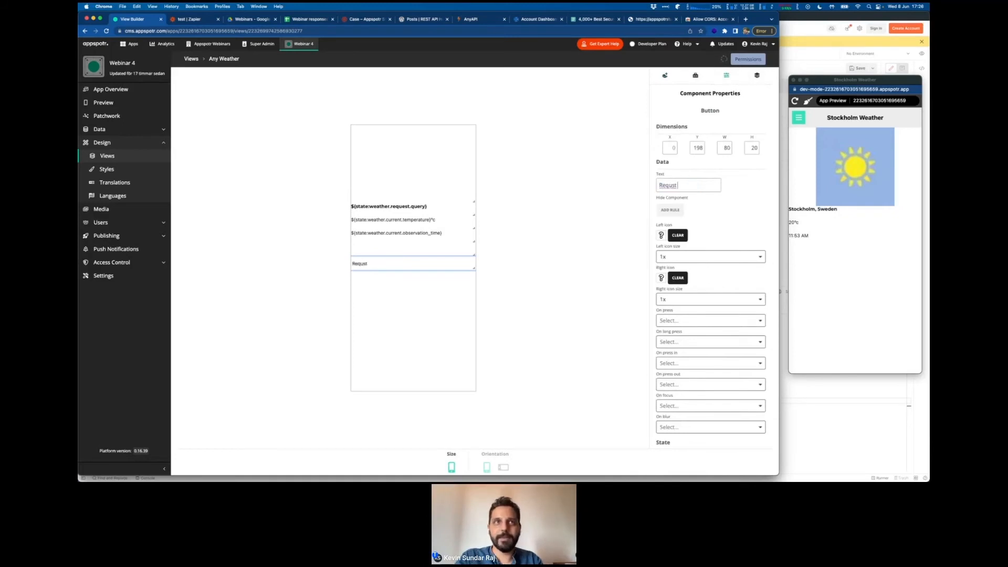
key("BackSpace")
key("BackSpace")
type("est weather")
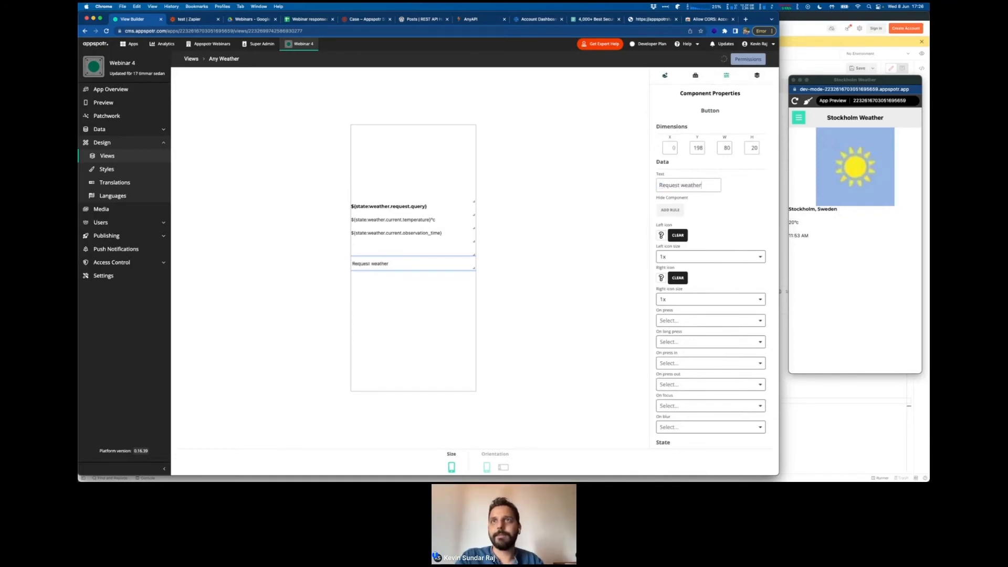
left_click(676, 321)
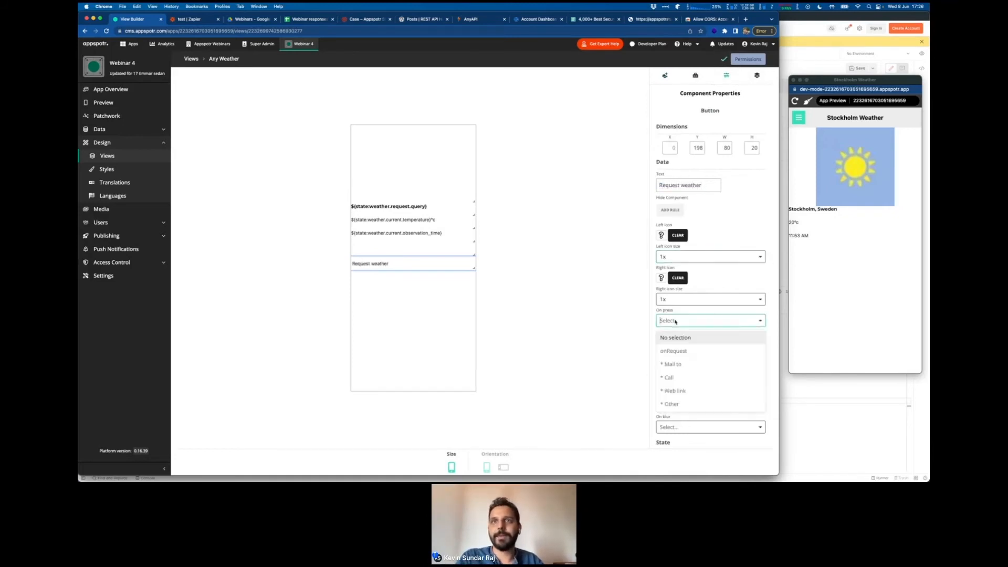
left_click(673, 350)
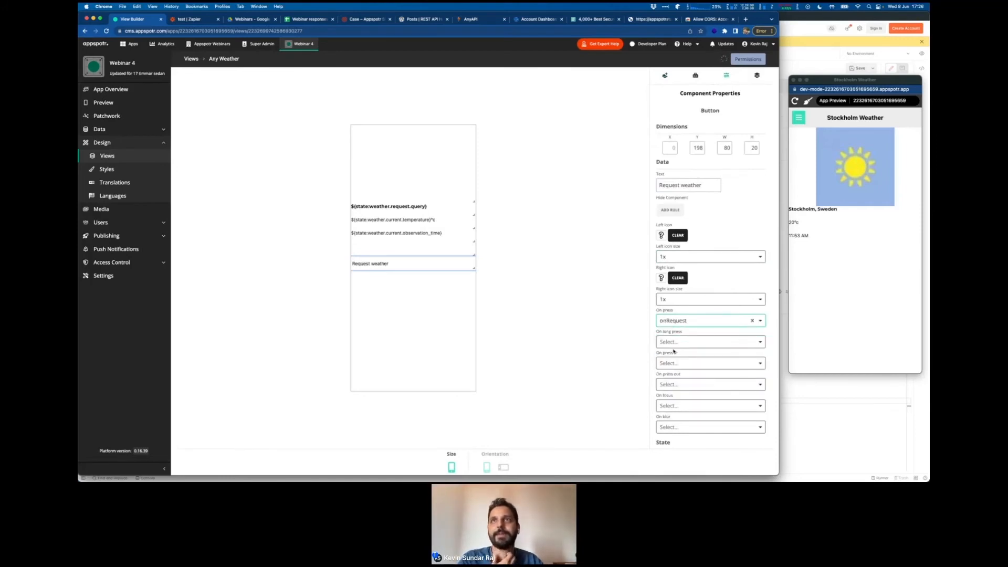
Step: Give the input component the placeholder "City name" and link its value to the city output
left_click(446, 250)
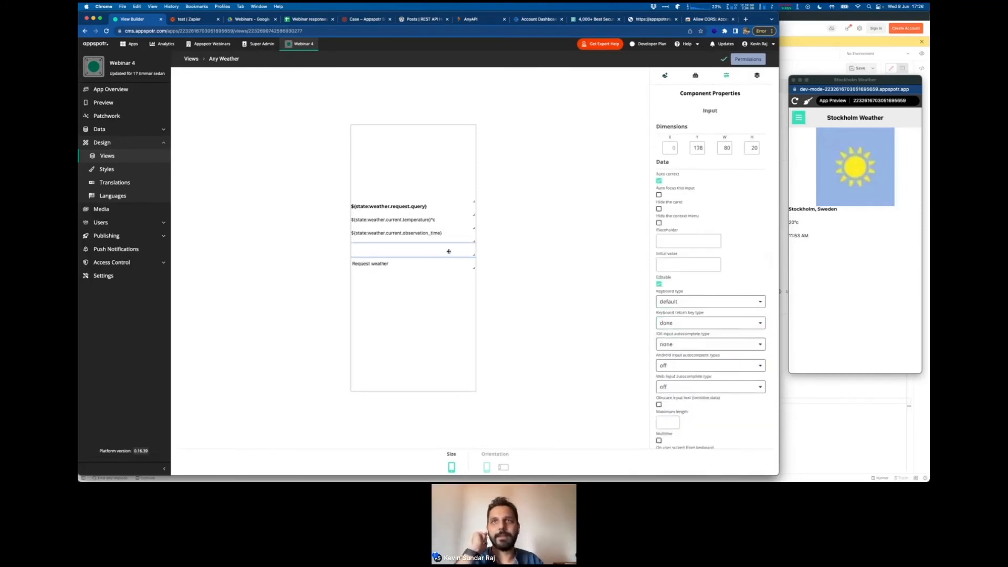
left_click(666, 245)
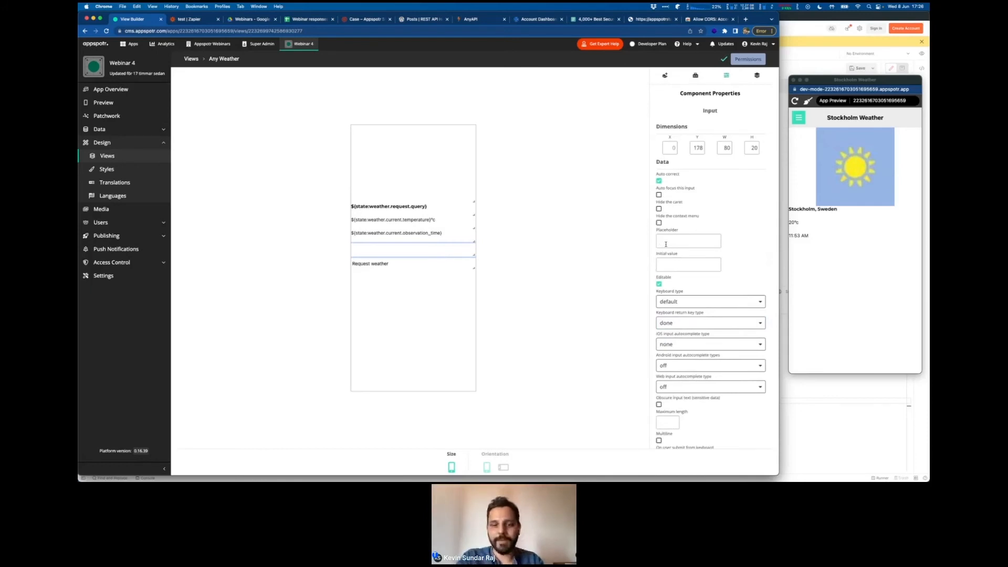
type("City name")
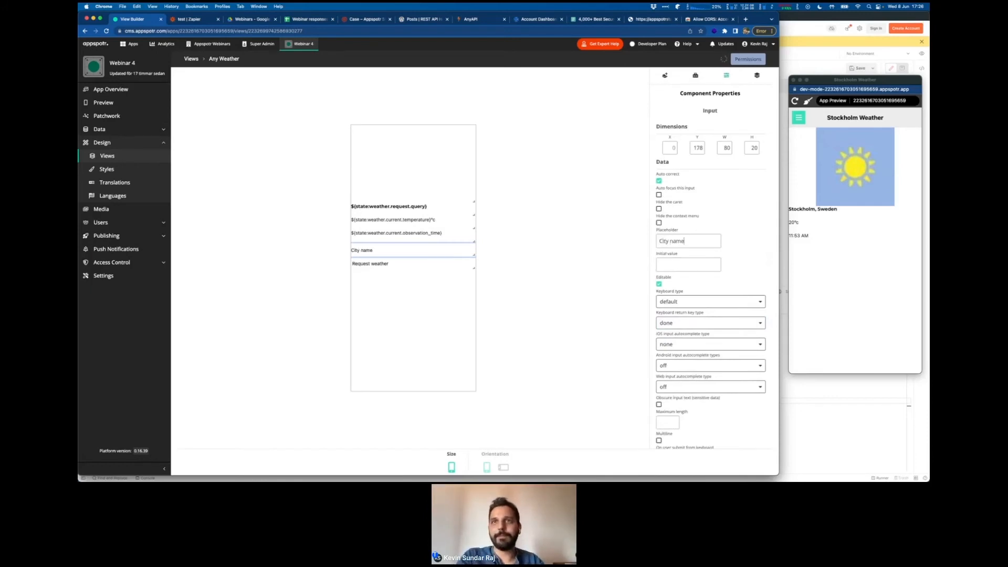
scroll(671, 291, "down", 10)
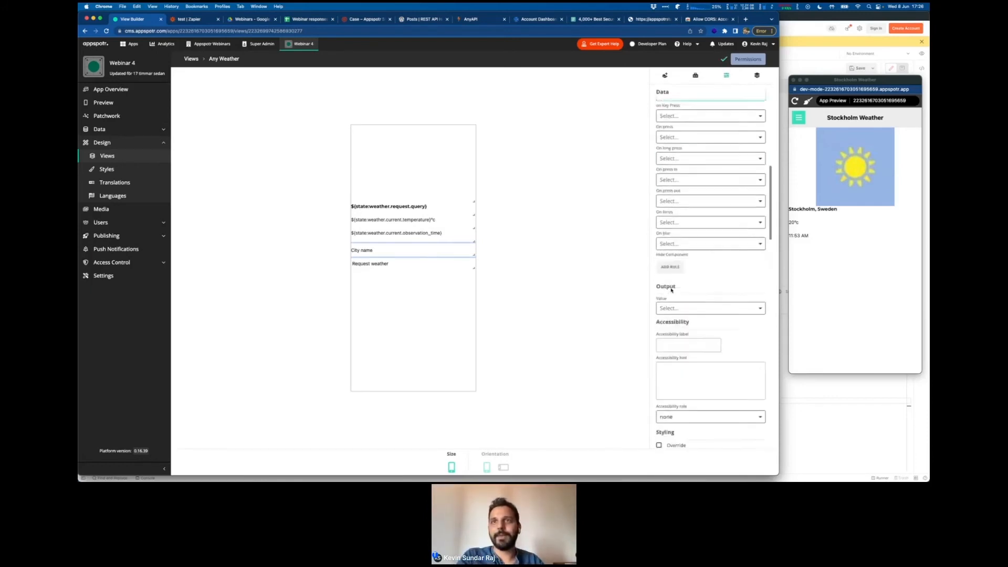
left_click(671, 257)
left_click(670, 278)
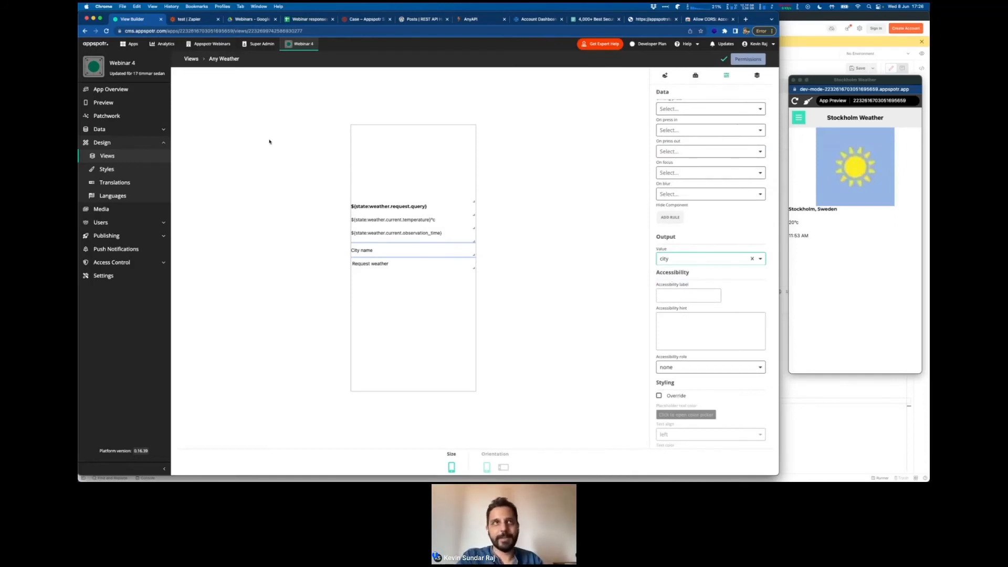
Step: Copy the request URL of the Current Weather method in the Weather Stack integration
left_click(132, 129)
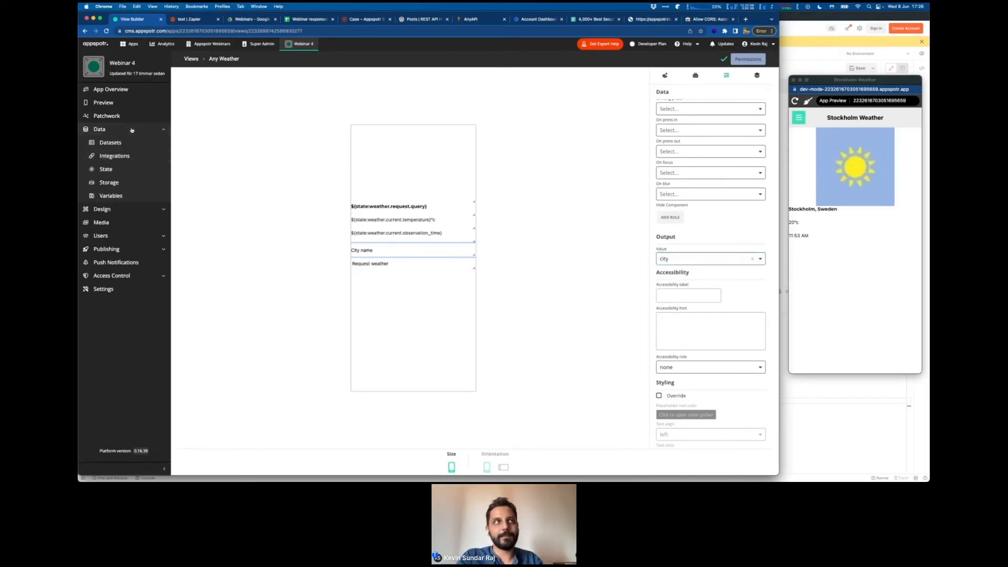
left_click(127, 156)
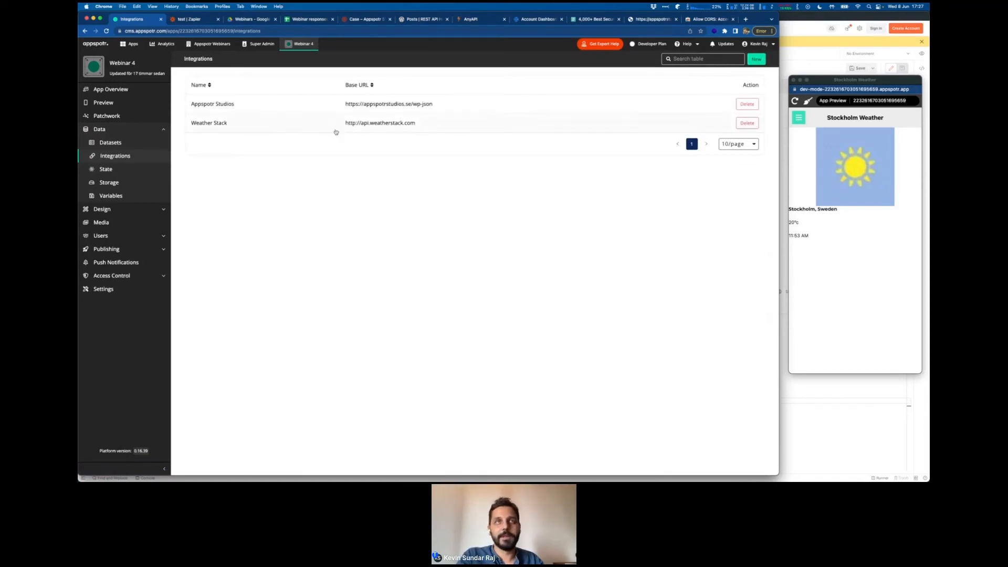
left_click(335, 128)
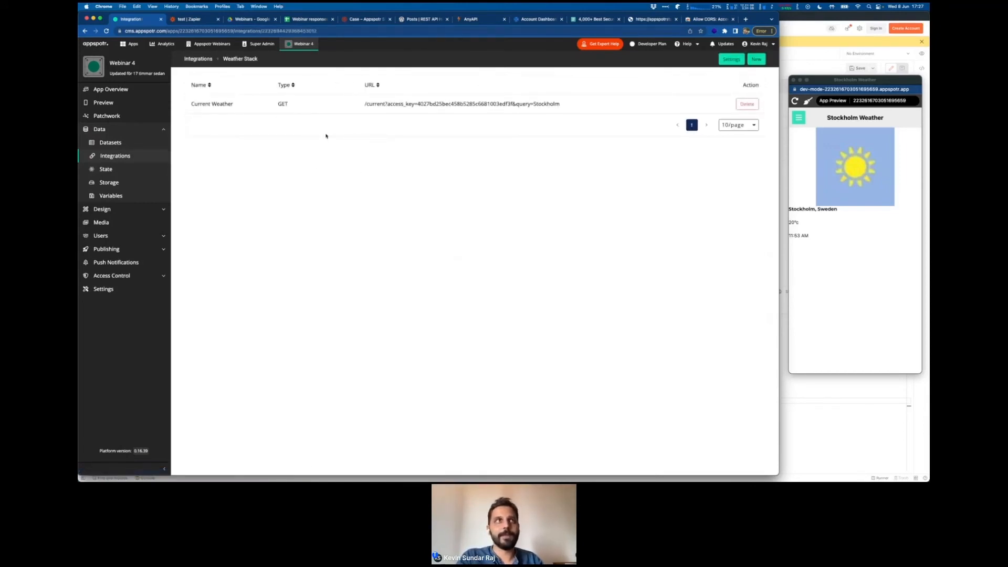
left_click(272, 109)
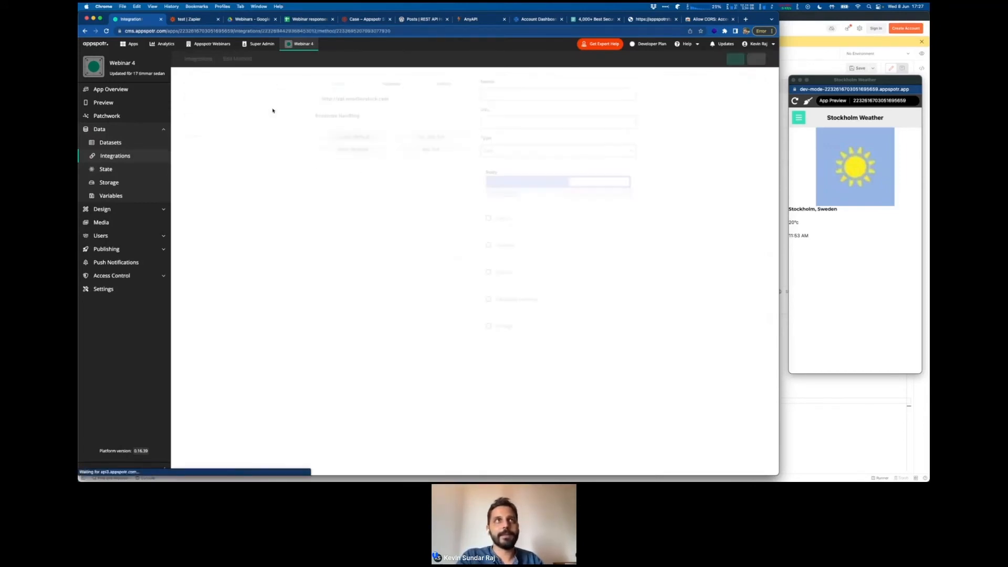
triple_click(508, 122)
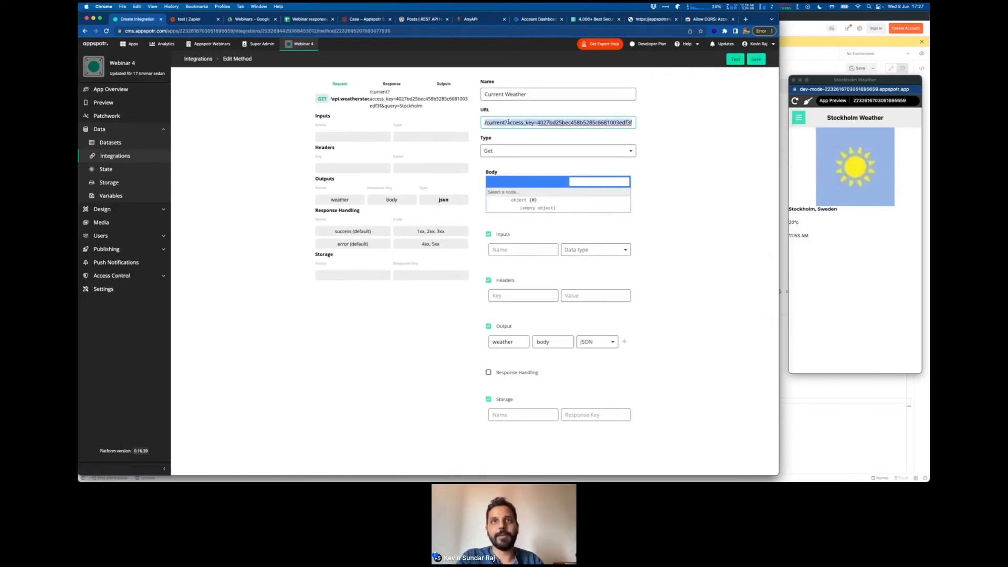
left_click(208, 59)
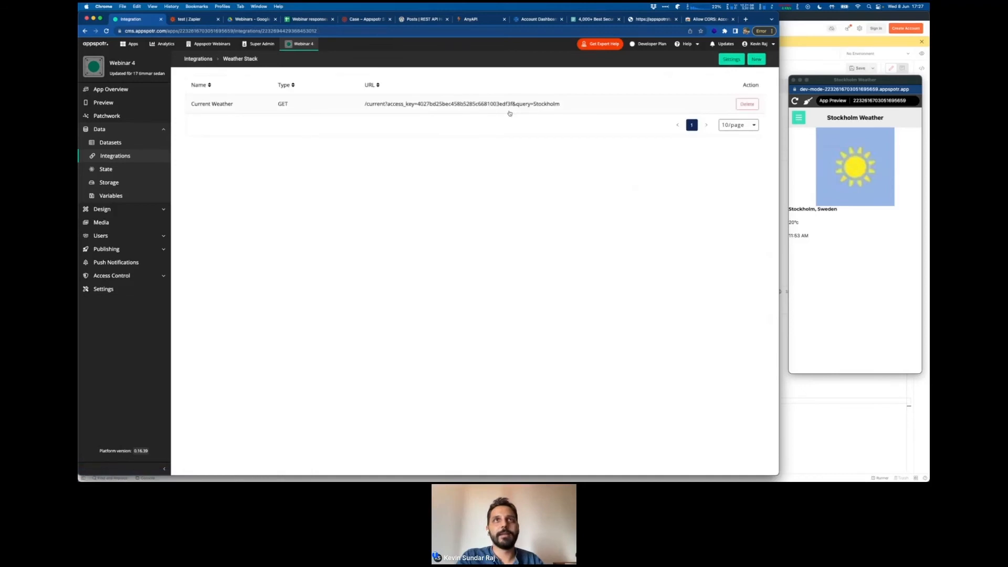
Step: Rename the Current Weather method as "Current Weather Stockholm" and save it
left_click(510, 113)
left_click(530, 95)
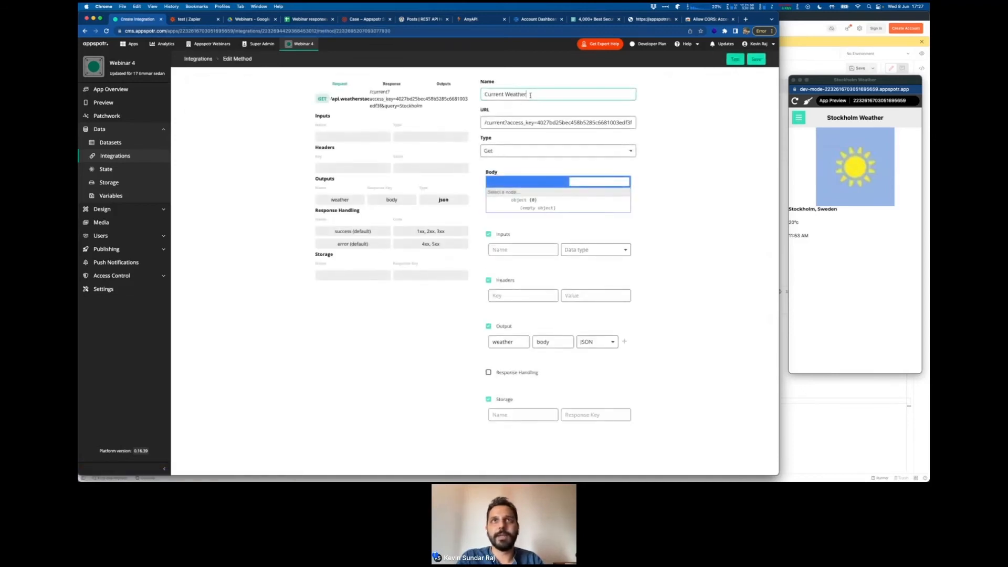
type("Stock")
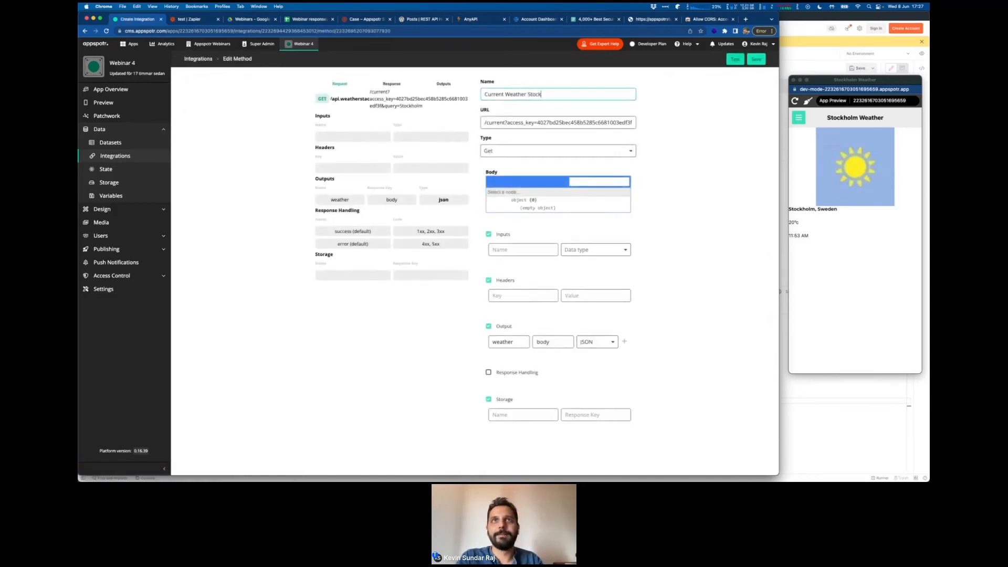
type("holm")
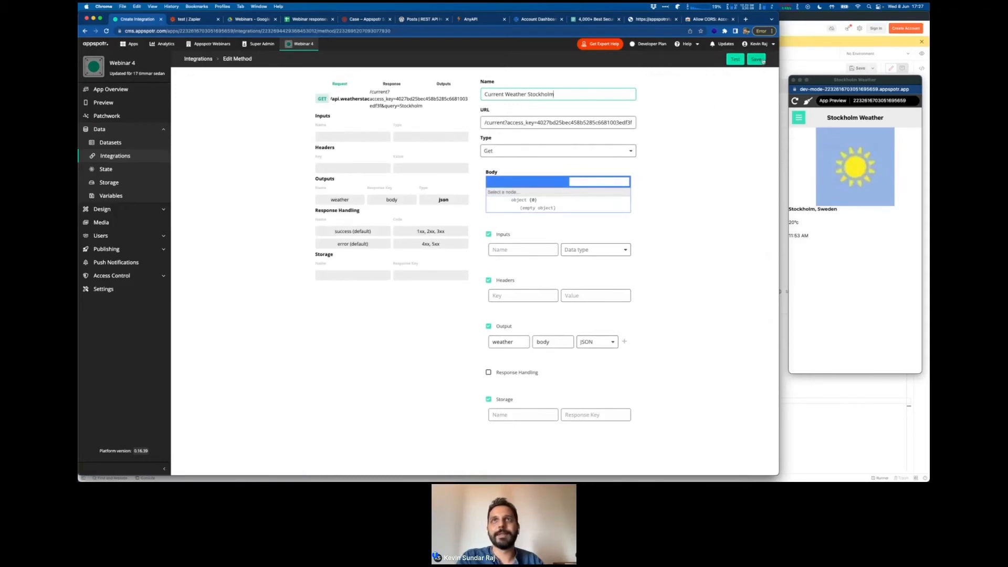
left_click(404, 102)
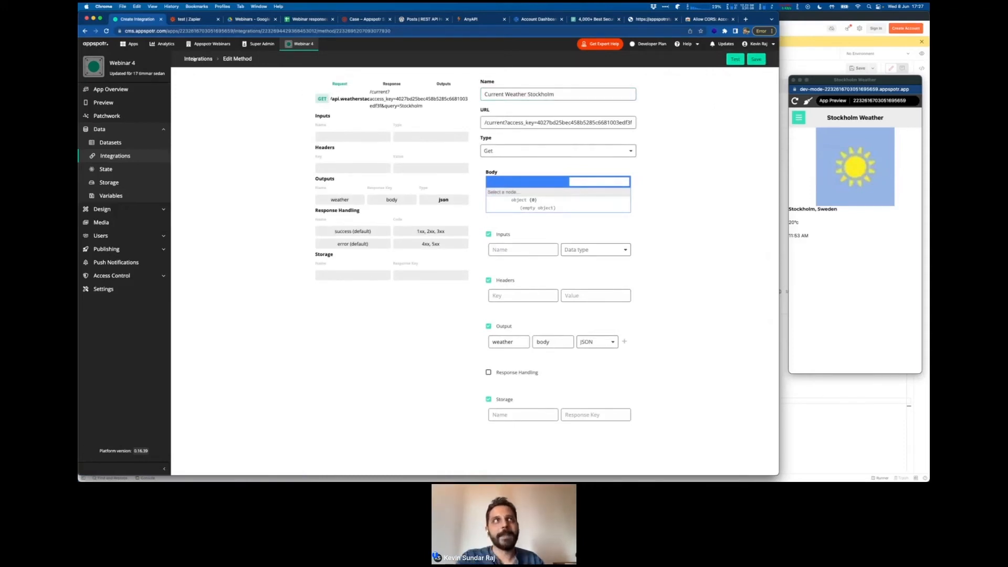
left_click(756, 59)
Step: Start a new Weather Stack method named "Get Current Weather" and paste the copied request URL with its API access key
left_click(757, 59)
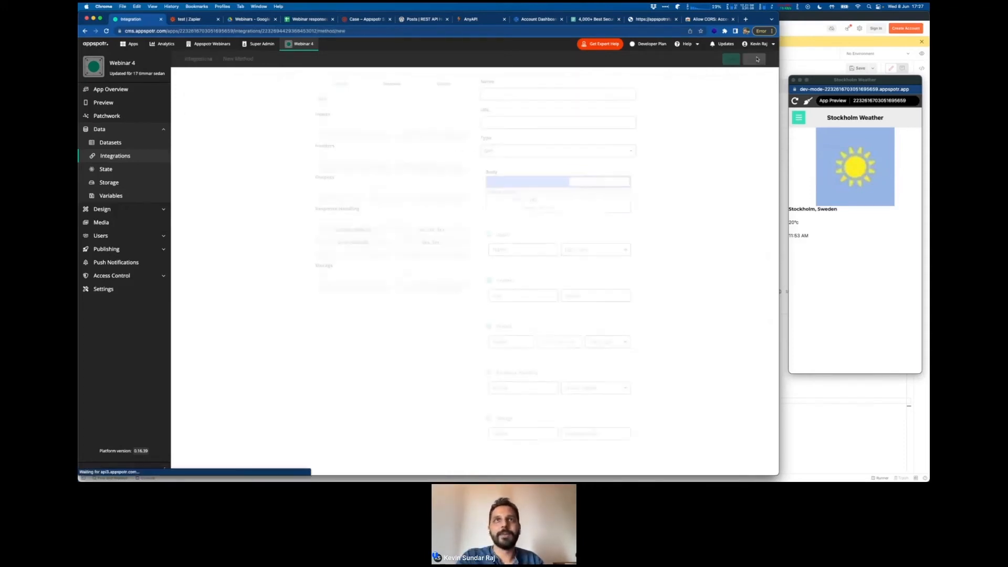
left_click(561, 91)
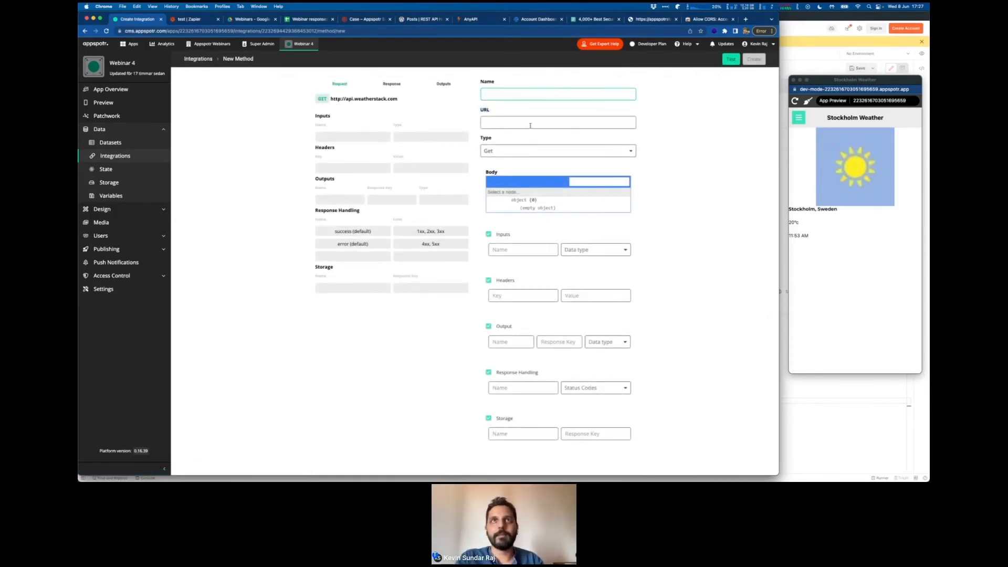
type("Get Cur")
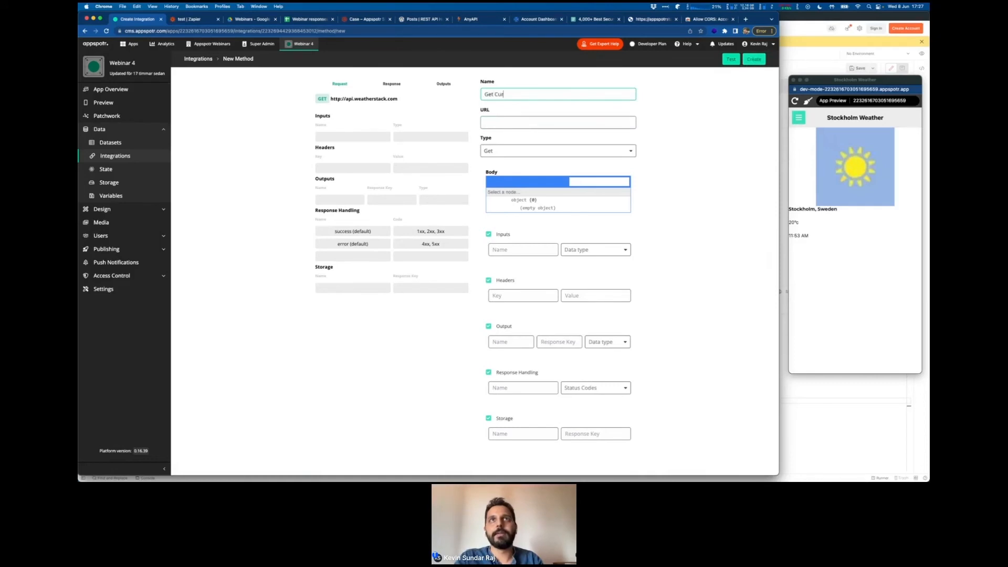
type("rent Weather")
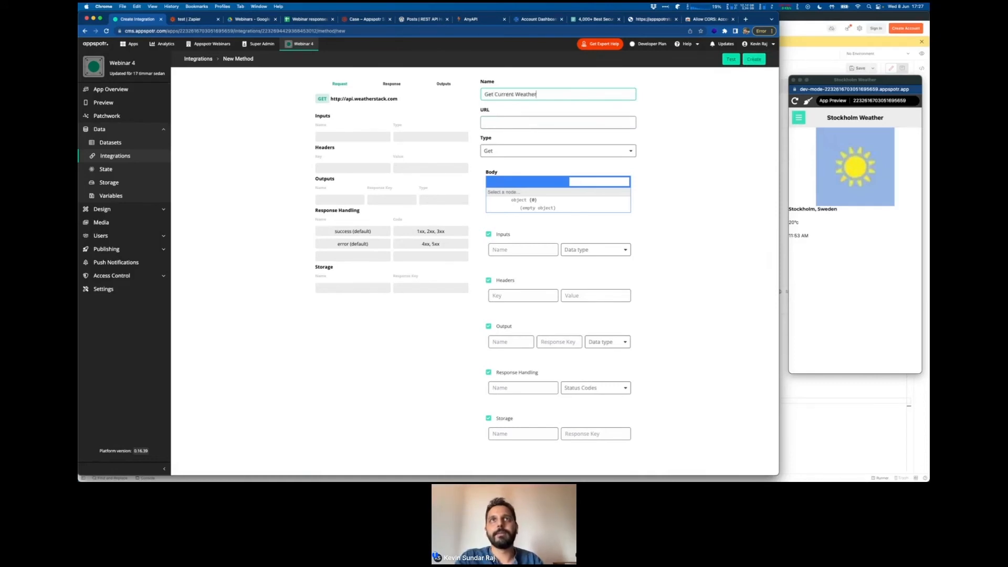
left_click(495, 122)
key("super+v")
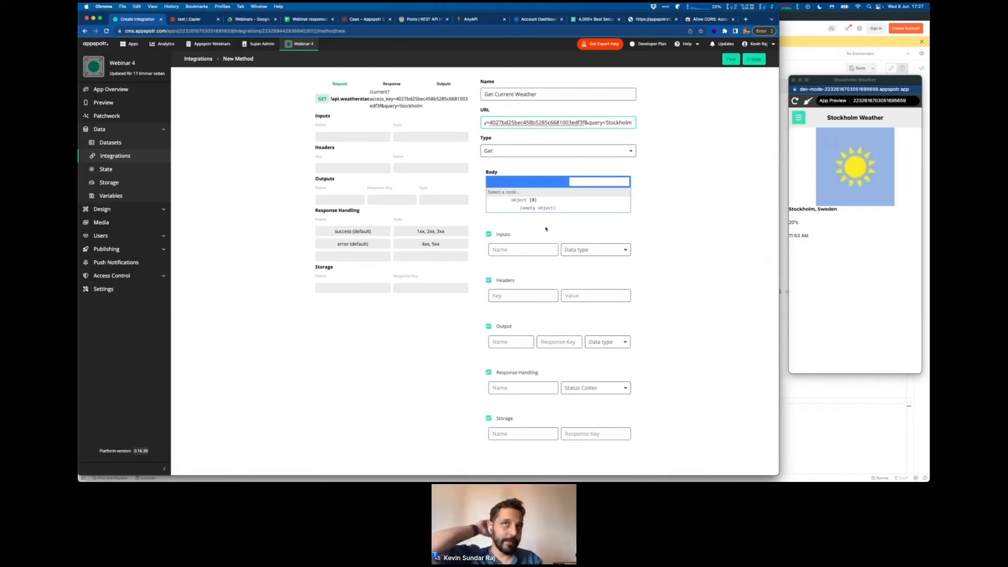
Step: Add an input named city of data type Text to the Get Current Weather method
left_click(520, 250)
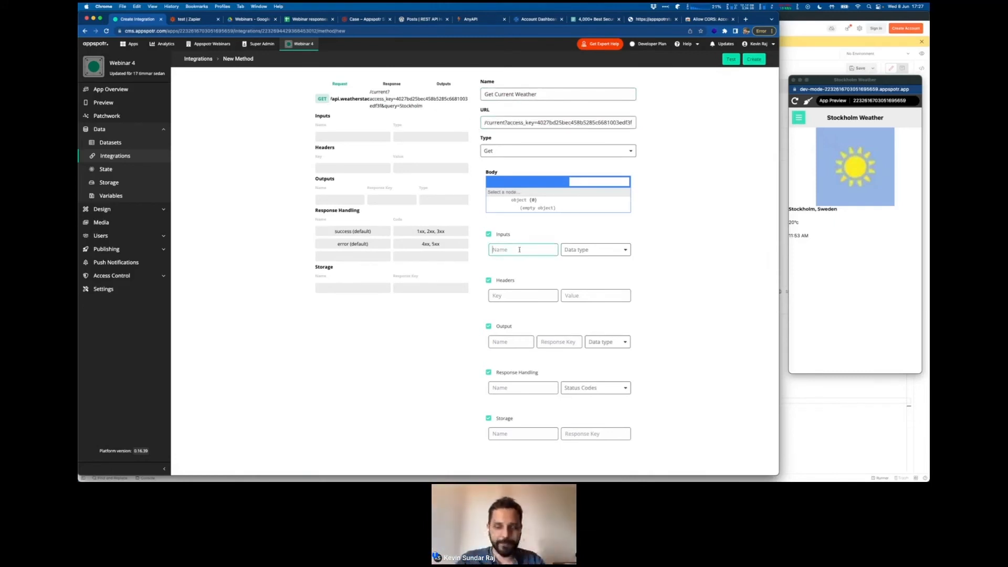
type("city")
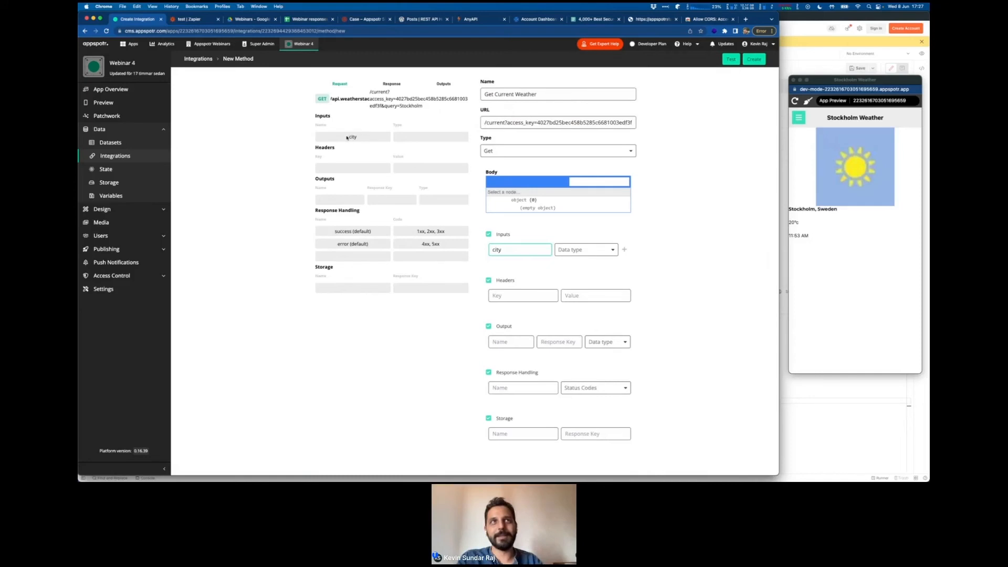
left_click(580, 249)
left_click(567, 269)
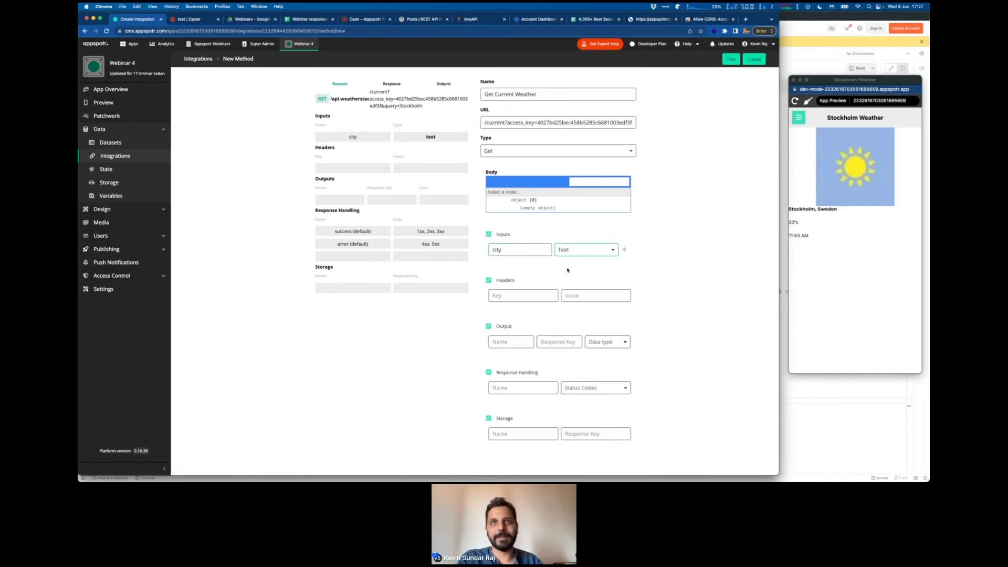
Step: Replace Stockholm in the request URL's query parameter with the input reference ${city}
left_click(571, 123)
key("super+Right")
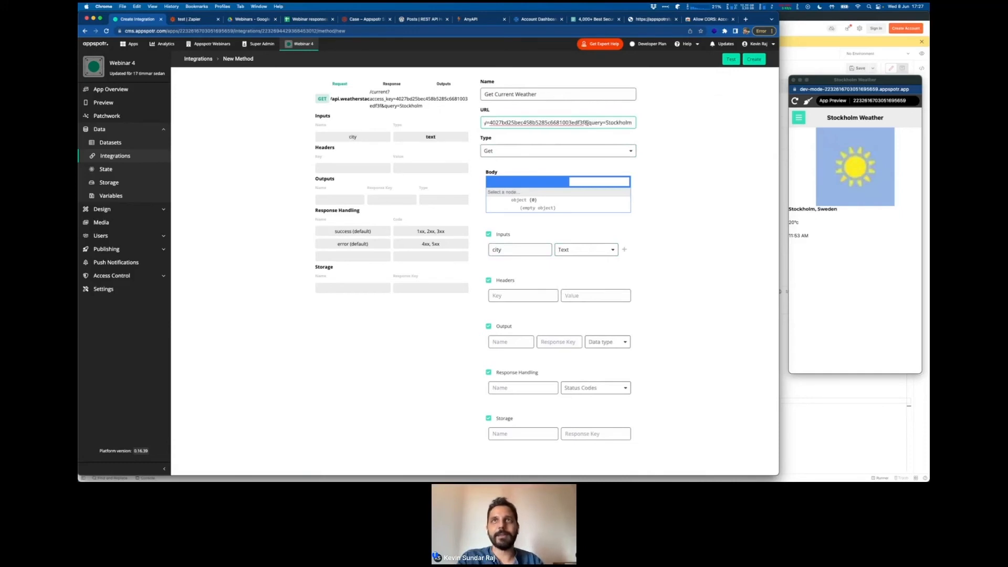
double_click(613, 123)
key("BackSpace")
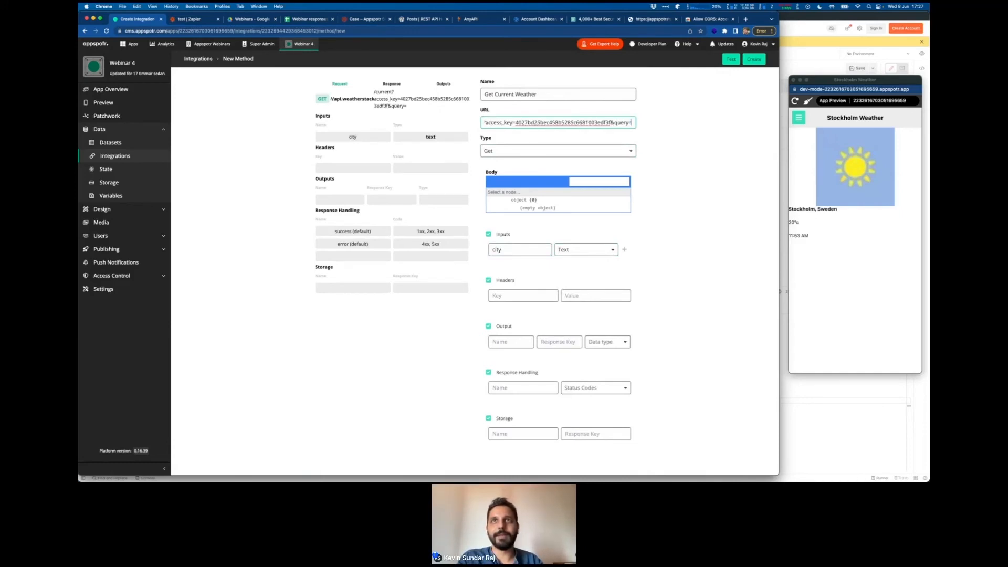
type("${}")
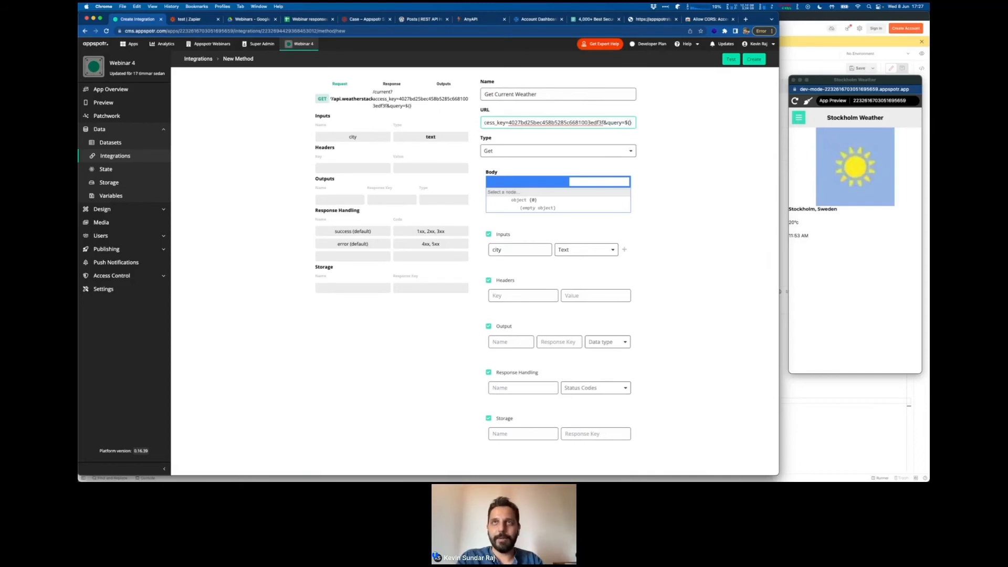
type("city")
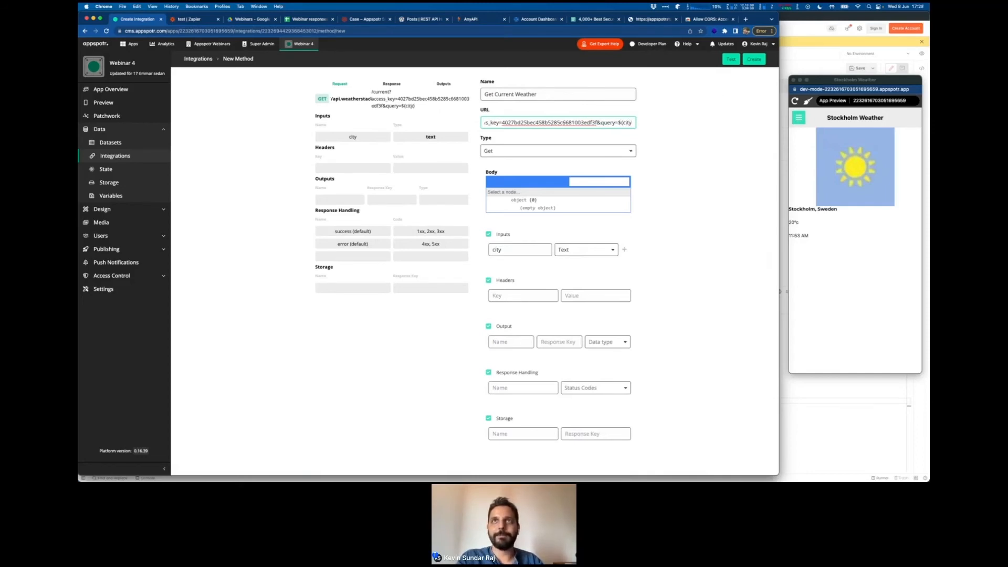
key("Right")
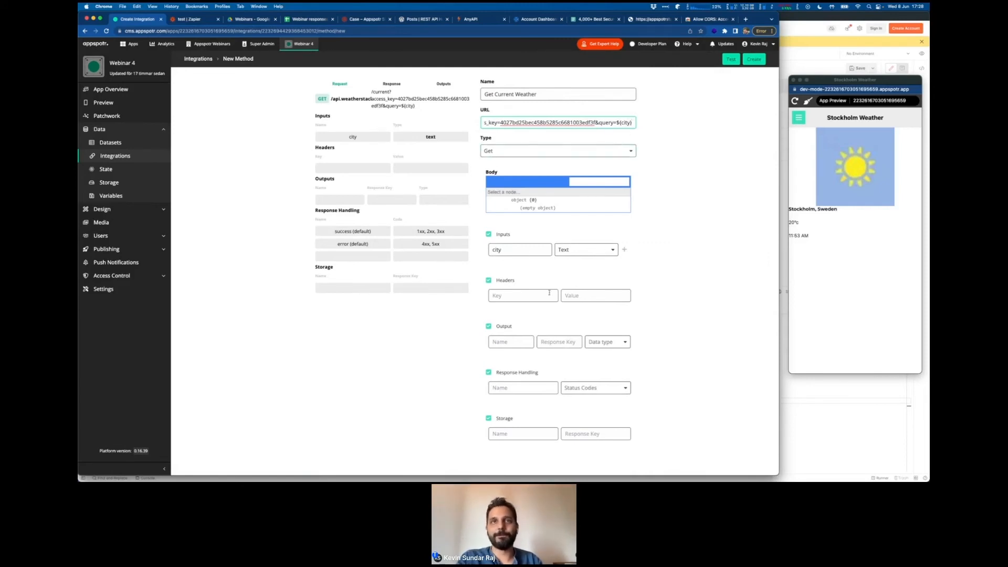
Step: Add a JSON output named weather with the response key body, and create the method
left_click(510, 344)
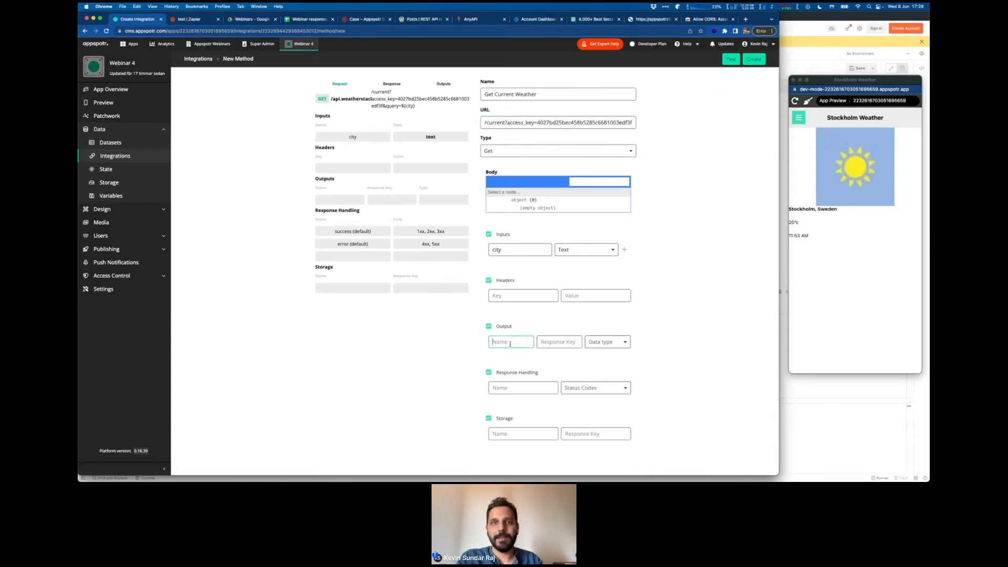
type("weather")
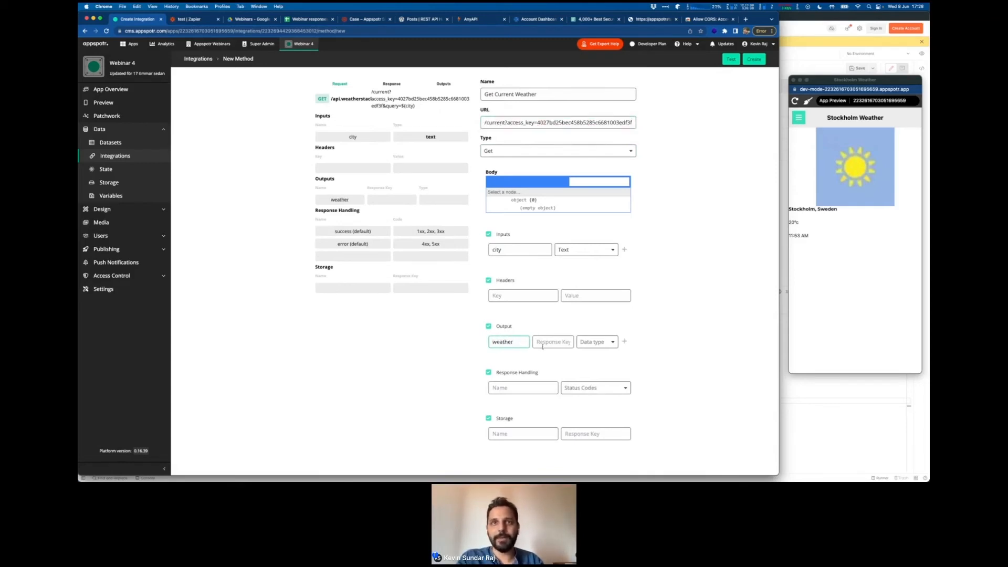
type("body")
left_click(580, 344)
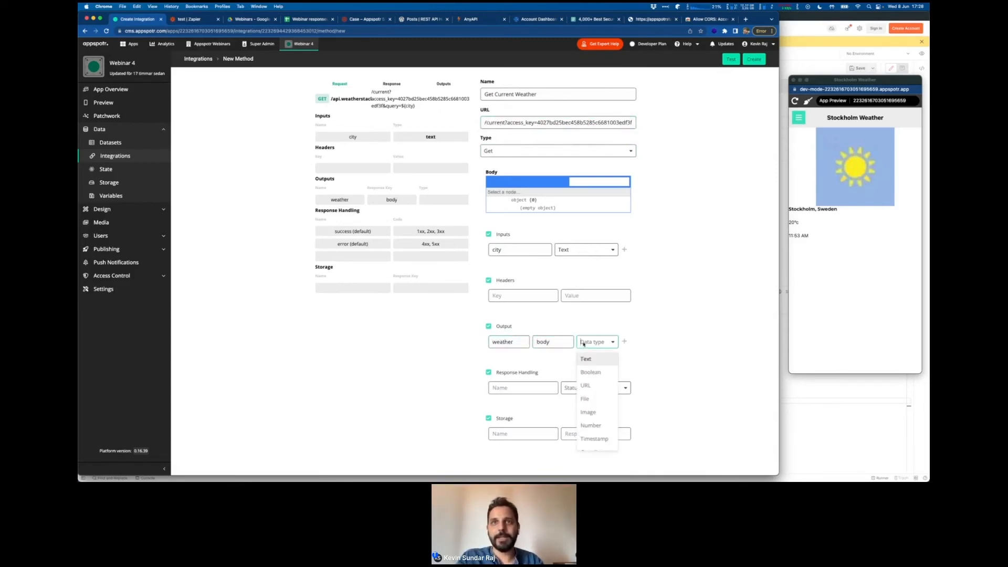
left_click(587, 430)
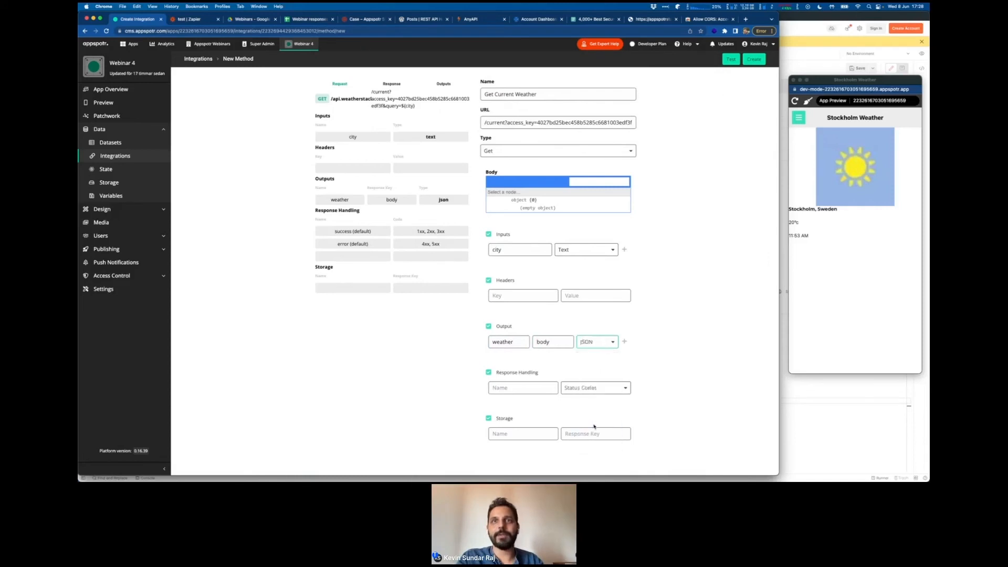
left_click(754, 58)
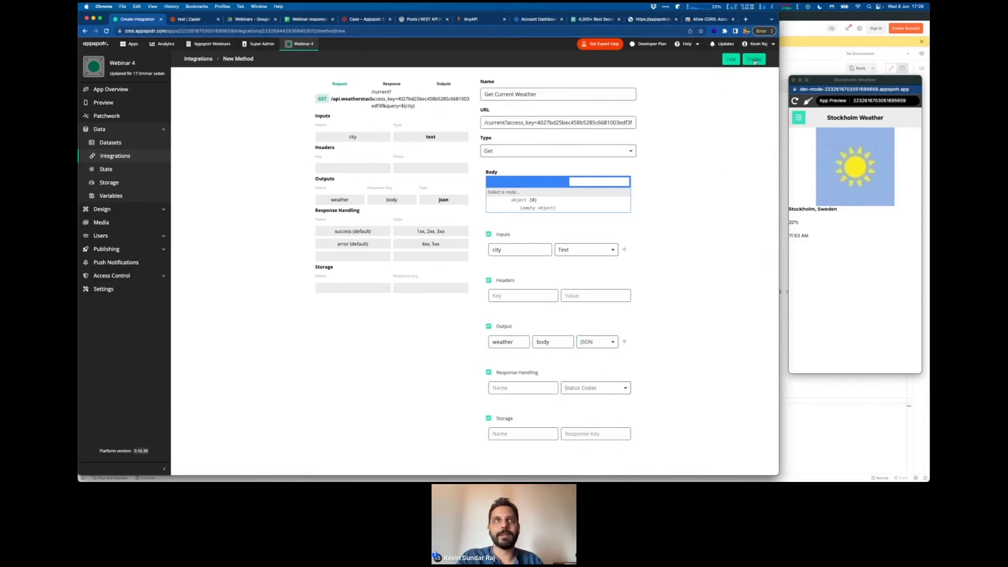
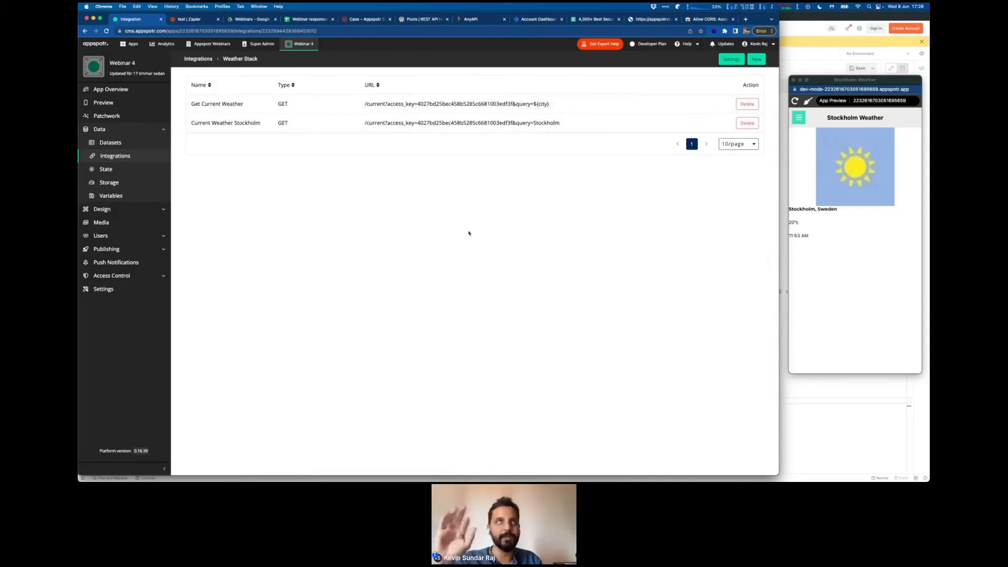
Step: Add the Any Weather view to the patchwork and connect the Menu patch's menuItem output to it
left_click(132, 115)
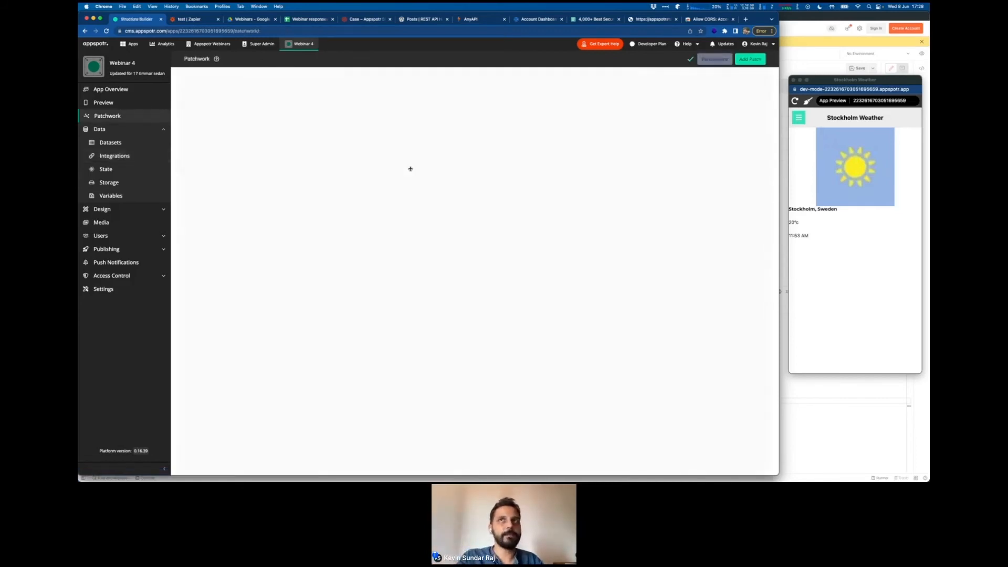
left_click_drag(503, 157, 523, 165)
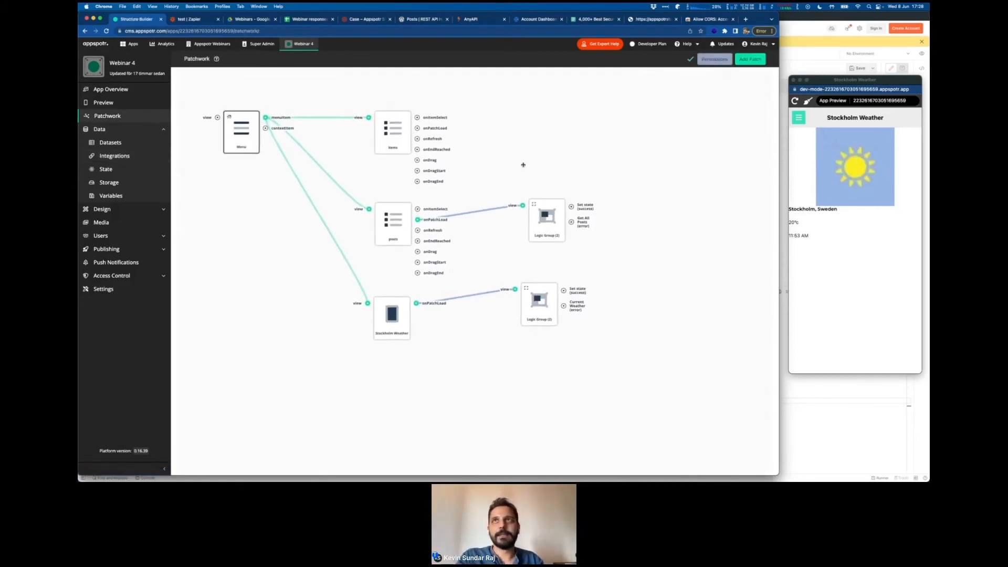
left_click(750, 59)
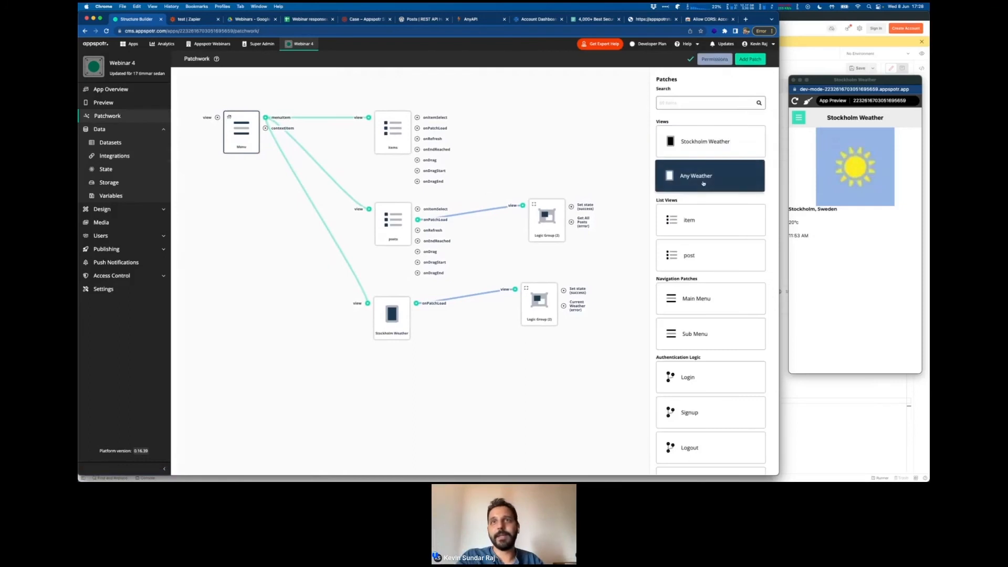
left_click(703, 184)
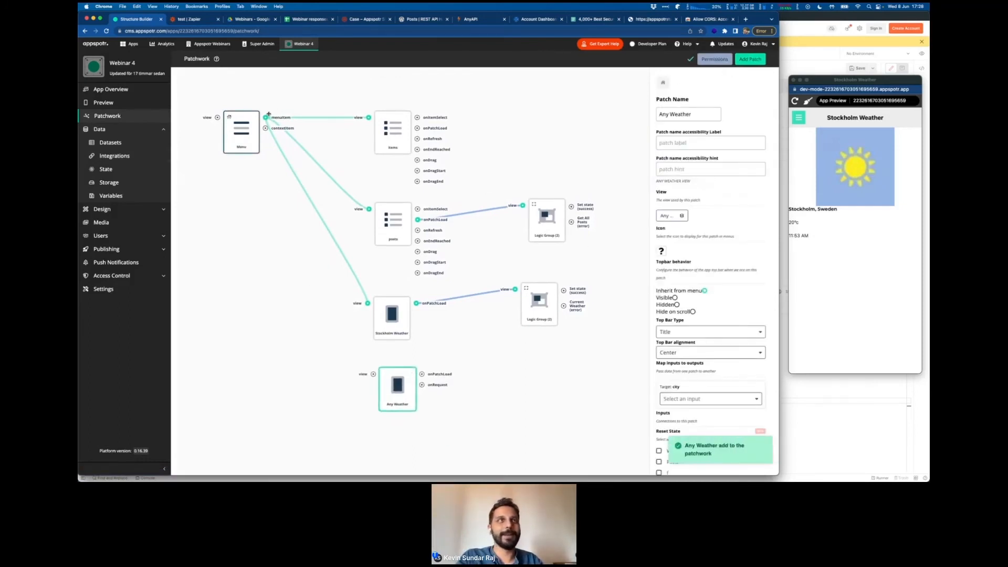
left_click_drag(270, 127, 373, 375)
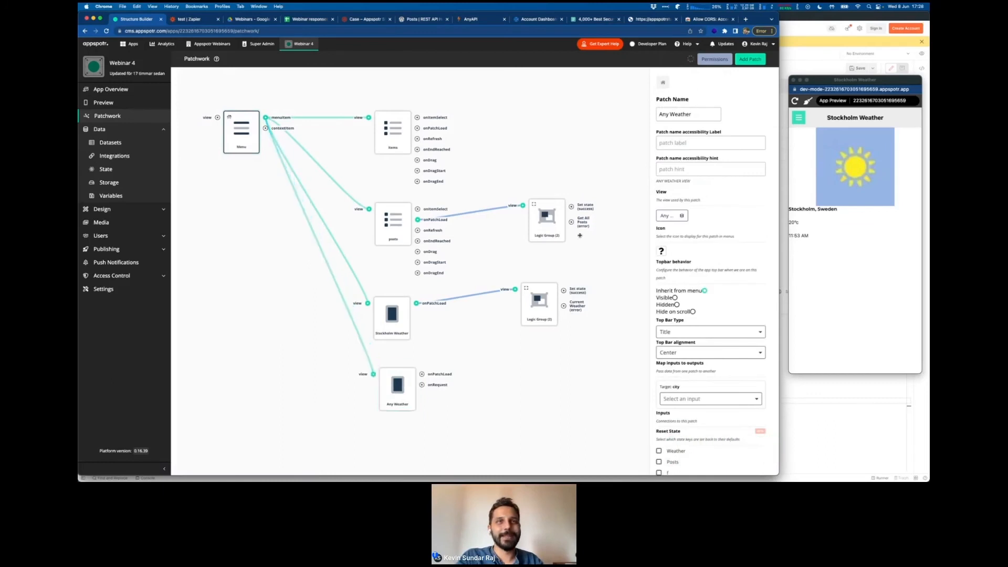
Step: Add the Weather Stack Get Current Weather integration and a Set state patch, placing both to the right of the existing view patches
left_click(745, 61)
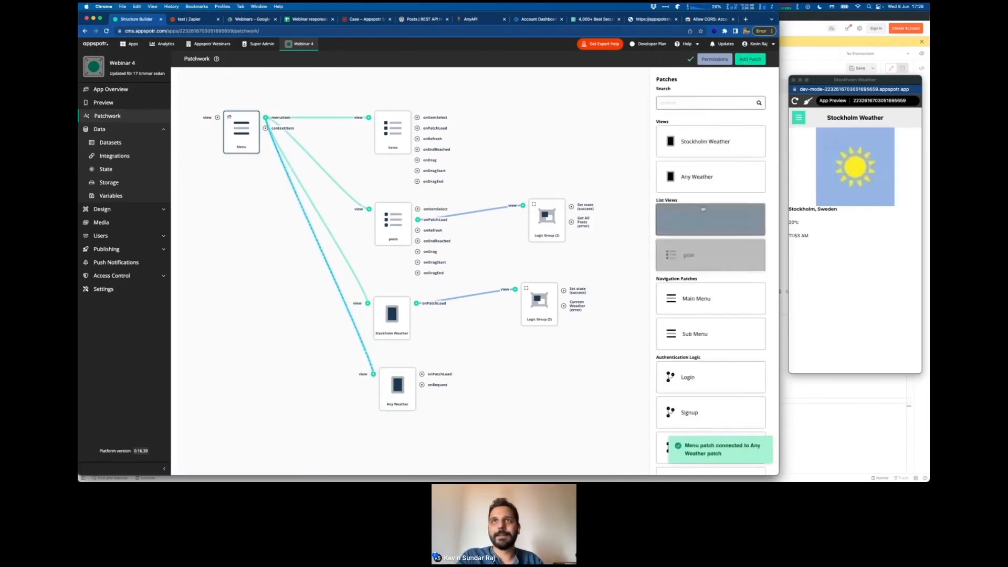
scroll(722, 417, "down", 15)
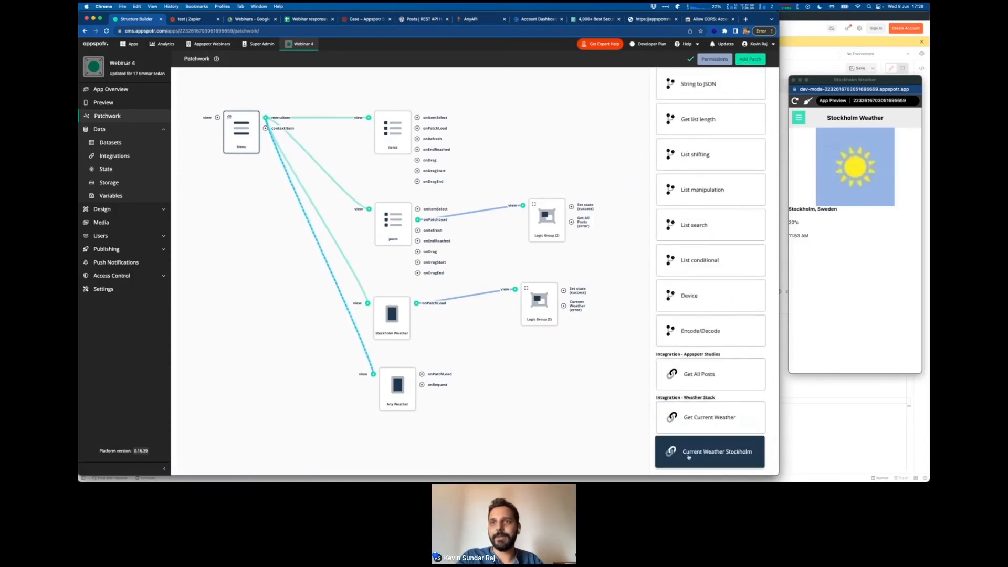
left_click(715, 419)
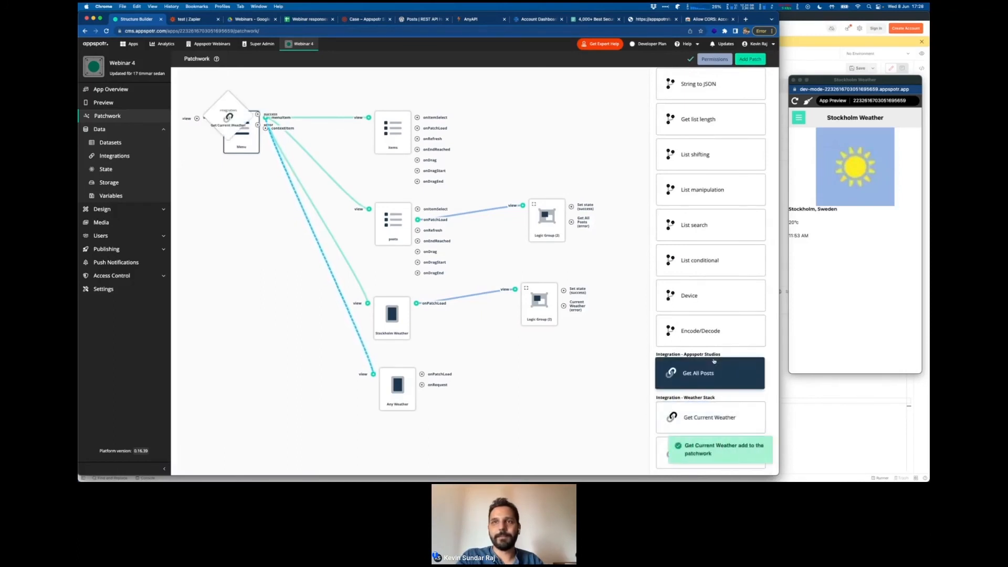
scroll(706, 262, "up", 6)
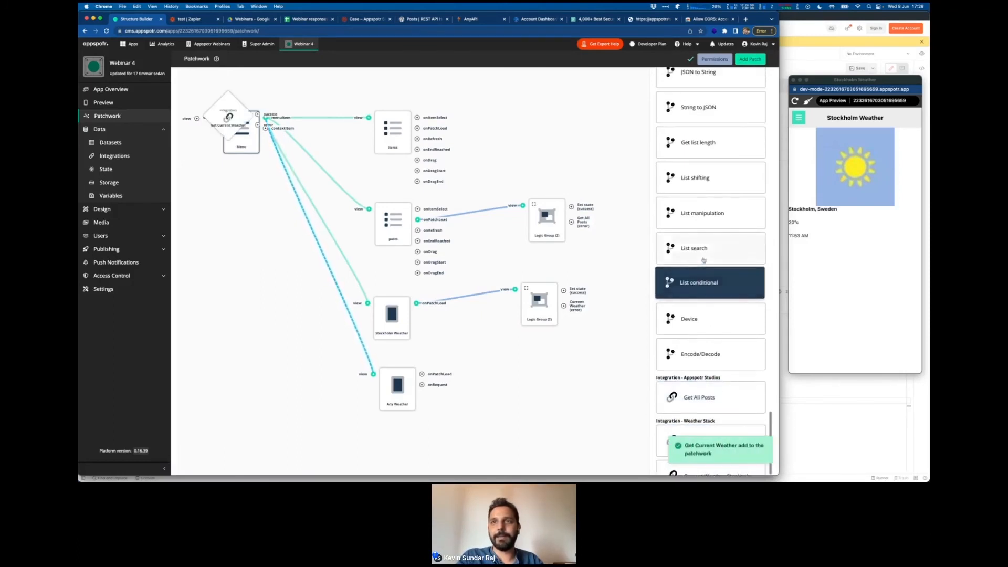
scroll(703, 259, "up", 6)
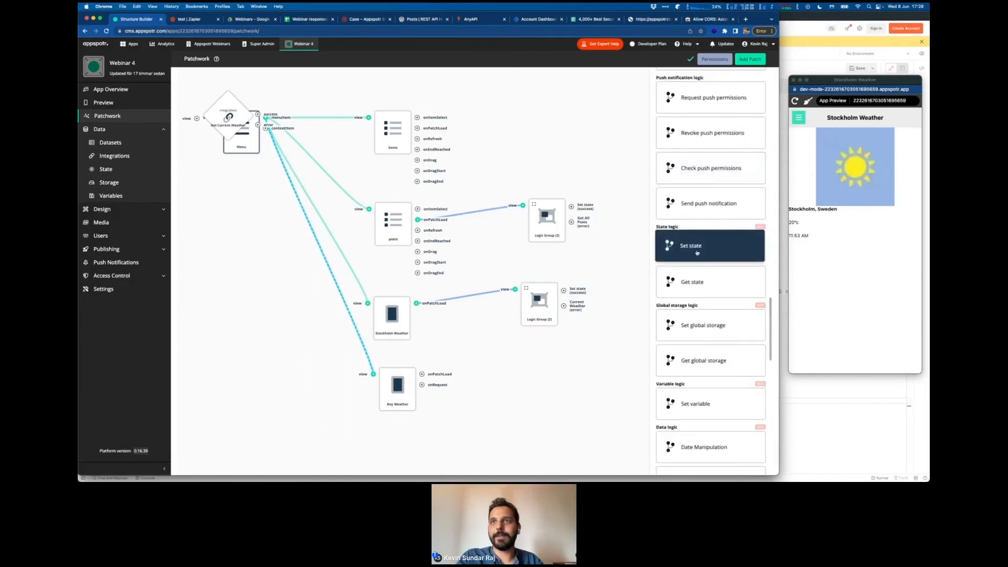
left_click(697, 253)
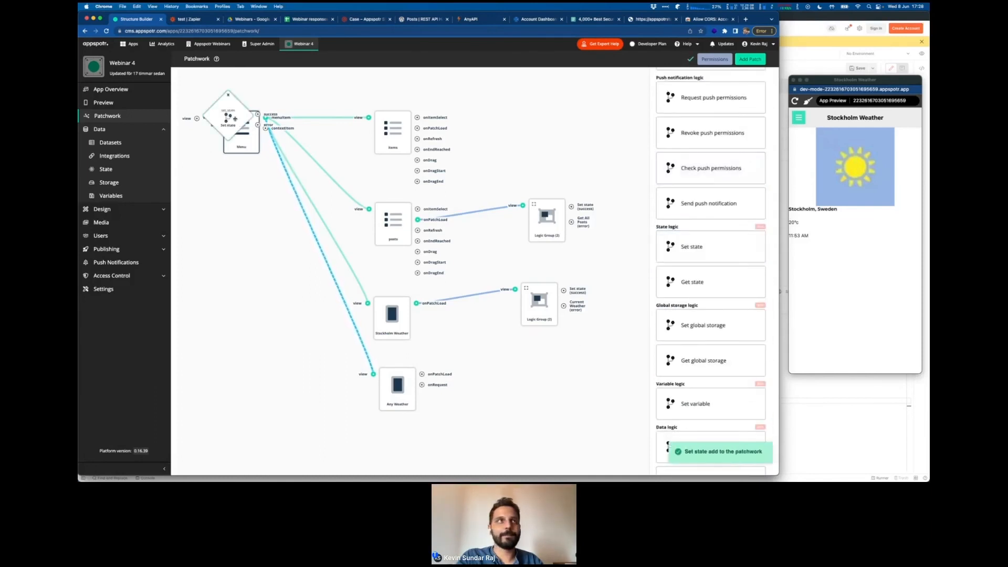
left_click_drag(235, 118, 514, 324)
left_click_drag(218, 121, 534, 379)
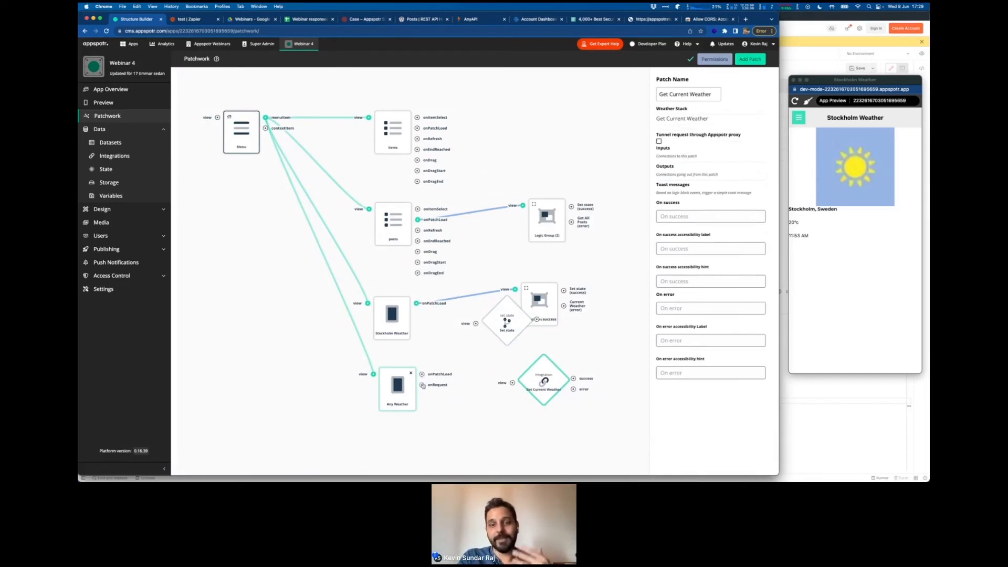
Step: Connect Any Weather's onRequest output to Get Current Weather and map its city input to Any Weather / city
left_click_drag(423, 386, 512, 383)
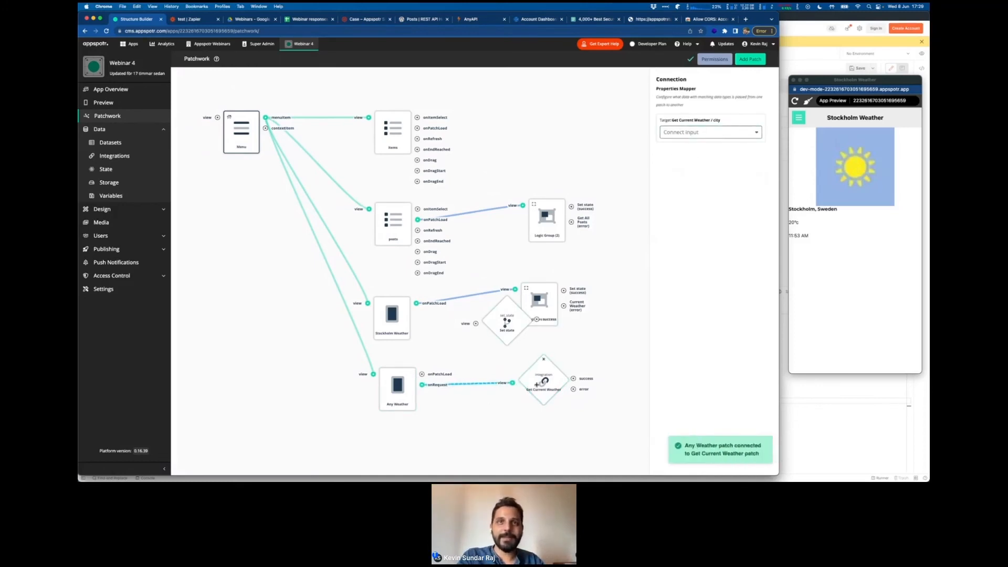
left_click(686, 133)
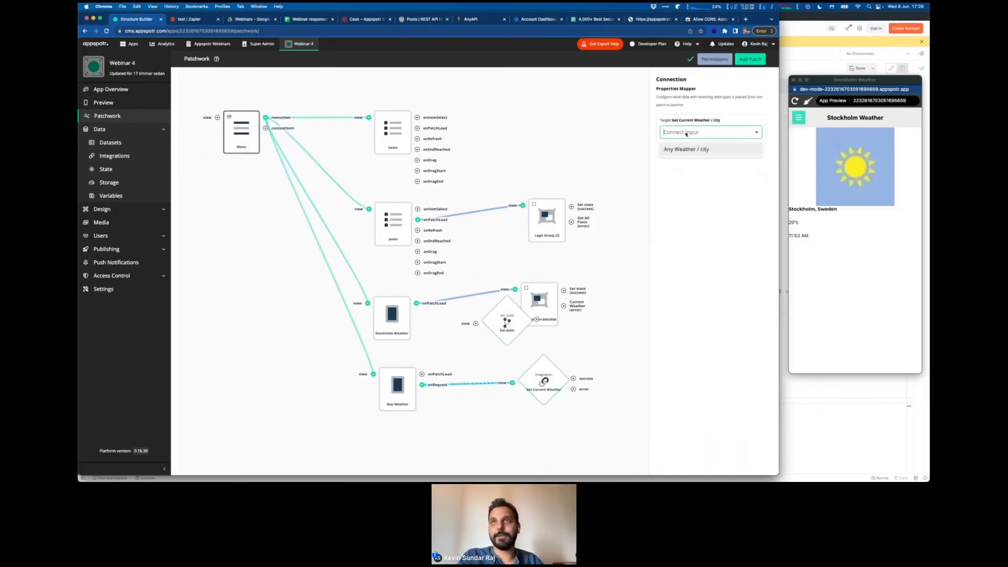
left_click(688, 149)
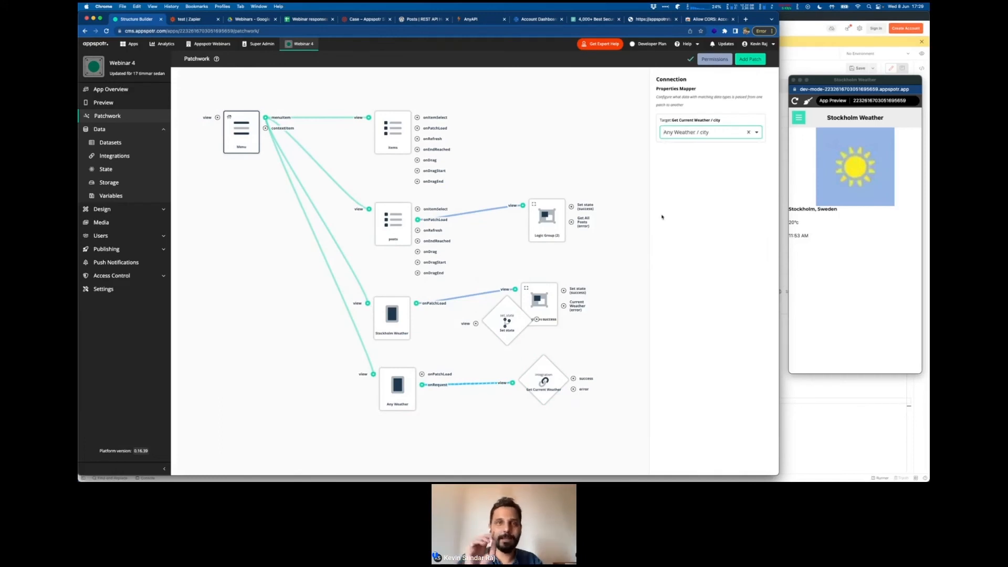
Step: Connect Get Current Weather's success output to the Set state patch and map the weather state to Get Current Weather / weather
left_click_drag(507, 327, 650, 367)
scroll(582, 356, "right", 4)
scroll(582, 356, "down", 1)
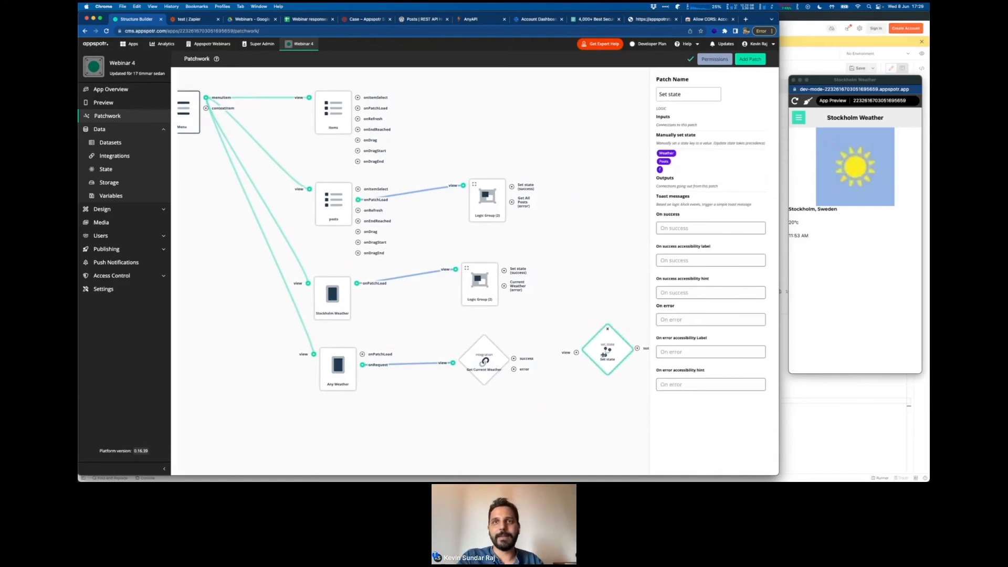
left_click_drag(518, 361, 577, 352)
left_click(471, 347)
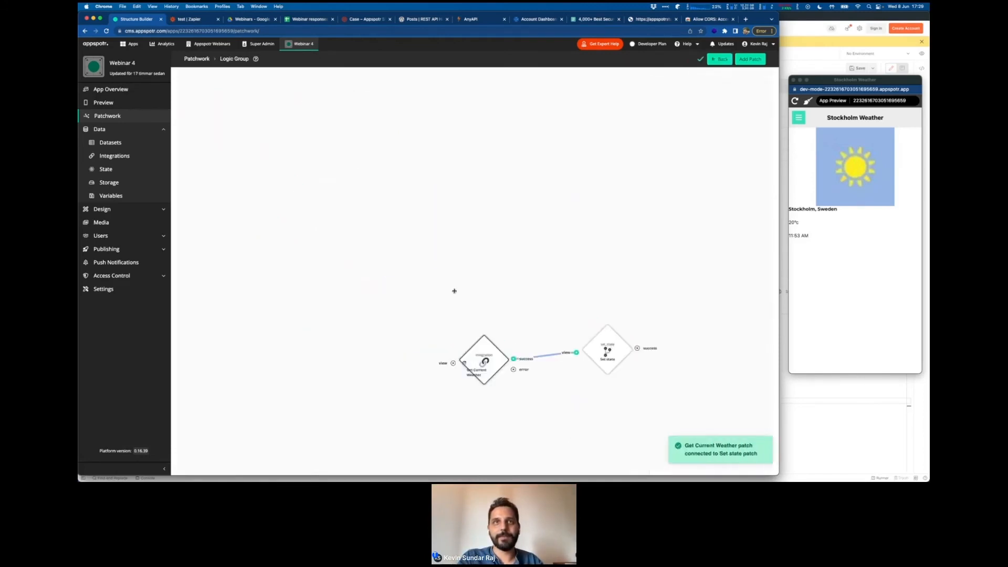
left_click(549, 354)
left_click(704, 132)
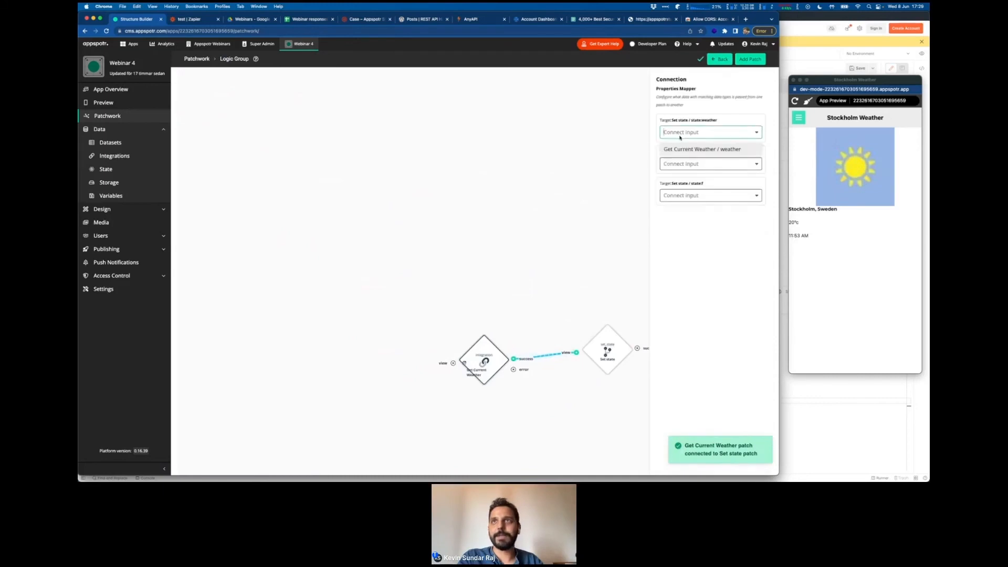
left_click(691, 149)
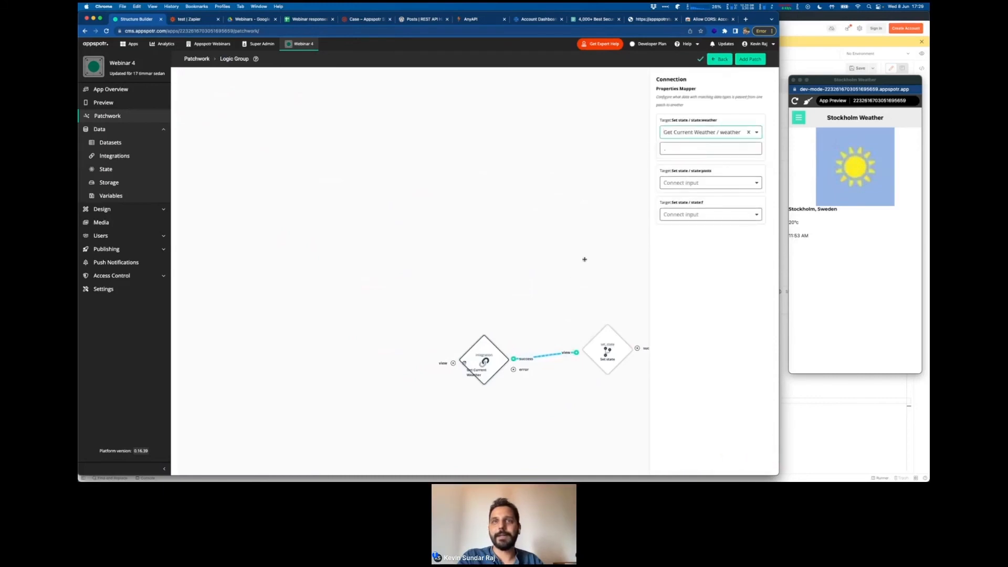
Step: Enable tunnelling requests through the Appspotr proxy for Get Current Weather and return to the main patchwork
left_click(475, 372)
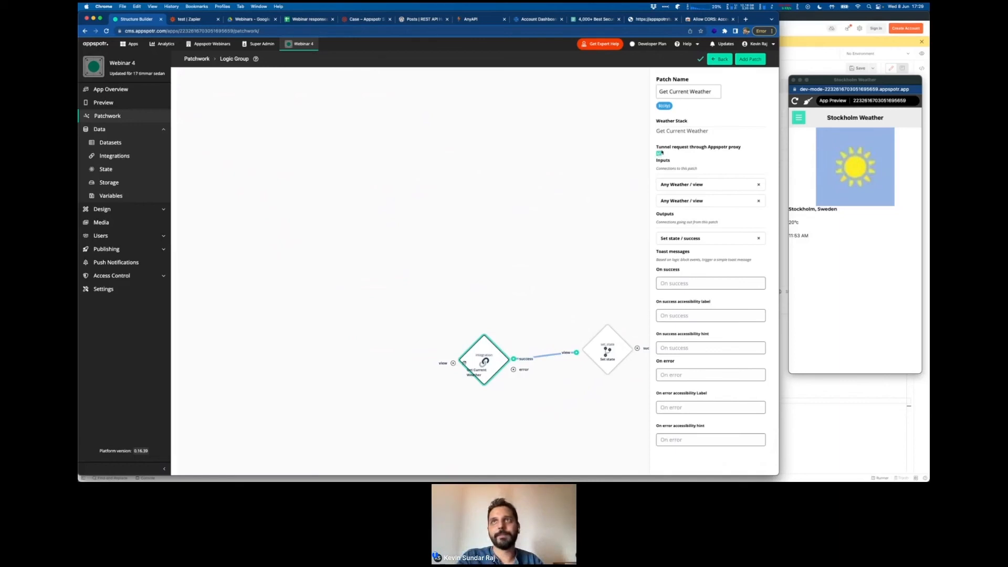
left_click(714, 62)
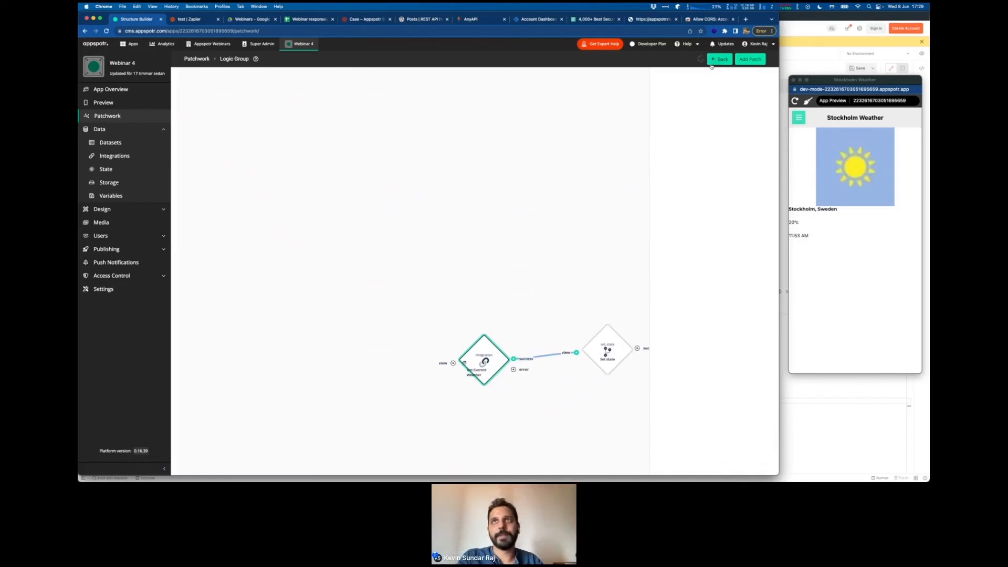
Step: Reload the app preview, open Any Weather and request the weather for Stockholm
left_click(795, 102)
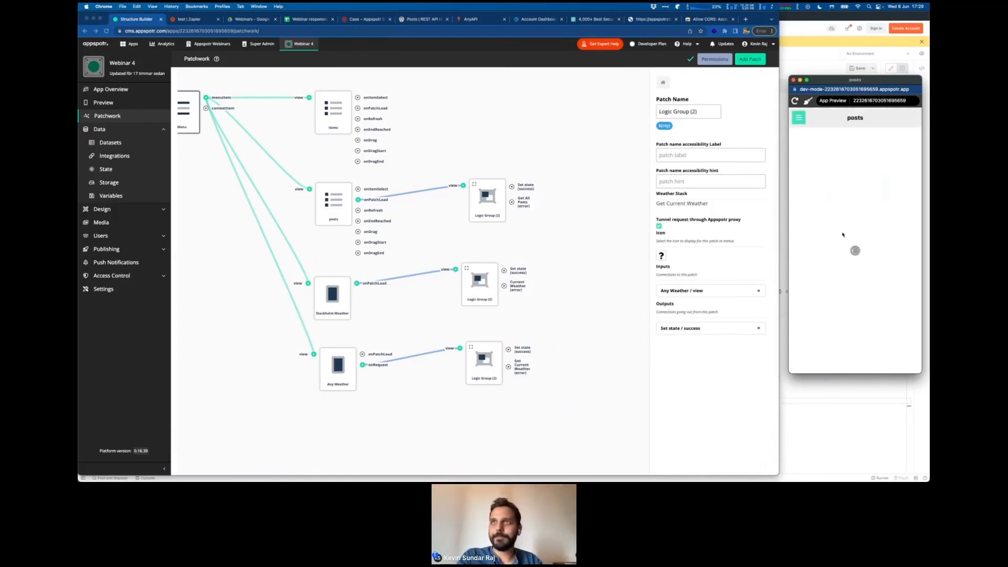
left_click(799, 118)
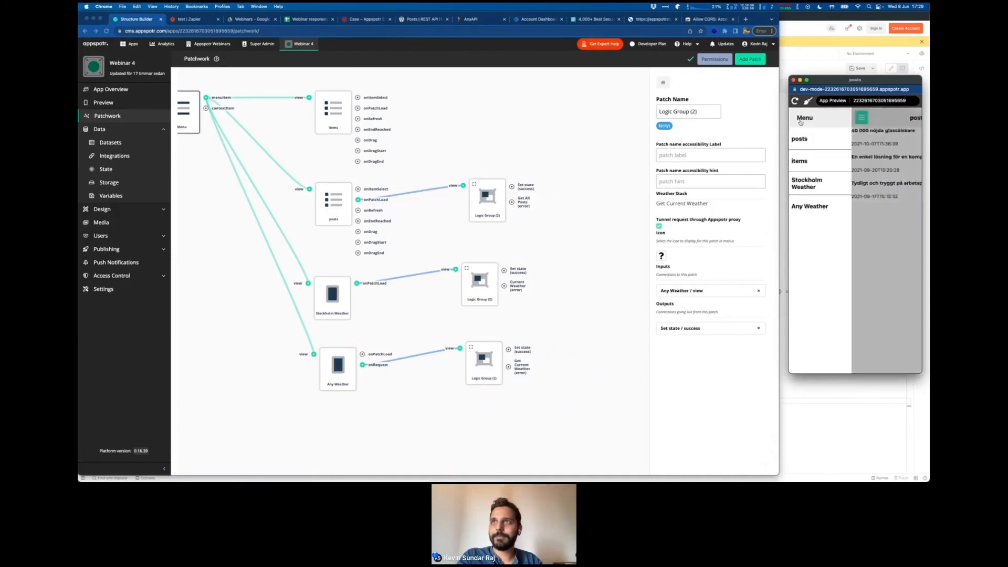
left_click(830, 207)
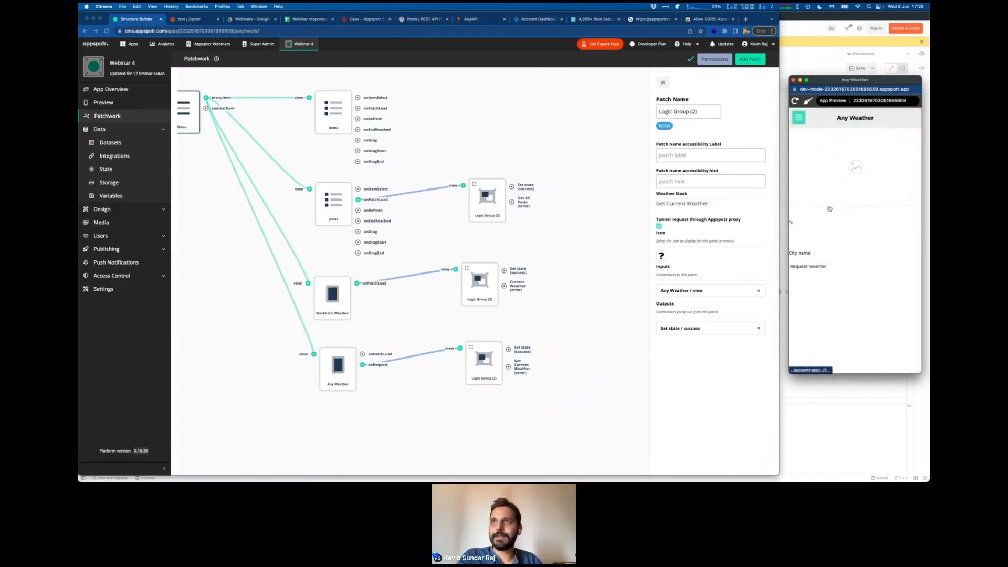
left_click(809, 252)
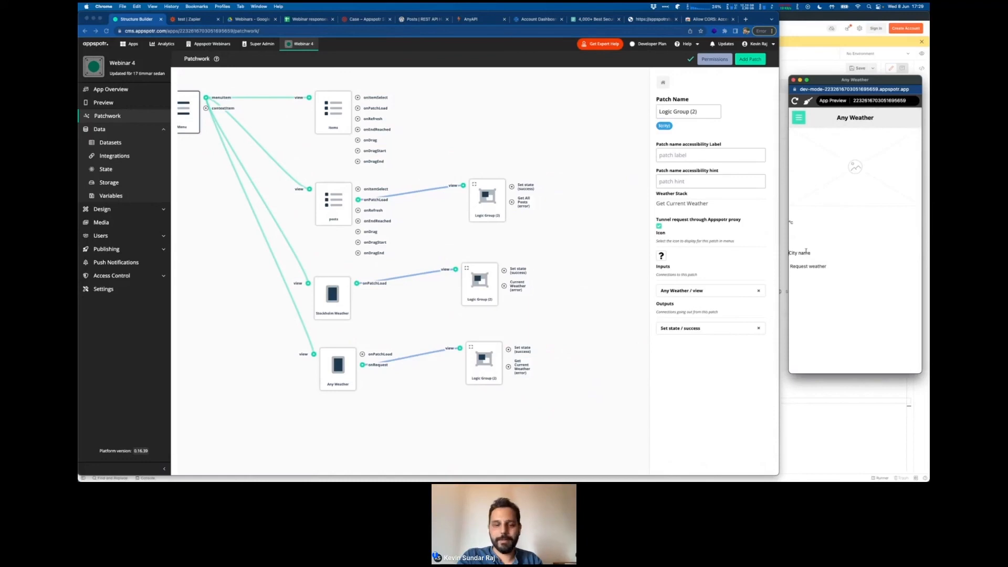
type("Stockho")
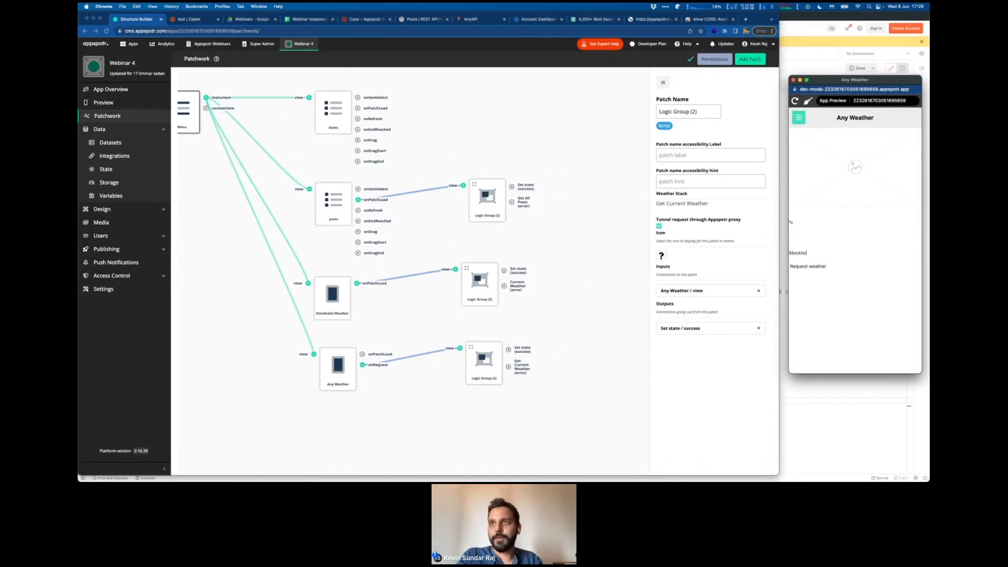
type("lm")
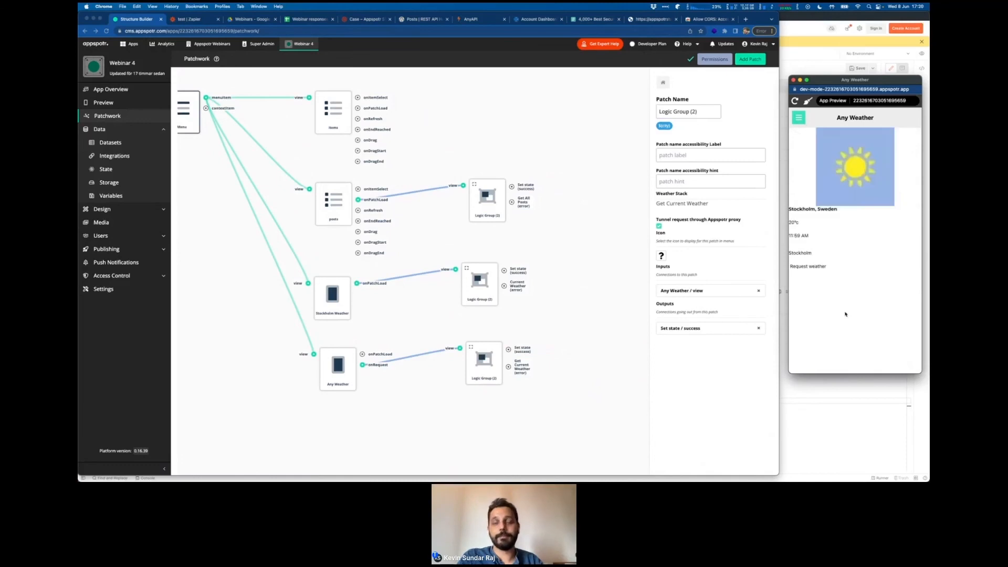
Step: Test the Any Weather view in the preview with the cities Paris and Brussels
double_click(807, 255)
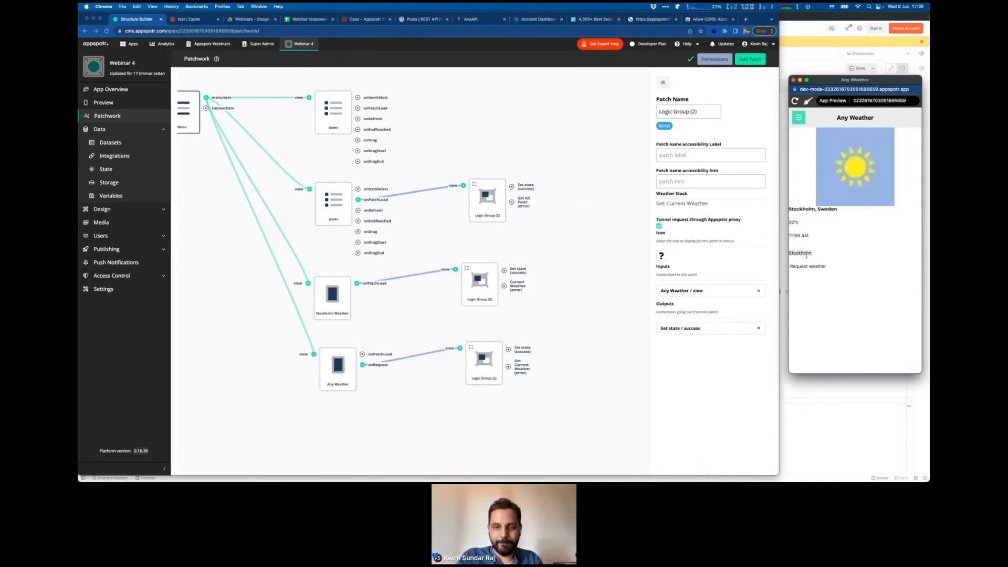
type("Paris")
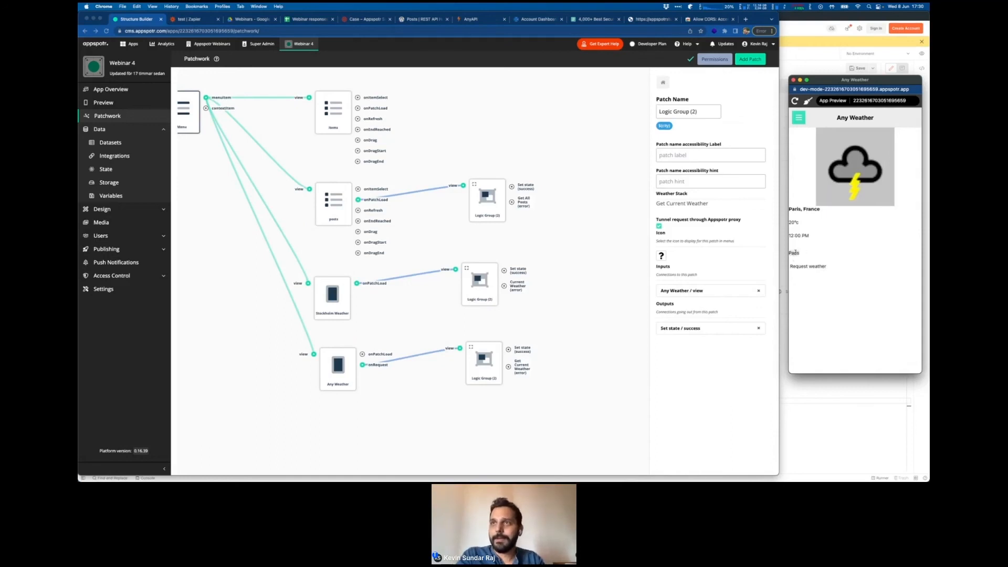
type("Brussels")
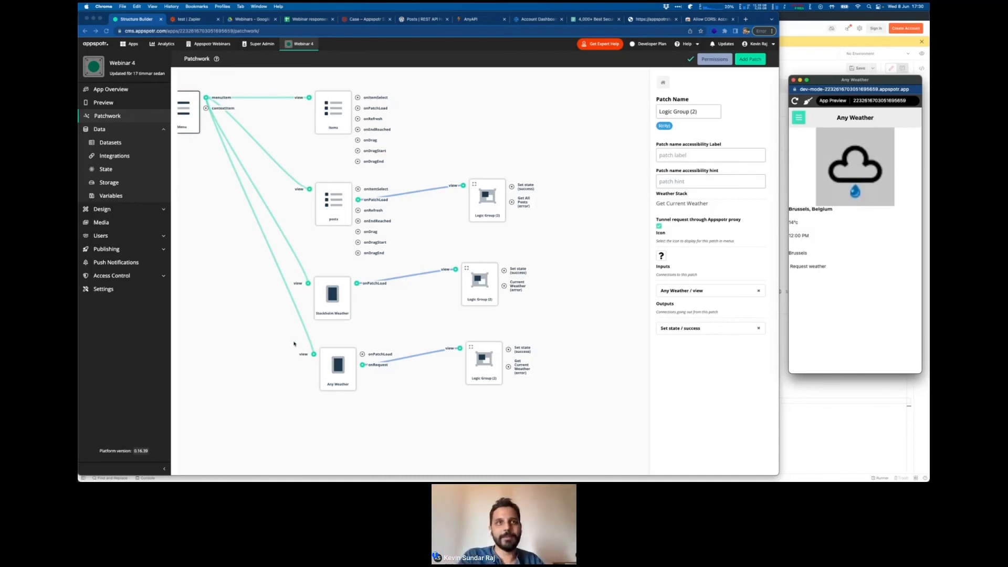
Step: Add an Activity Indicator below Request weather in the Any Weather view and open its component properties
left_click(338, 367)
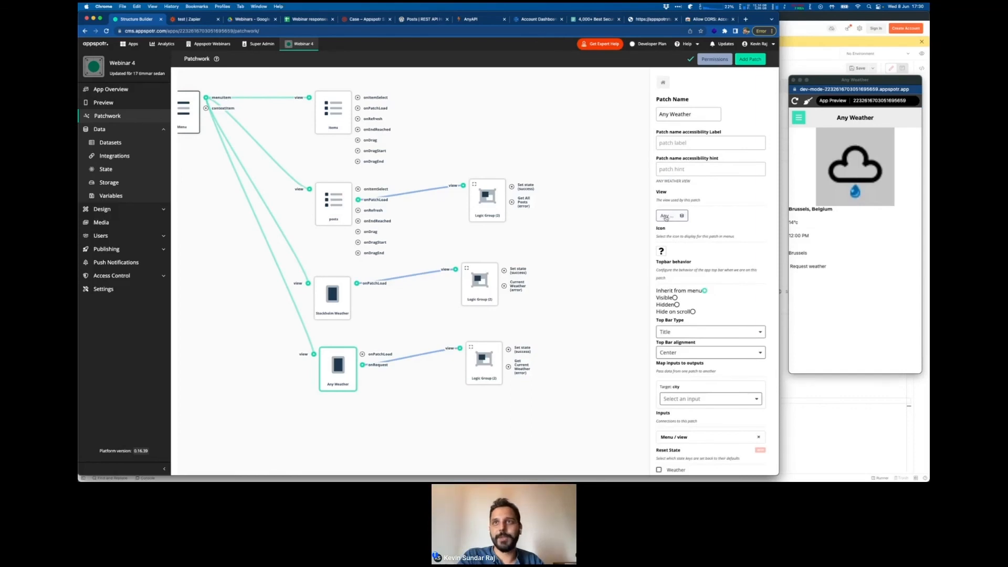
left_click(665, 216)
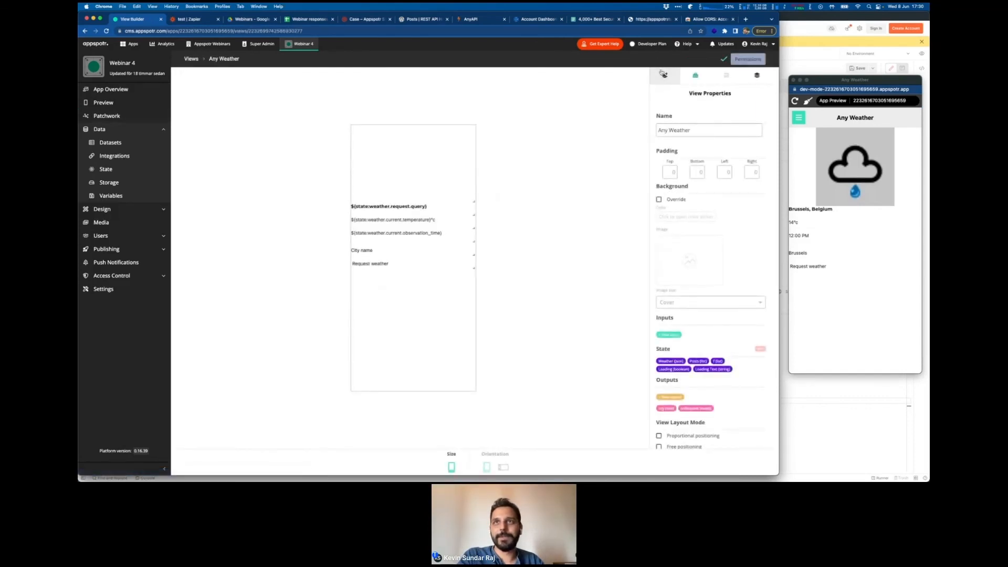
left_click(665, 75)
scroll(690, 256, "down", 5)
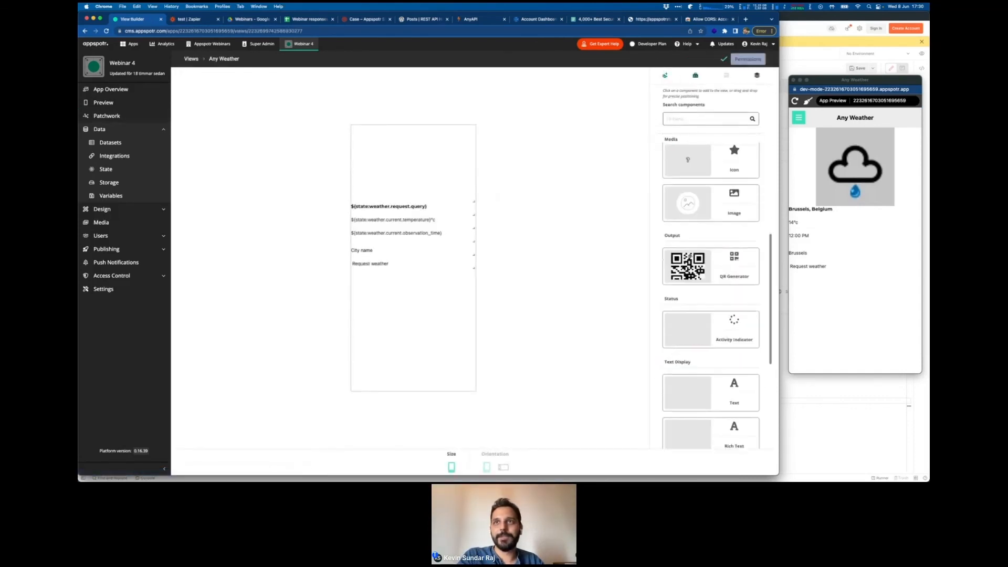
left_click(700, 348)
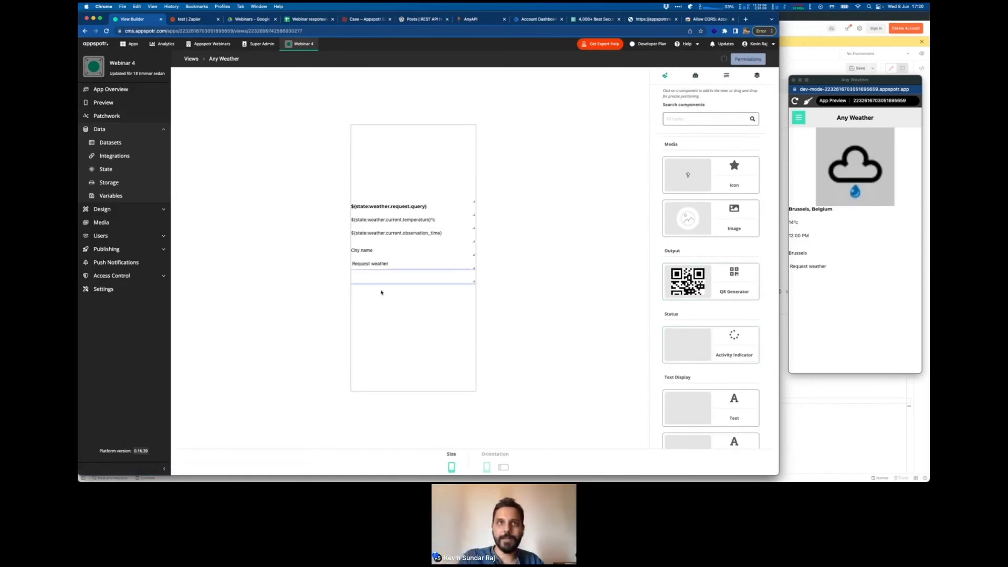
scroll(682, 174, "up", 5)
left_click(727, 76)
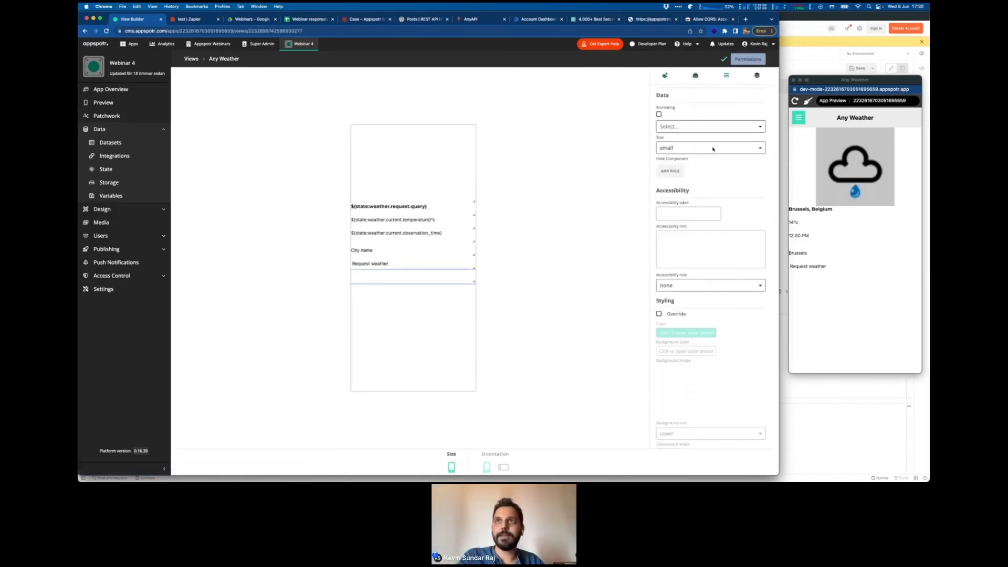
Step: Enable Animating for the Activity Indicator and save a rule hiding it when the Loading boolean state equals No
scroll(682, 169, "up", 3)
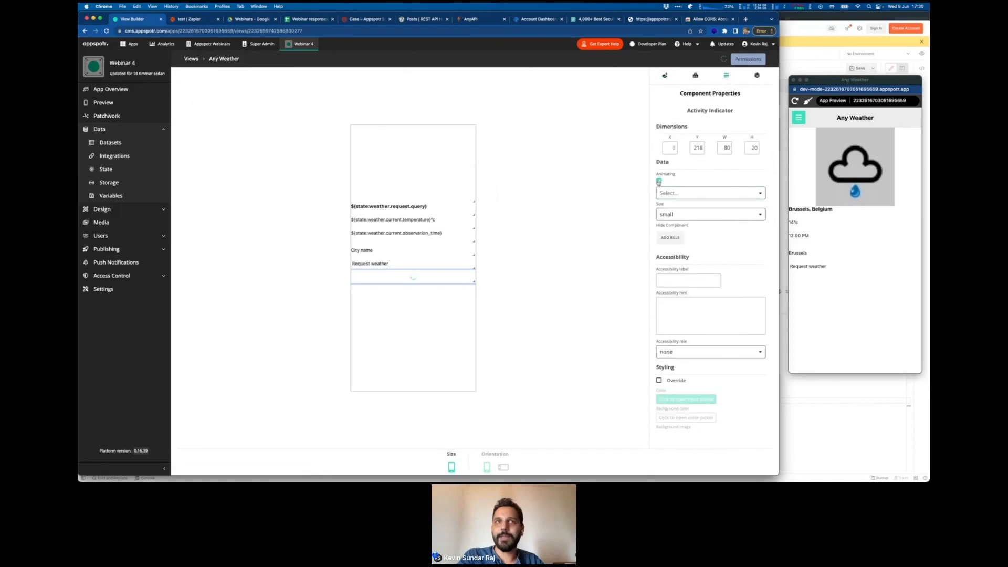
left_click(670, 239)
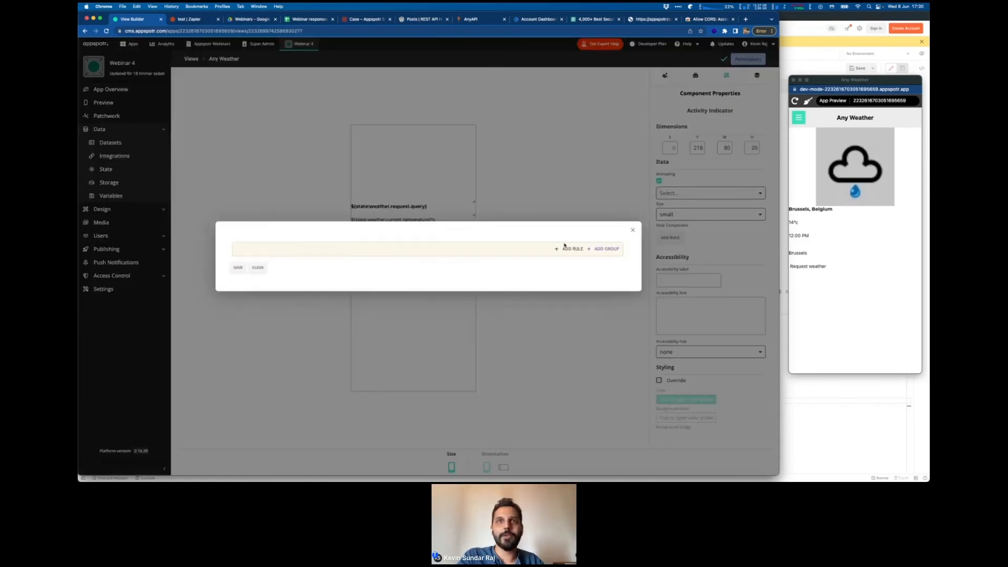
left_click(565, 248)
left_click(250, 258)
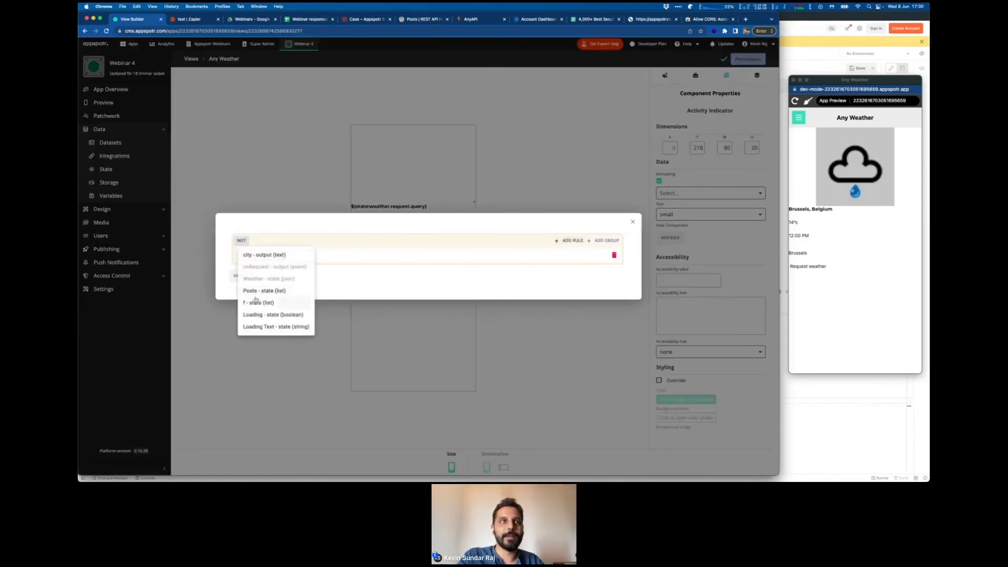
left_click(262, 318)
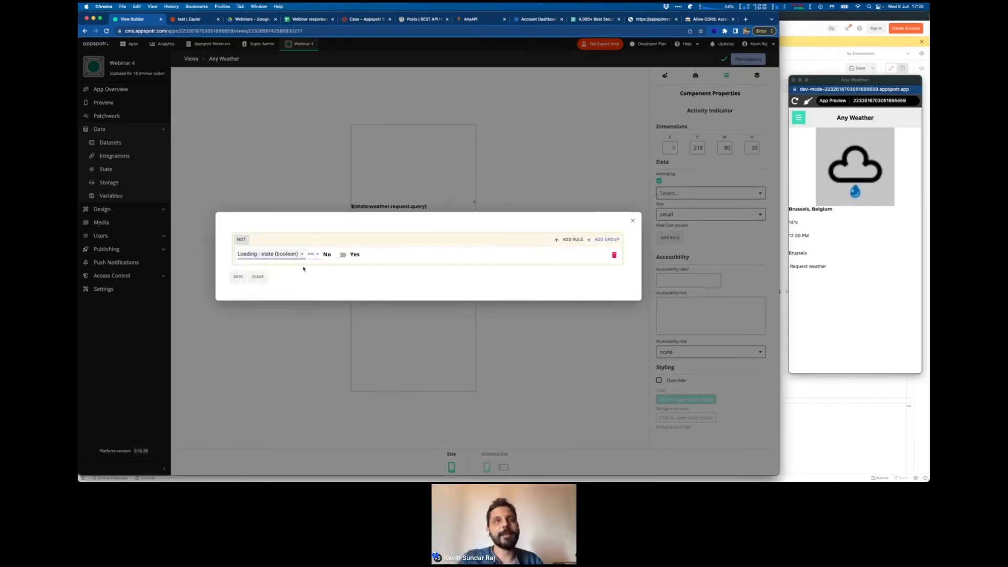
left_click(237, 277)
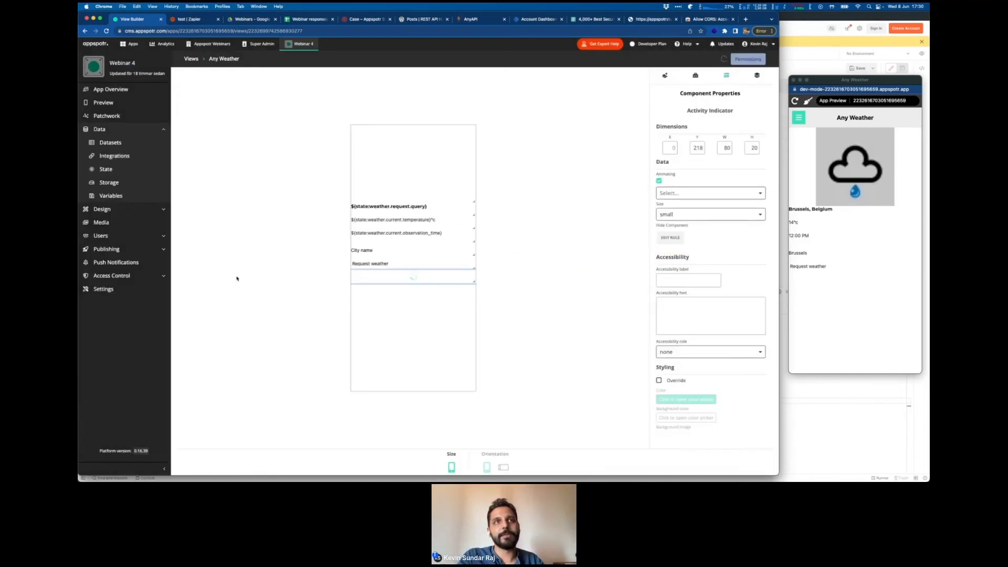
Step: Reload the app preview, open Any Weather and request the weather for Stockholm to test the loading indicator
left_click(838, 290)
left_click(795, 101)
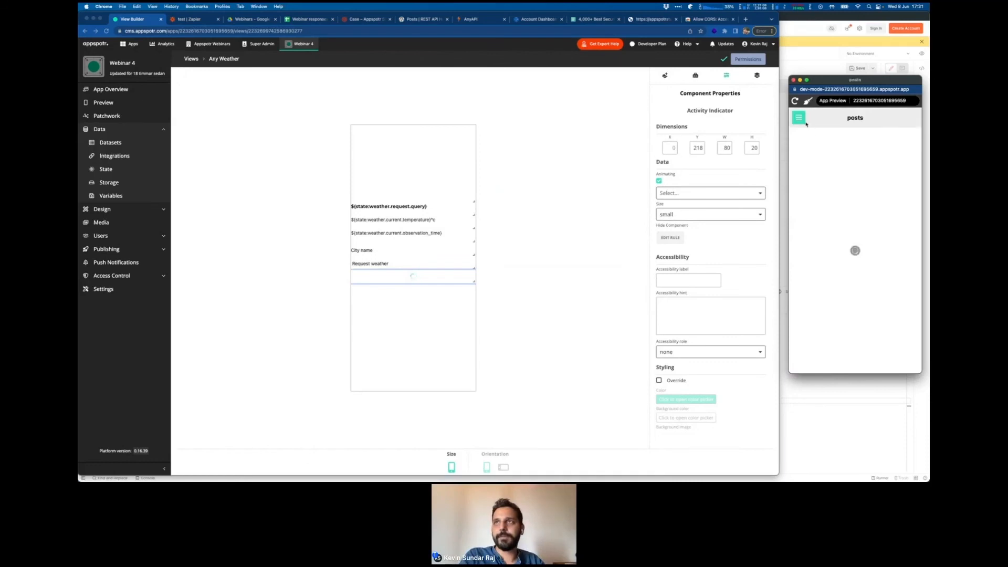
left_click(802, 120)
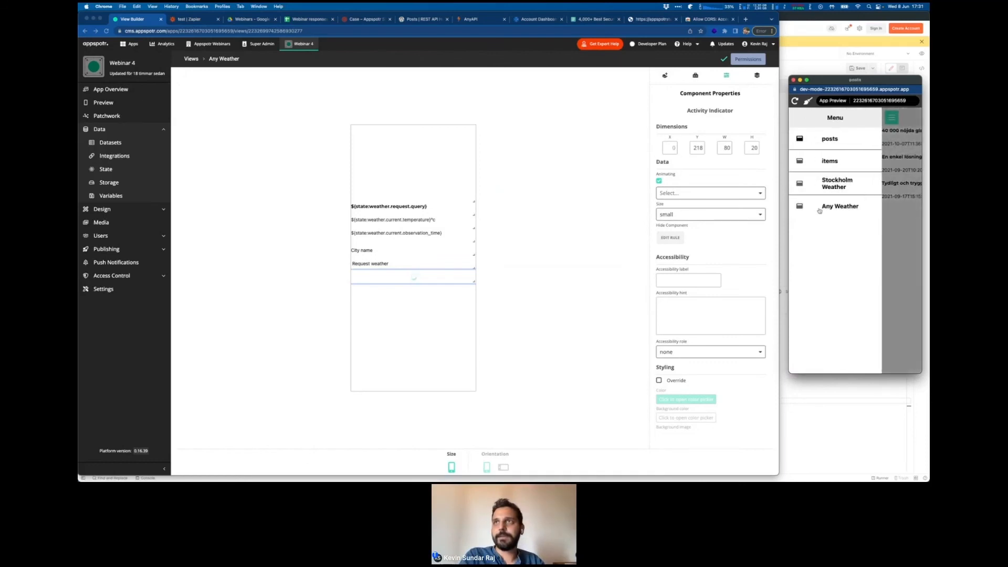
left_click(821, 210)
left_click(807, 256)
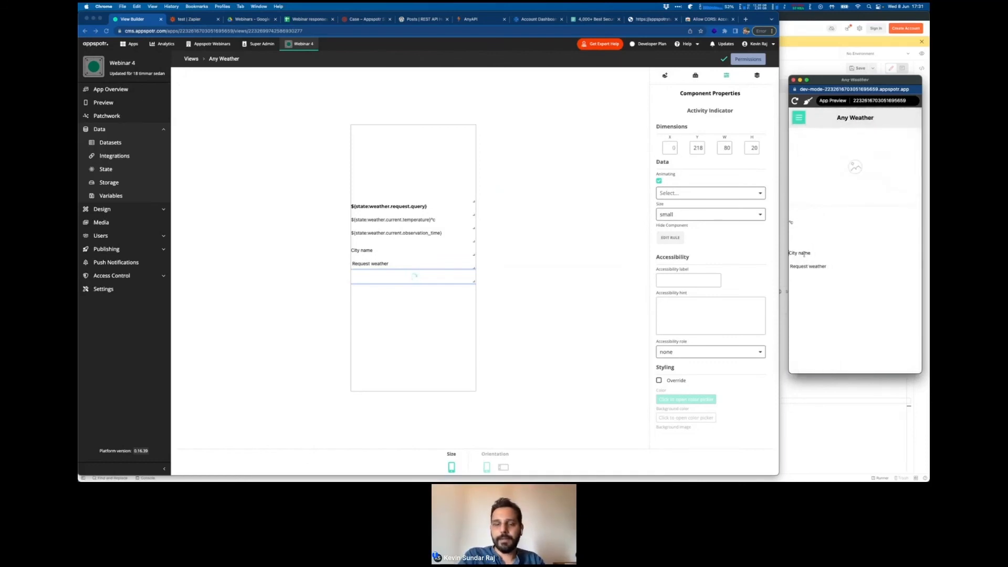
type("Stockholm")
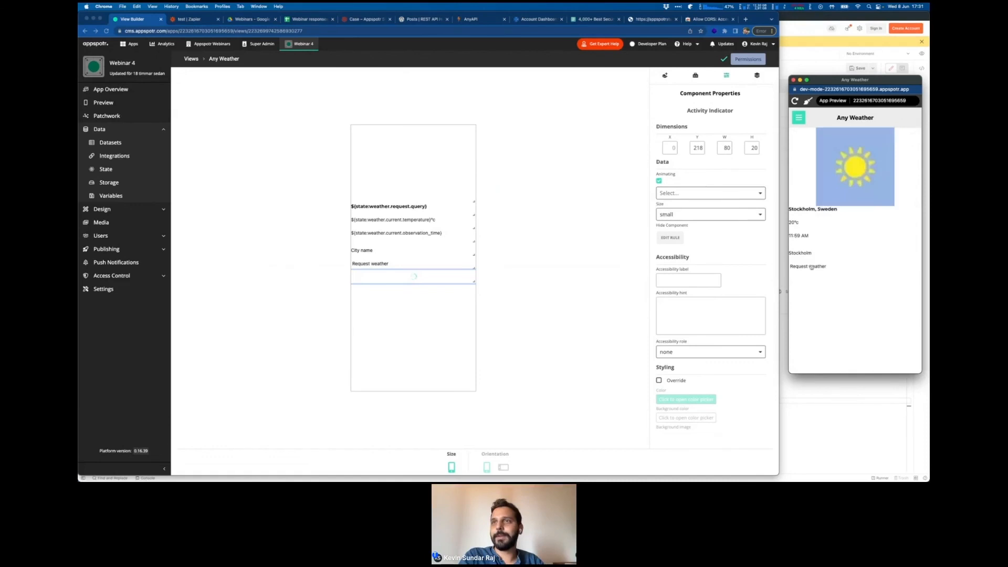
Step: Replace the city in the previewed Any Weather view with Brussels and request its weather
double_click(803, 253)
type("Brus")
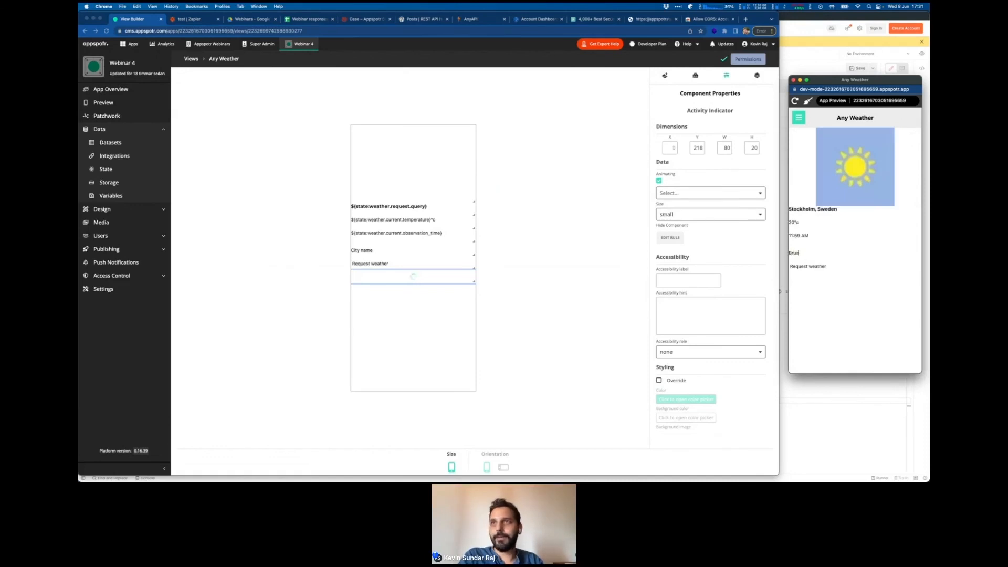
type("sels")
left_click(824, 266)
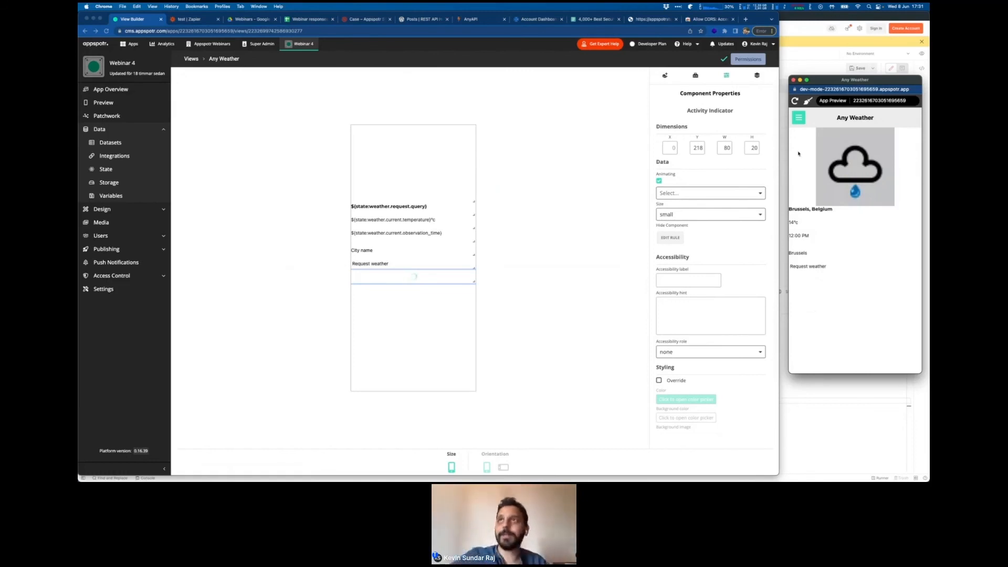
Step: Switch the app preview to the posts view and back to Any Weather
left_click(799, 117)
left_click(816, 140)
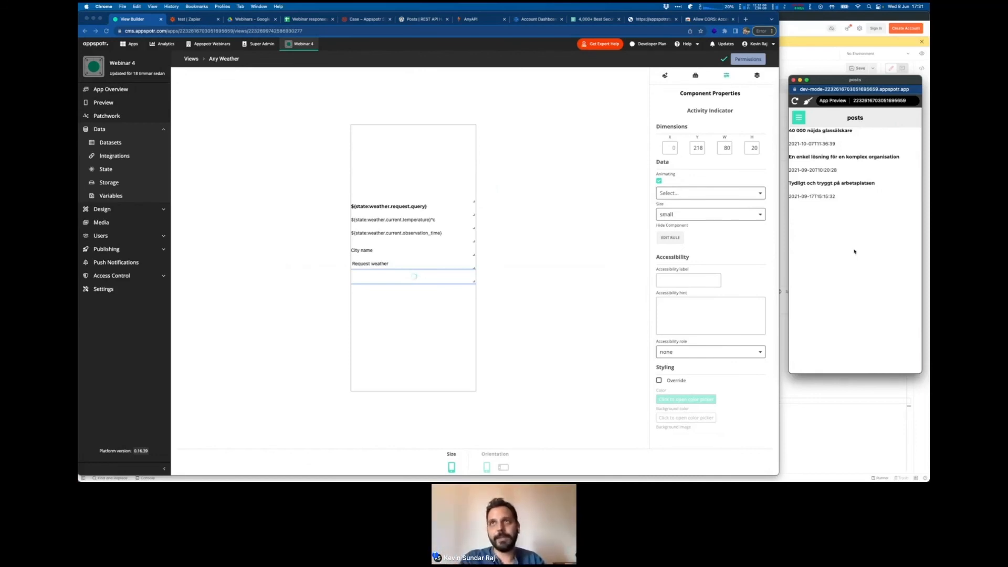
left_click(505, 238)
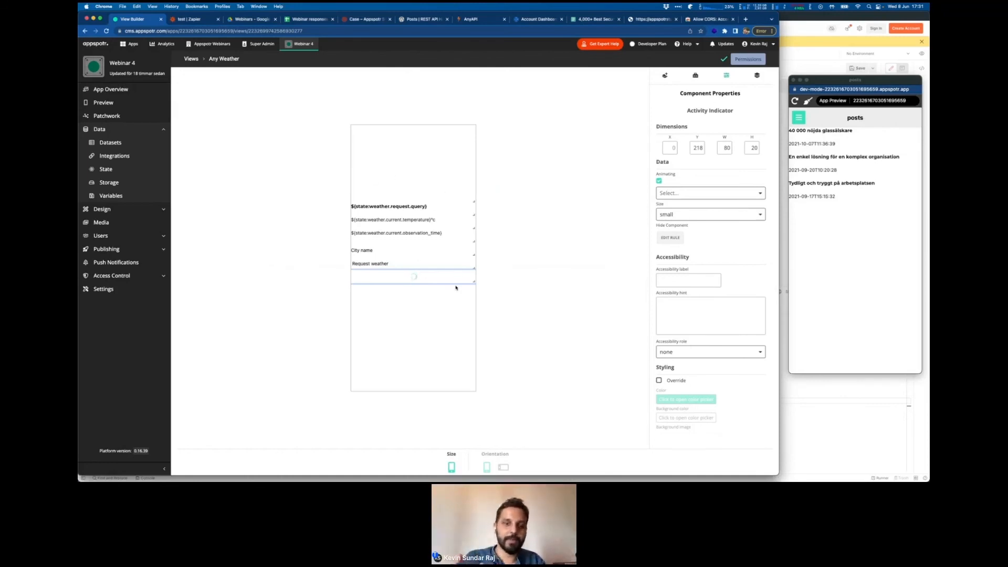
left_click(797, 116)
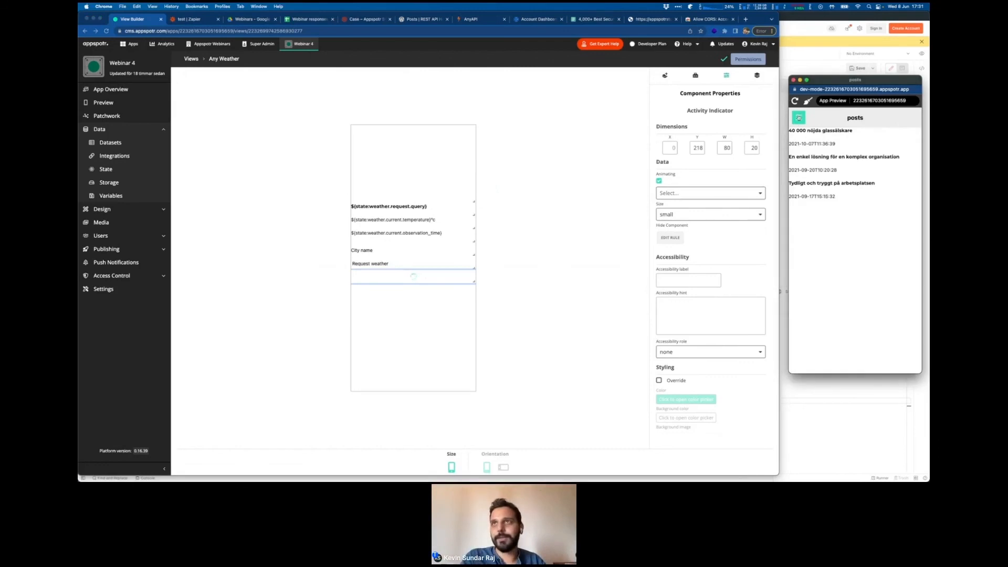
left_click(798, 117)
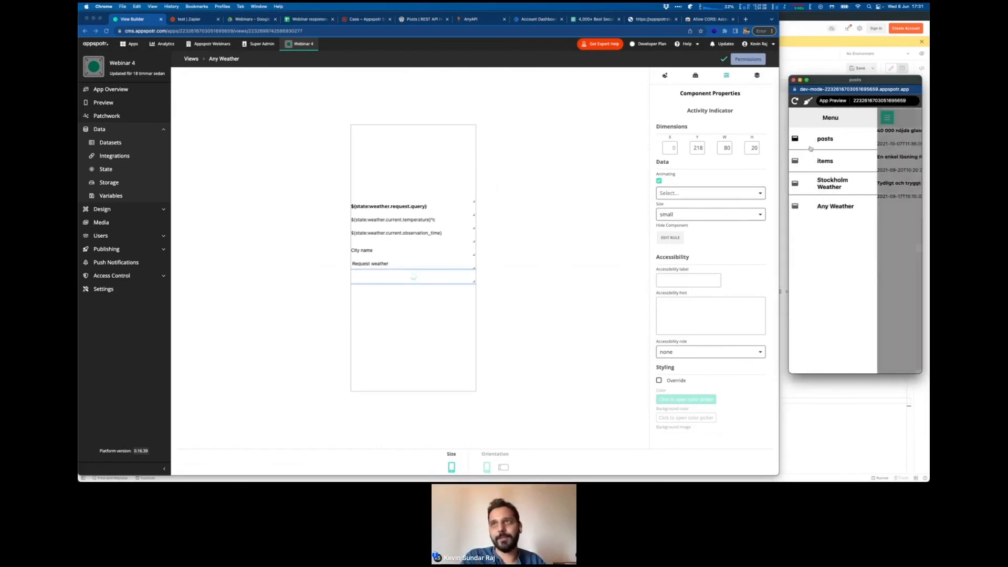
left_click(826, 206)
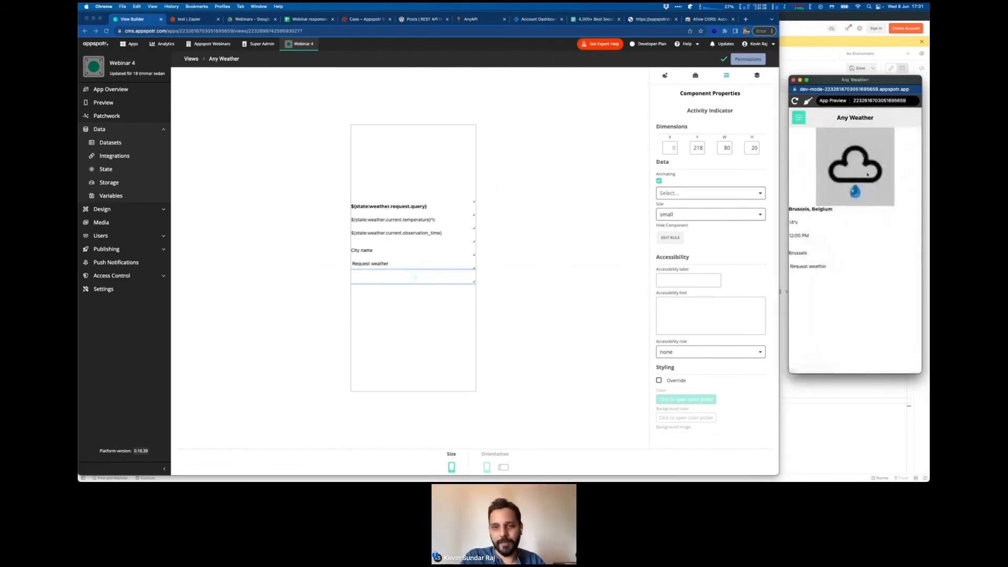